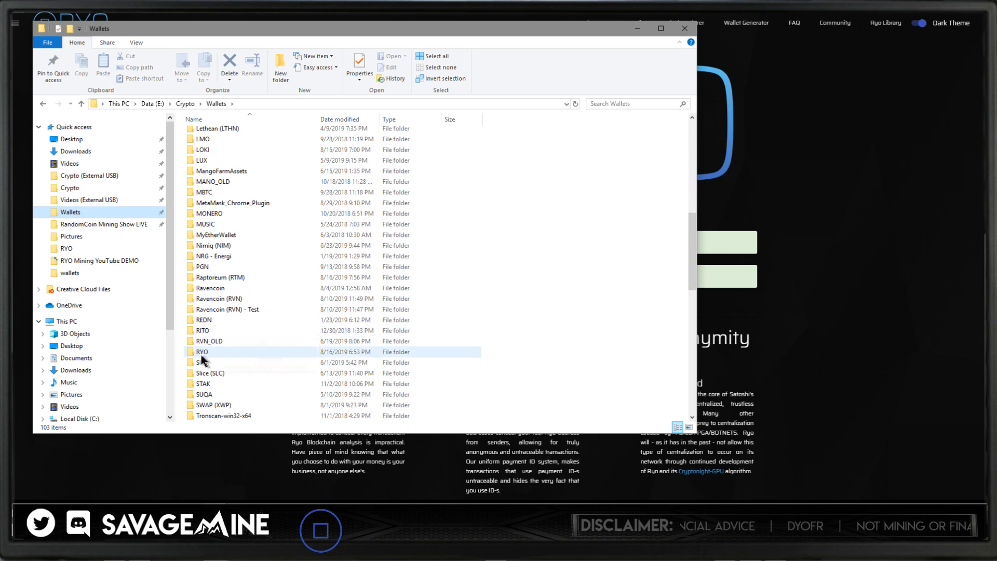
# Copy all twelve wallet files from the wallets folder inside the RYO folder.
pyautogui.doubleClick(202, 352)
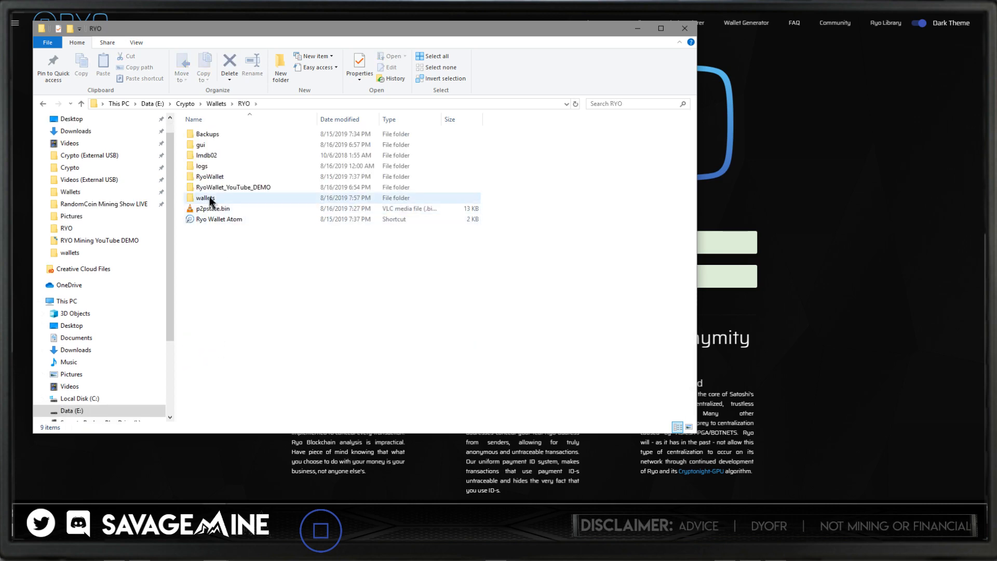
pyautogui.doubleClick(210, 177)
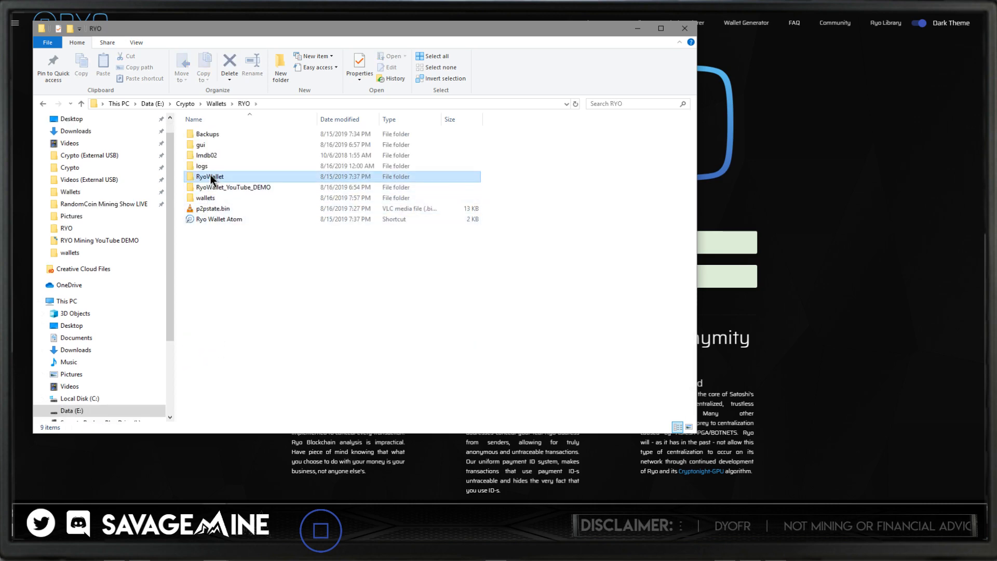
pyautogui.click(243, 103)
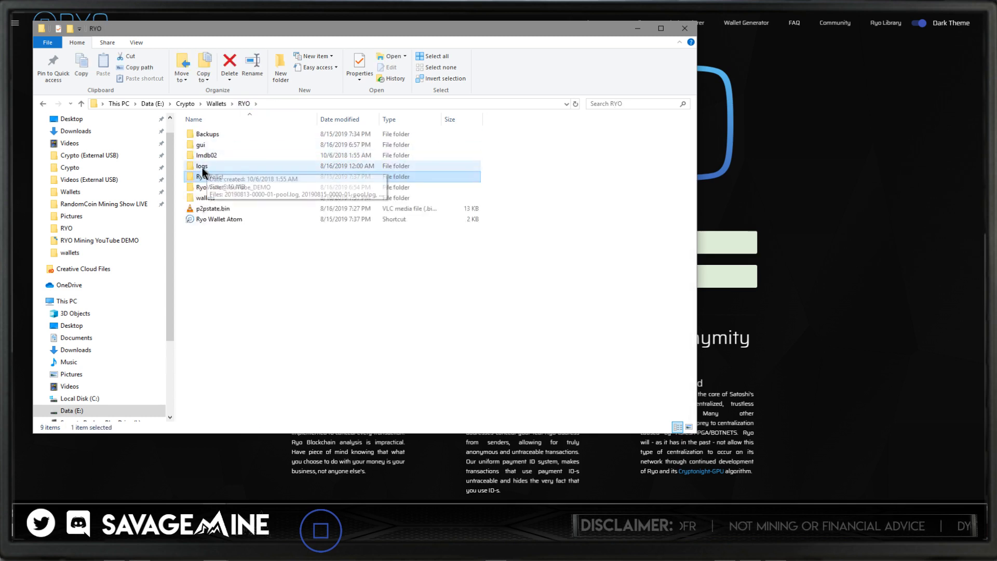
pyautogui.doubleClick(206, 198)
pyautogui.click(210, 135)
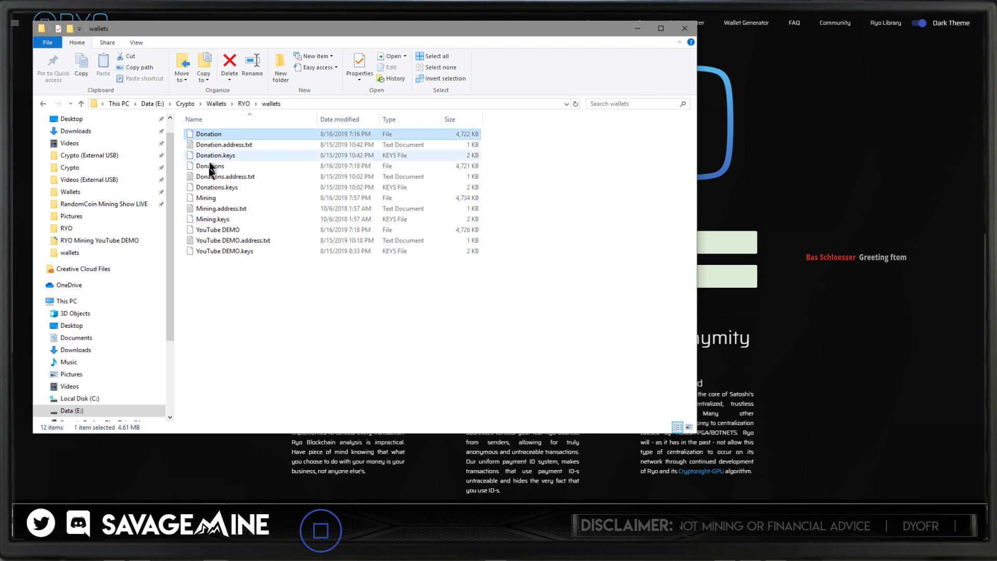
pyautogui.keyDown('shift'); pyautogui.click(214, 253); pyautogui.keyUp('shift')
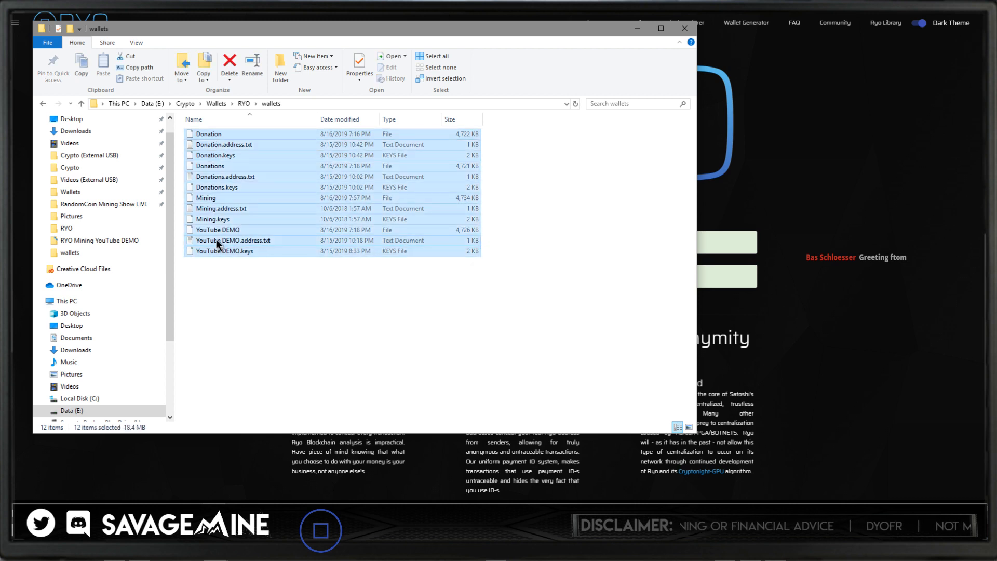
pyautogui.rightClick(216, 239)
pyautogui.click(260, 344)
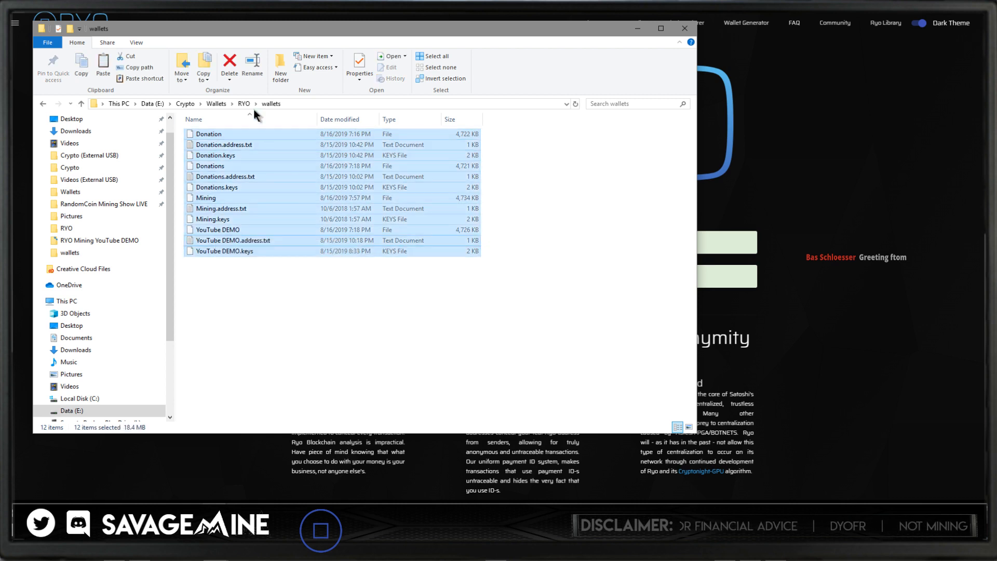
# Create a folder named 16AUG2019 inside the RYO Backups folder.
pyautogui.click(217, 104)
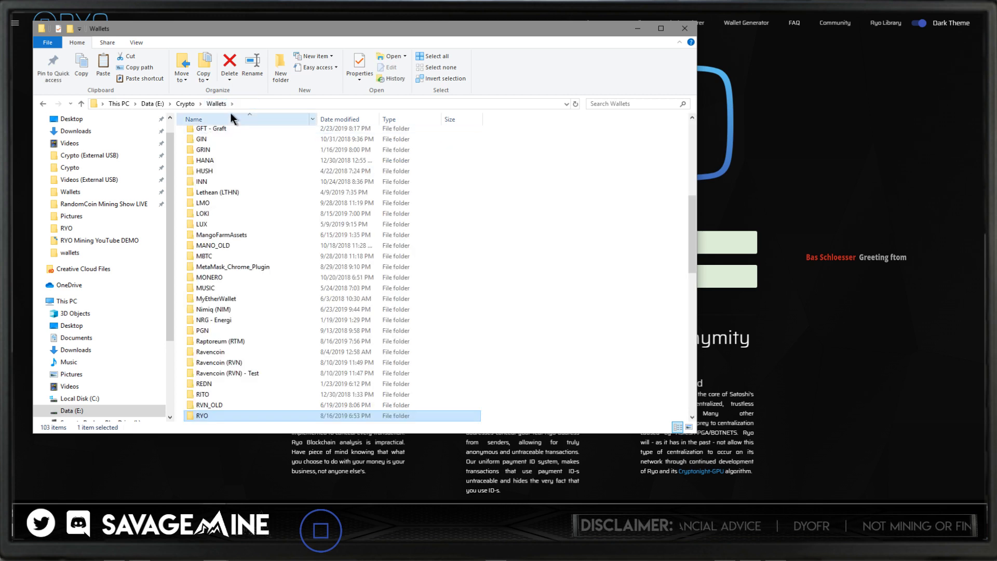
pyautogui.doubleClick(207, 414)
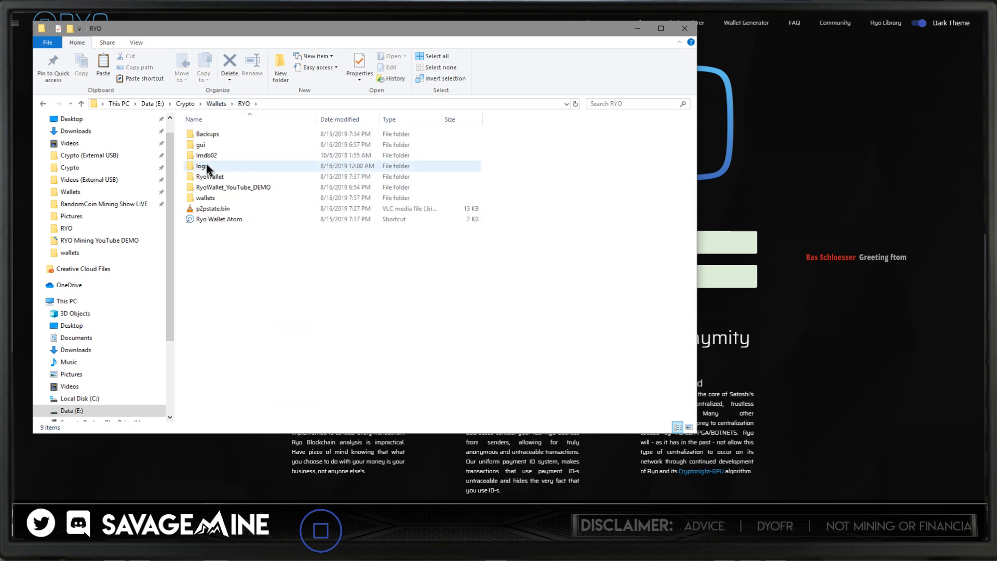
pyautogui.click(207, 134)
pyautogui.doubleClick(207, 134)
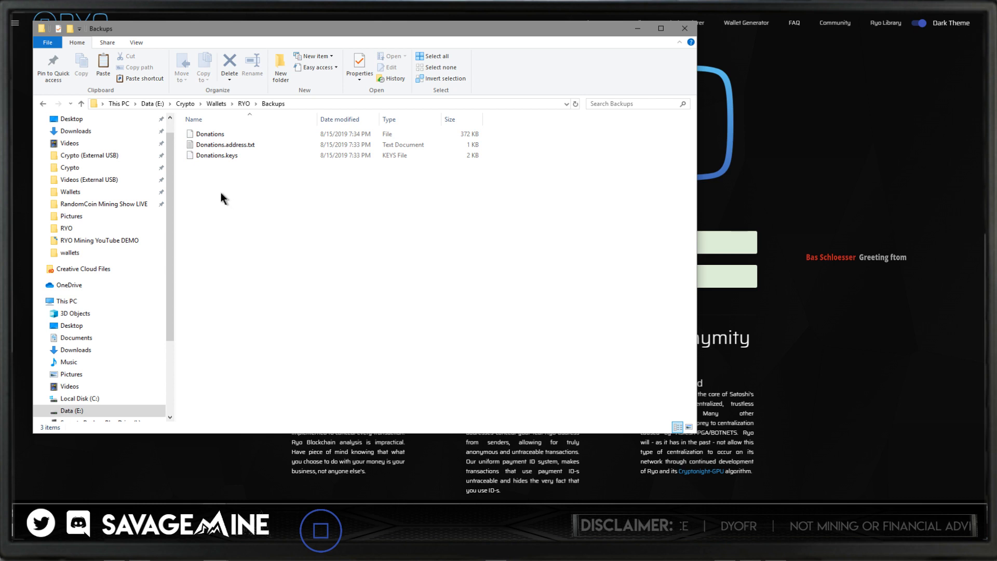
pyautogui.rightClick(221, 193)
pyautogui.moveTo(265, 316)
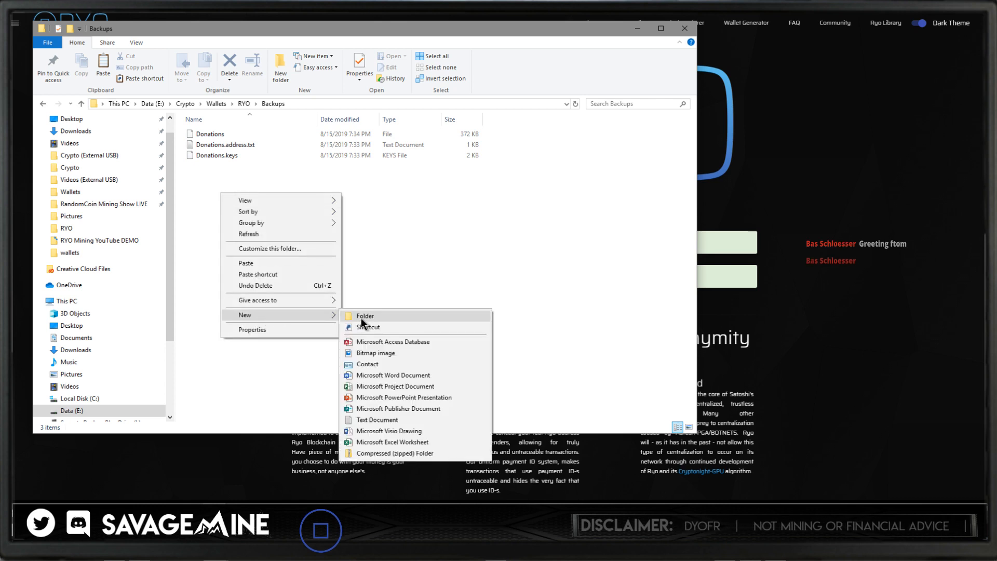
pyautogui.click(360, 317)
pyautogui.write('1')
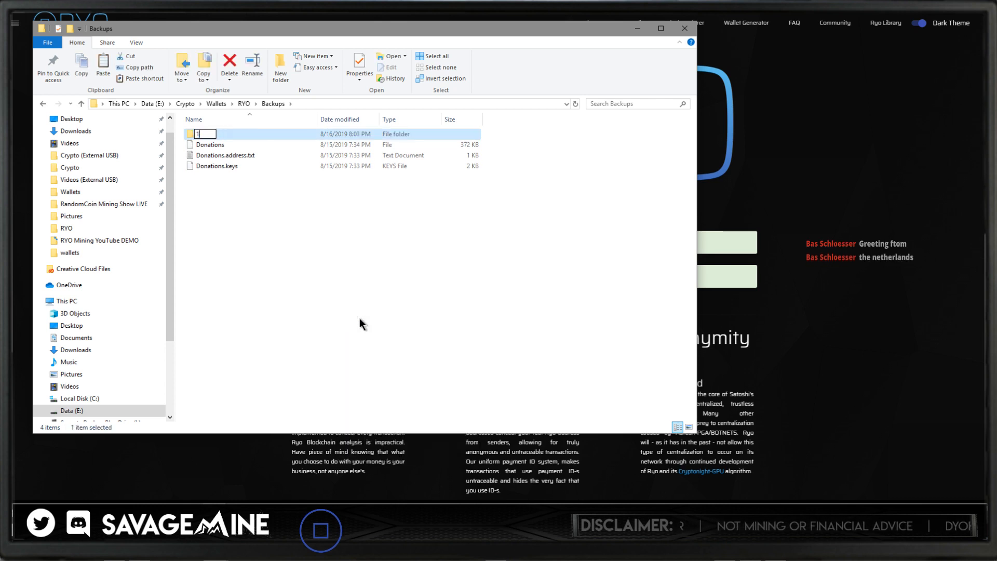
pyautogui.write('6AUG2019')
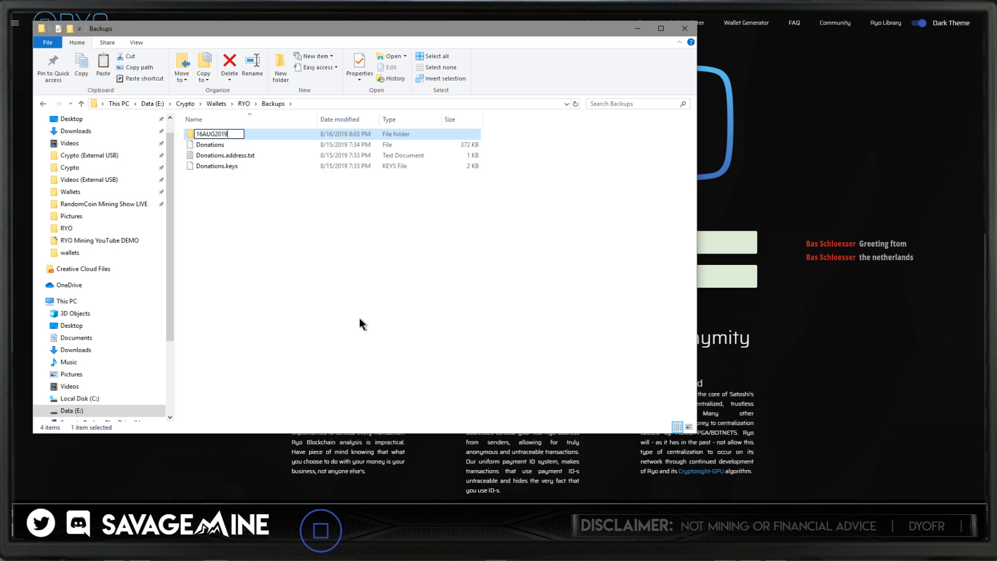
pyautogui.press('Return')
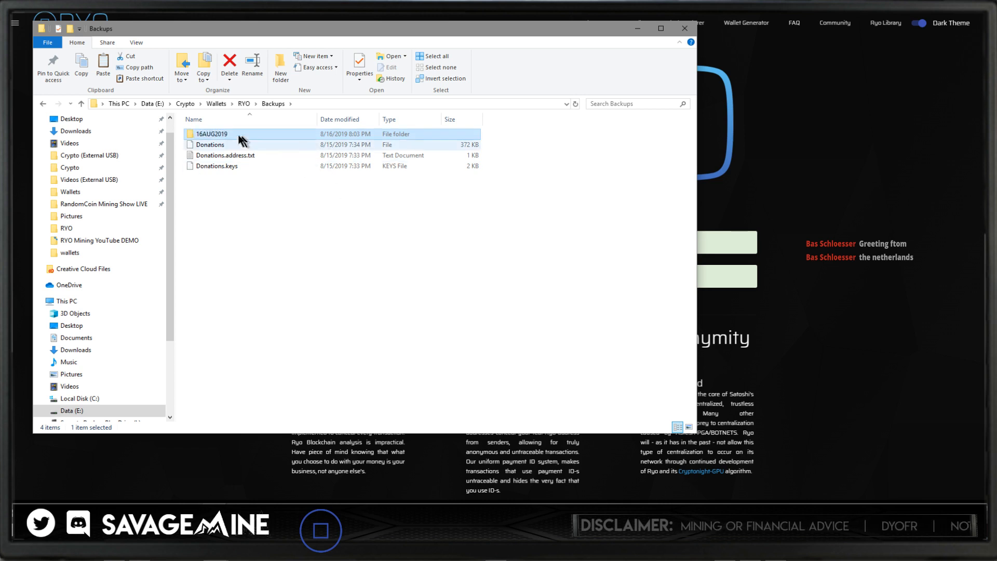
# Paste the copied wallet files into the 16AUG2019 backup folder.
pyautogui.doubleClick(211, 133)
pyautogui.rightClick(216, 172)
pyautogui.click(243, 241)
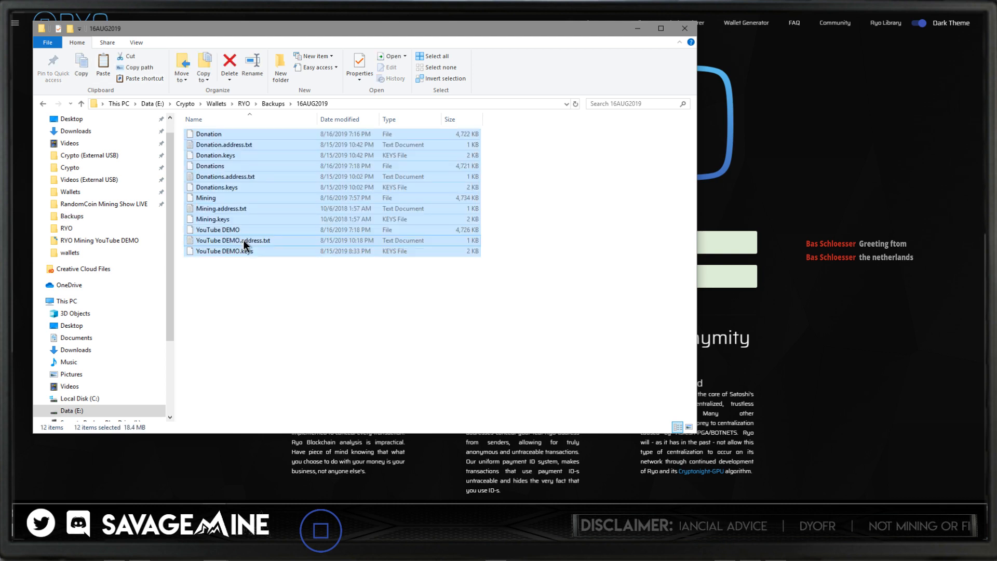
pyautogui.click(248, 281)
# Return to the RYO folder and examine its lmdb02 folder, the Ryo Wallet Atom shortcut and the contents of gui.
pyautogui.click(243, 103)
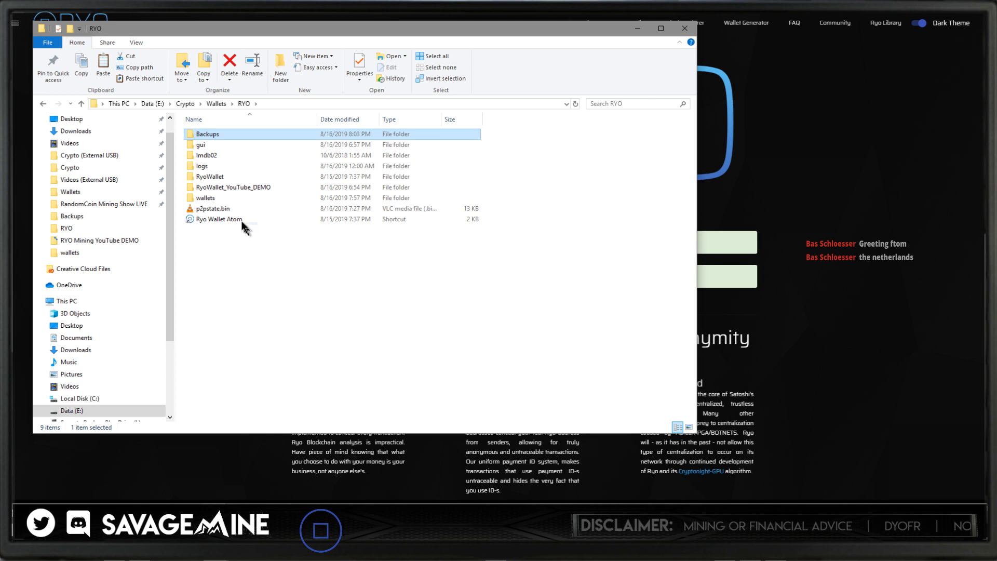
pyautogui.moveTo(208, 159)
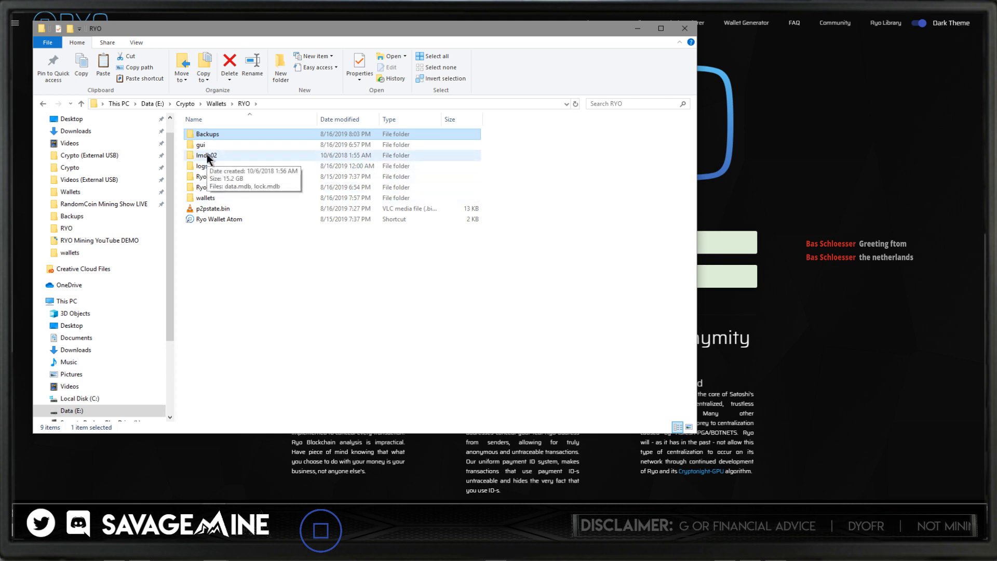
pyautogui.rightClick(207, 155)
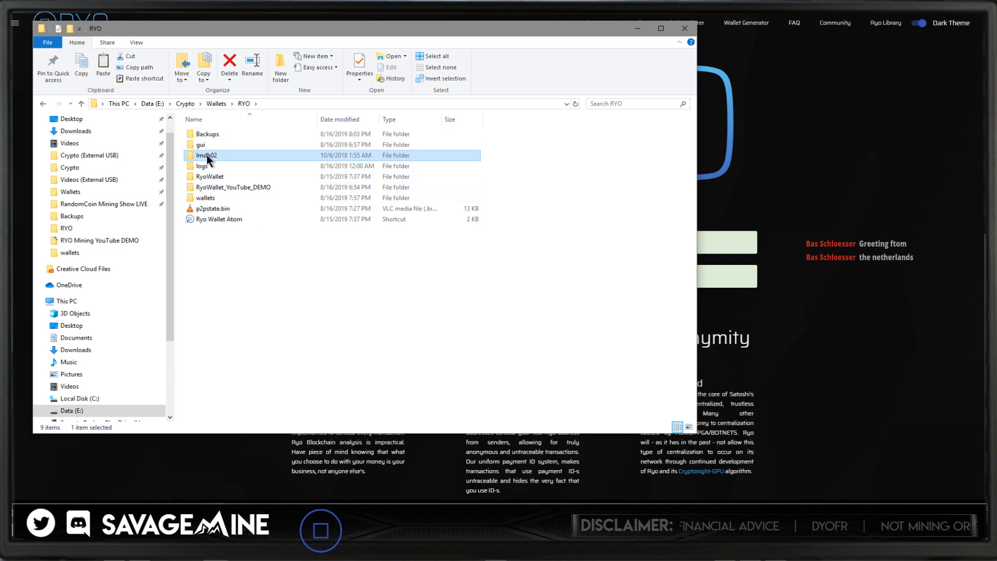
pyautogui.click(191, 267)
pyautogui.click(191, 266)
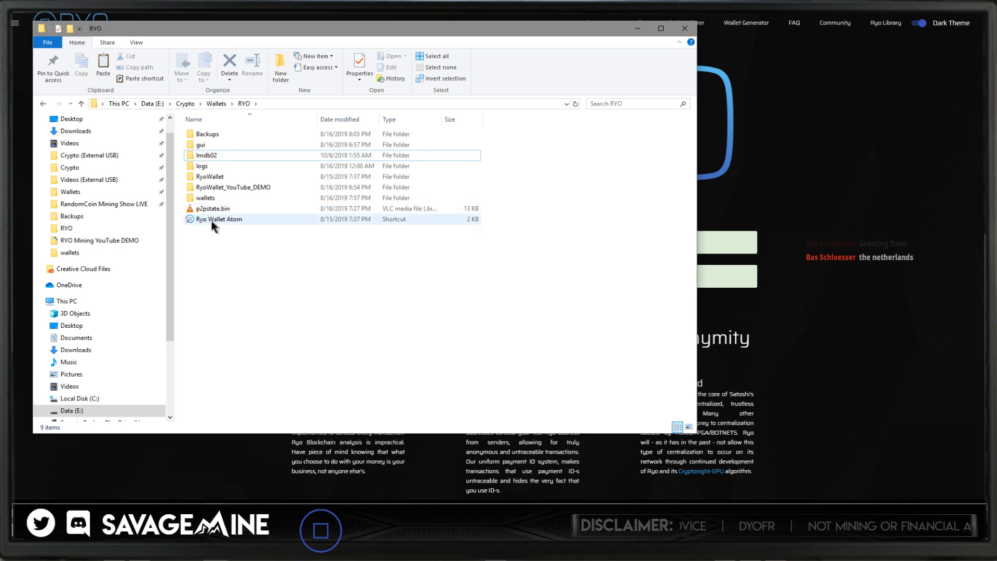
pyautogui.moveTo(211, 220)
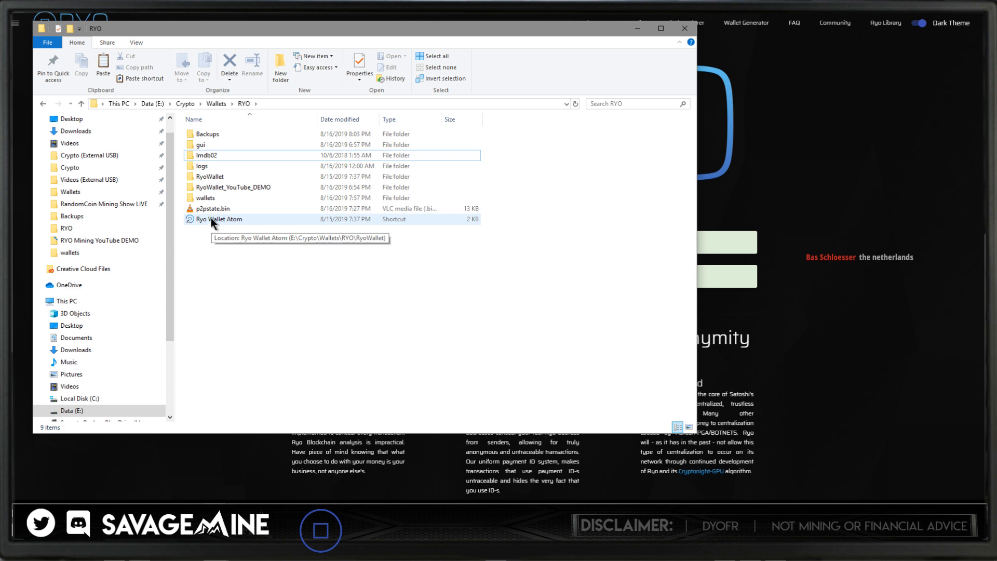
pyautogui.doubleClick(202, 144)
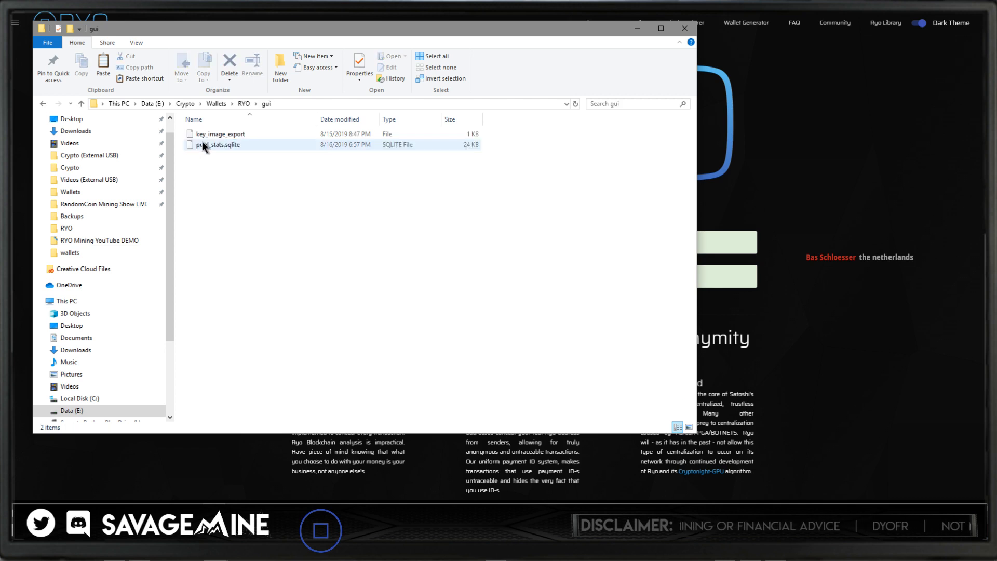
pyautogui.click(243, 104)
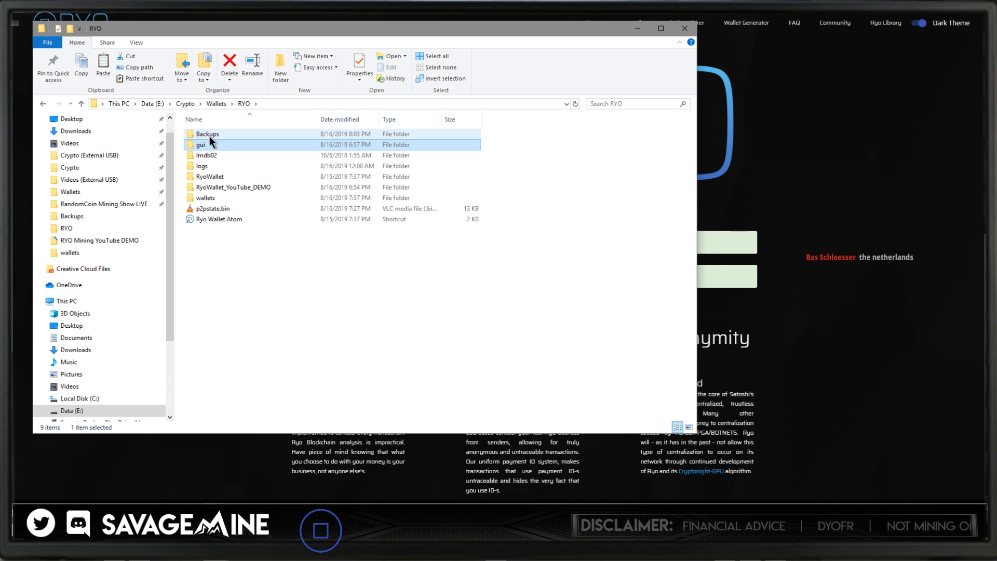
# Cut the gui, logs, RyoWallet and RyoWallet_YouTube_DEMO folders and the p2pstate.bin file from the RYO folder.
pyautogui.moveTo(200, 145)
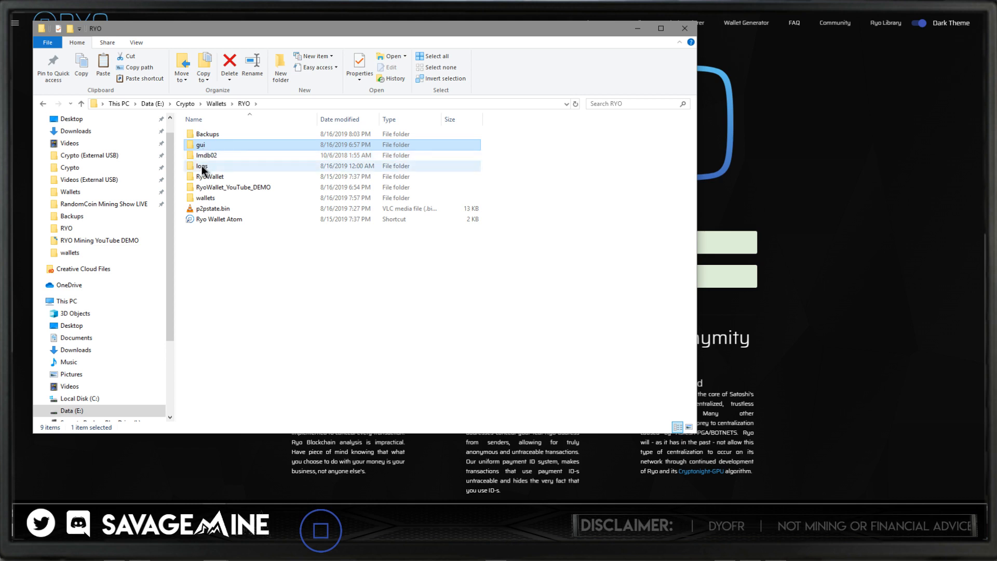
pyautogui.keyDown('ctrl'); pyautogui.click(205, 166); pyautogui.keyUp('ctrl')
pyautogui.keyDown('ctrl'); pyautogui.click(210, 176); pyautogui.keyUp('ctrl')
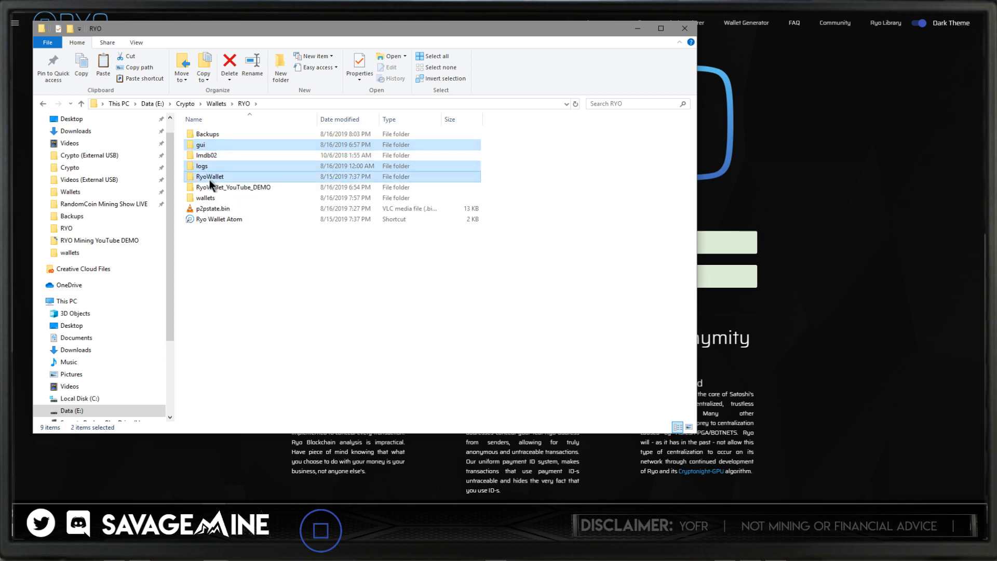
pyautogui.keyDown('ctrl'); pyautogui.click(210, 186); pyautogui.keyUp('ctrl')
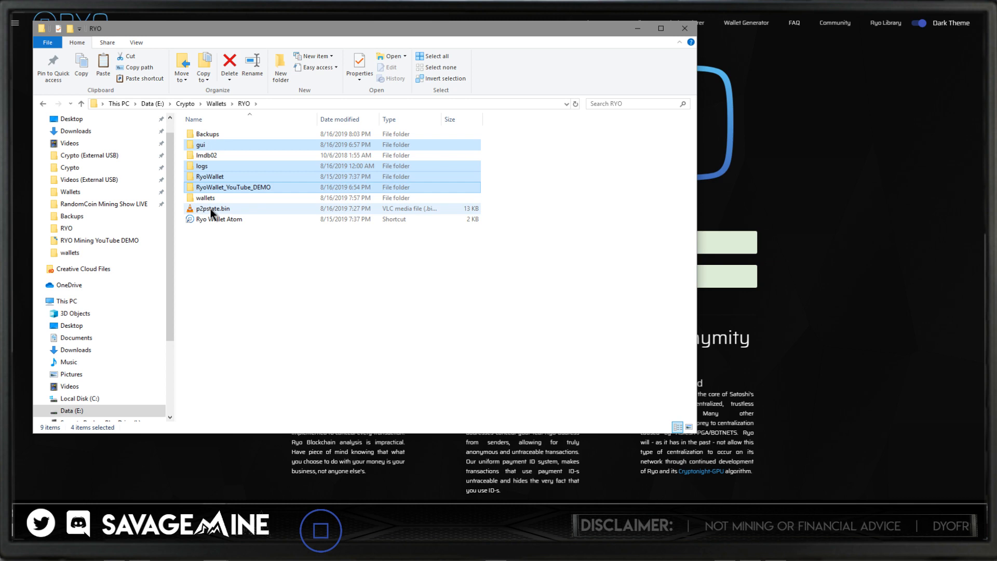
pyautogui.keyDown('ctrl'); pyautogui.click(210, 209); pyautogui.keyUp('ctrl')
pyautogui.rightClick(217, 184)
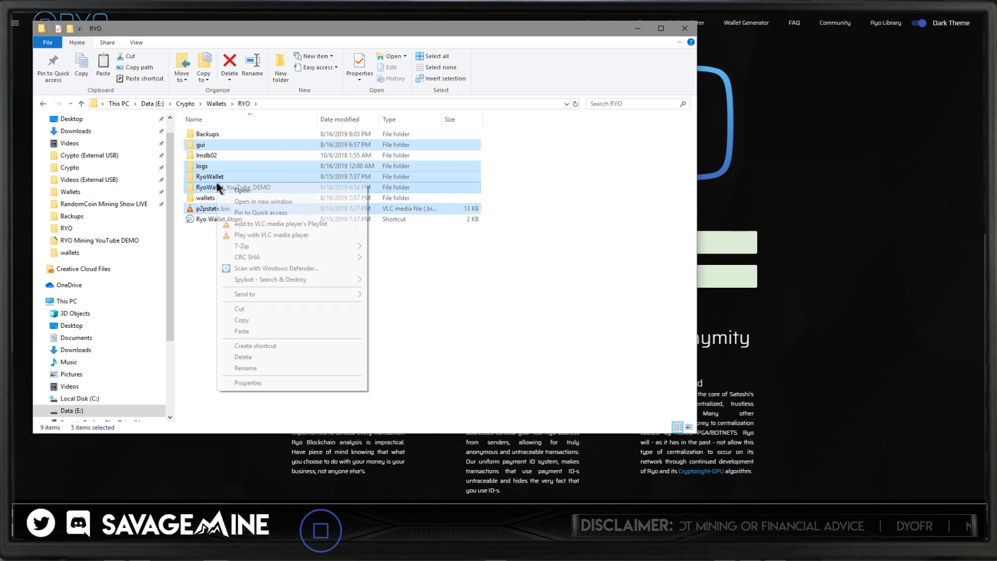
pyautogui.click(249, 310)
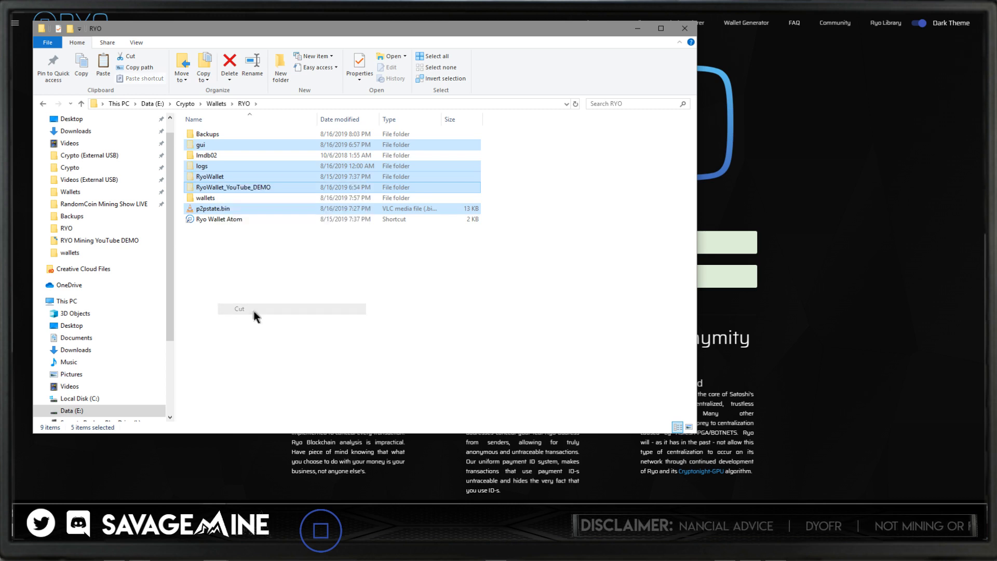
# Paste the cut items into the 16AUG2019 folder under Backups and return to the RYO folder.
pyautogui.doubleClick(207, 135)
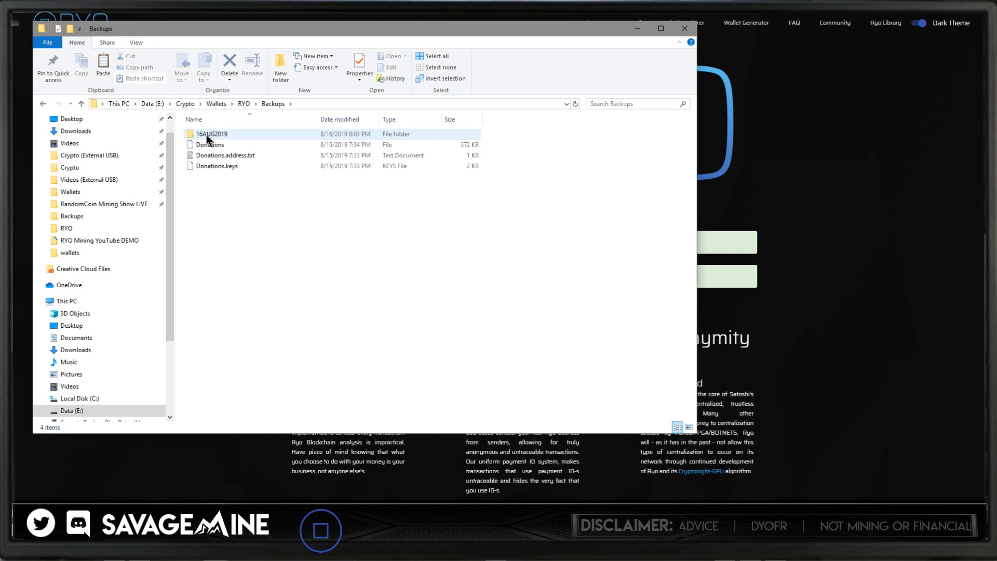
pyautogui.doubleClick(207, 135)
pyautogui.rightClick(227, 286)
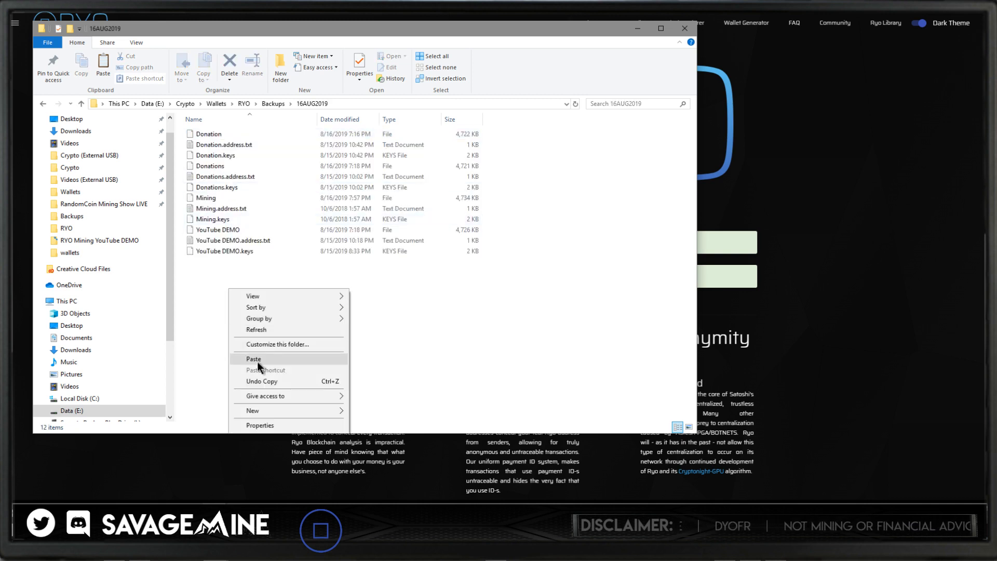
pyautogui.click(257, 359)
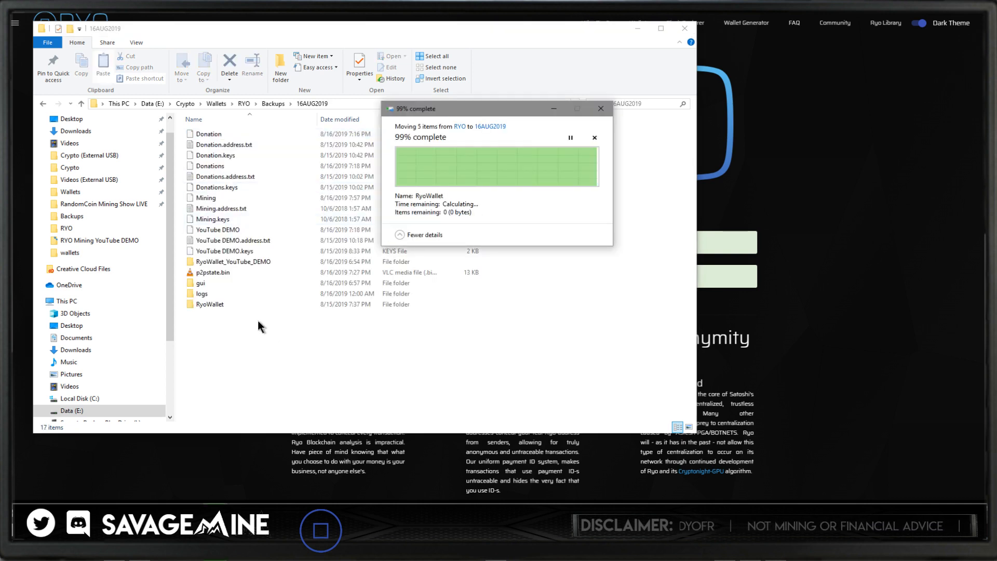
pyautogui.click(269, 103)
pyautogui.click(243, 104)
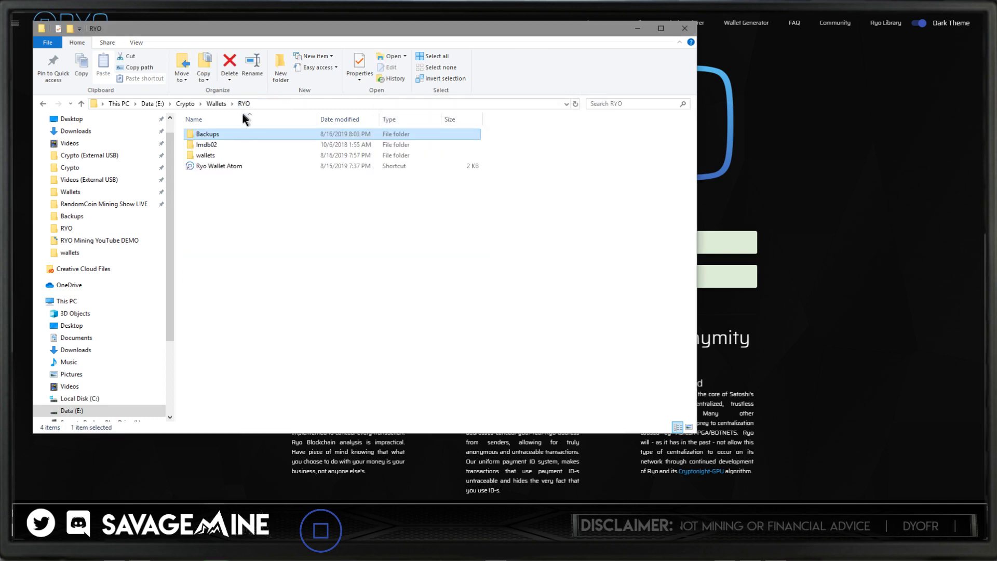
# Delete all the wallet files from the wallets folder inside the RYO folder.
pyautogui.click(205, 147)
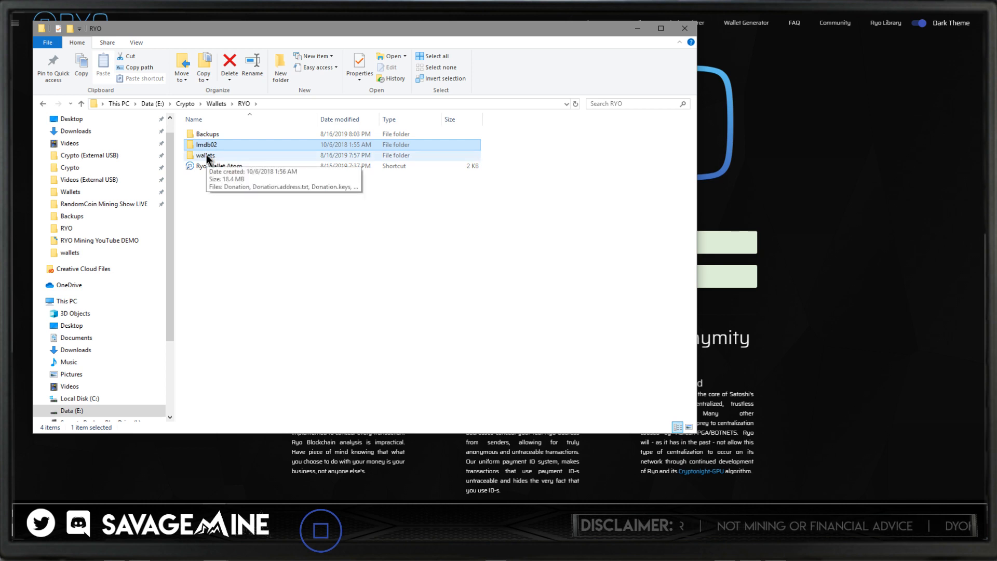
pyautogui.doubleClick(208, 153)
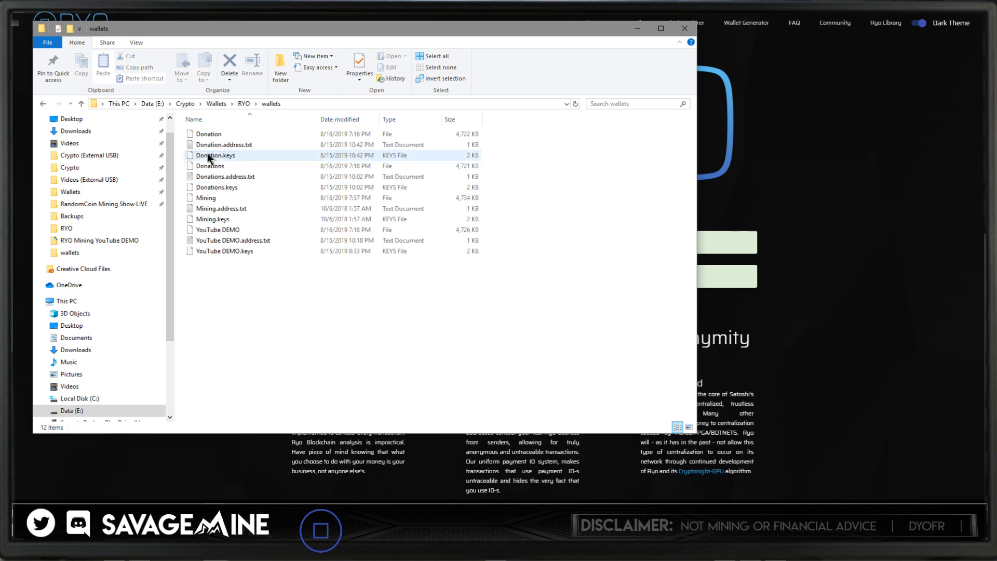
pyautogui.click(243, 104)
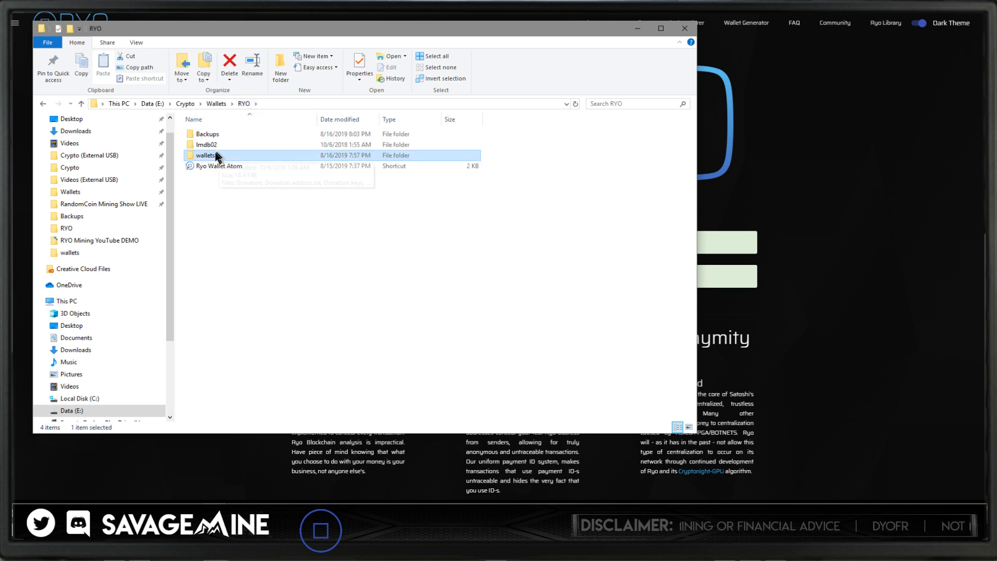
pyautogui.doubleClick(207, 144)
pyautogui.click(208, 166)
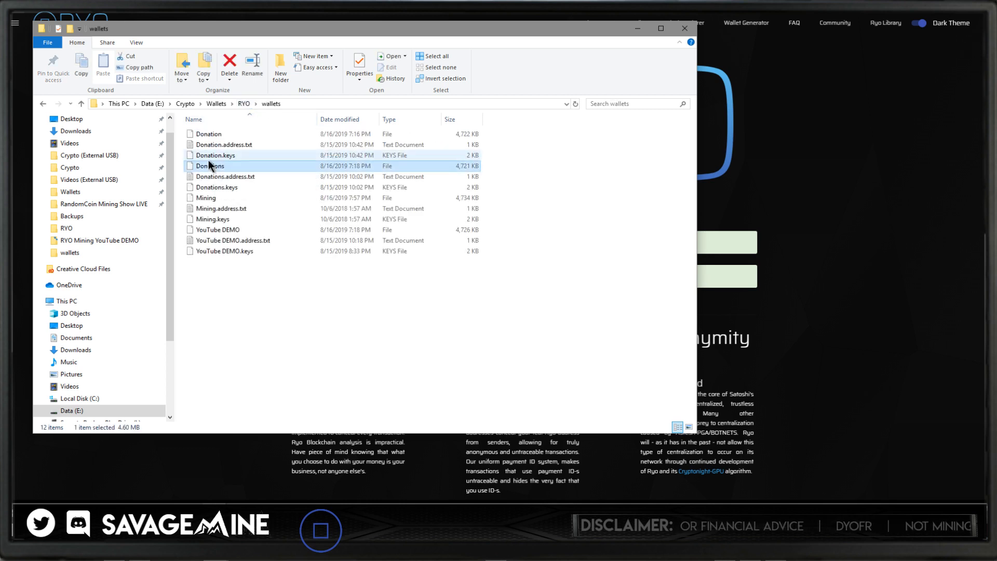
pyautogui.hotkey('ctrl', 'a')
pyautogui.rightClick(209, 161)
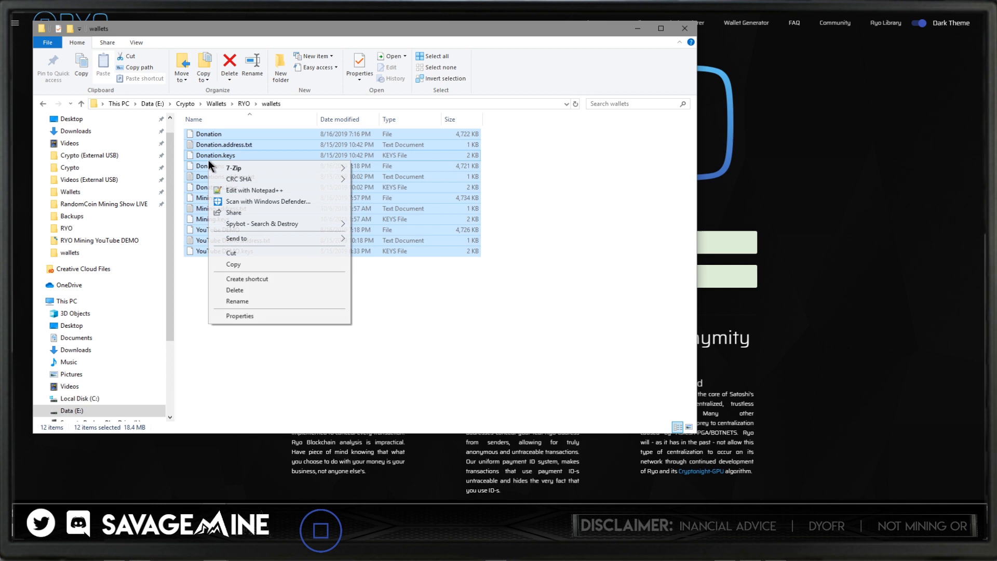
pyautogui.click(239, 285)
pyautogui.click(533, 252)
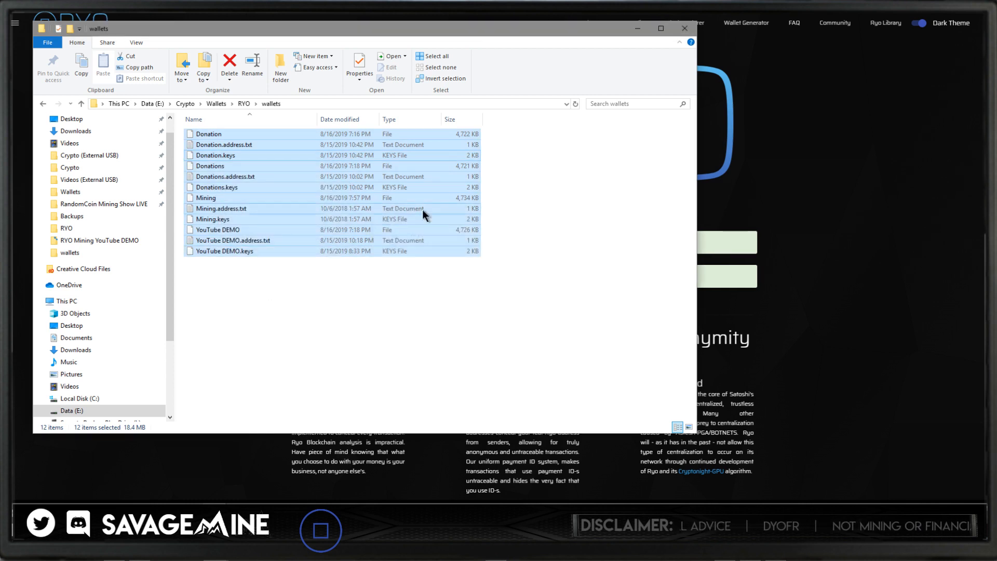
# Return to the RYO folder and delete the Ryo Wallet Atom shortcut.
pyautogui.click(245, 104)
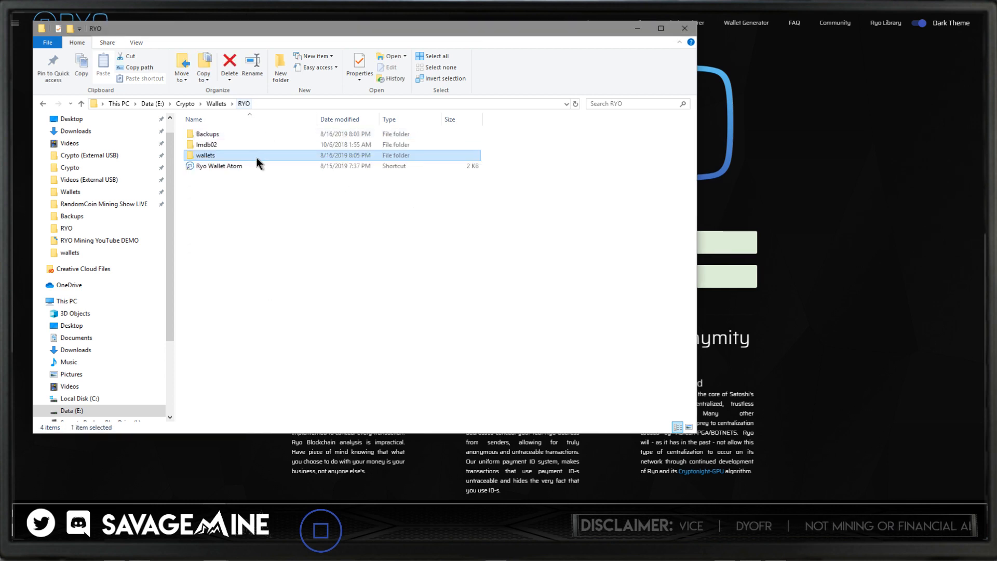
pyautogui.rightClick(228, 166)
pyautogui.click(279, 322)
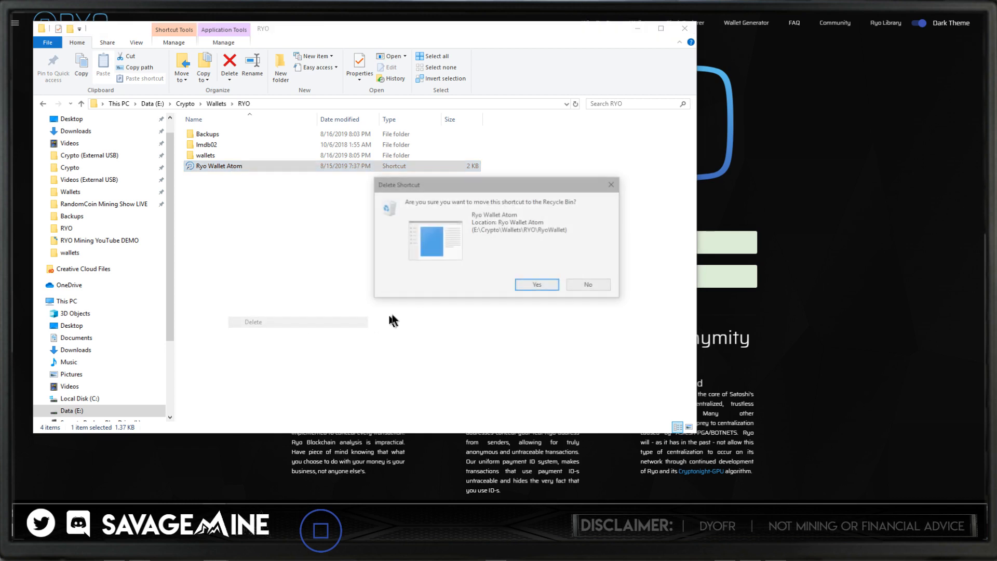
pyautogui.click(540, 286)
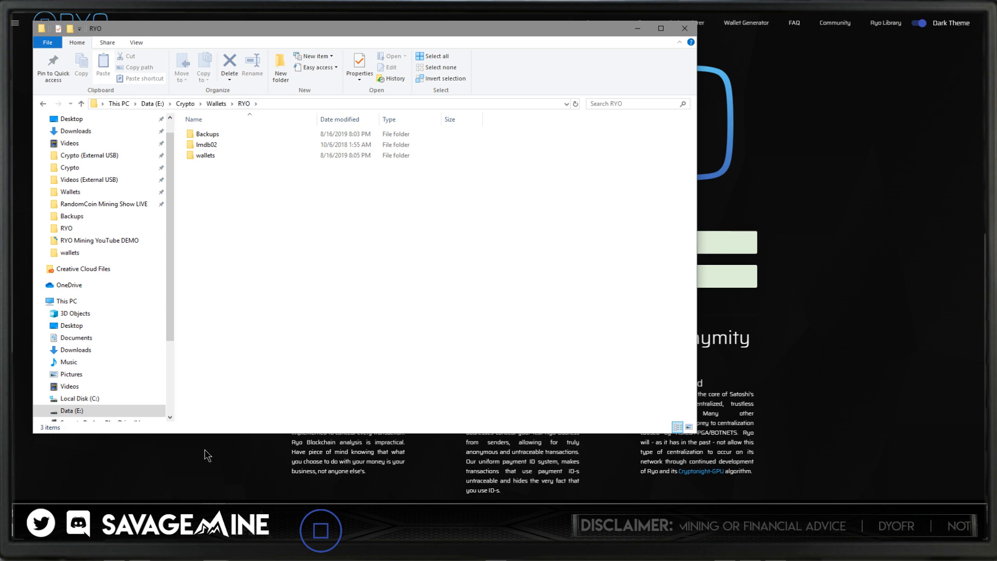
# Switch to the File Explorer window showing the gui folder under C:\ProgramData\ryo.
pyautogui.moveTo(216, 550)
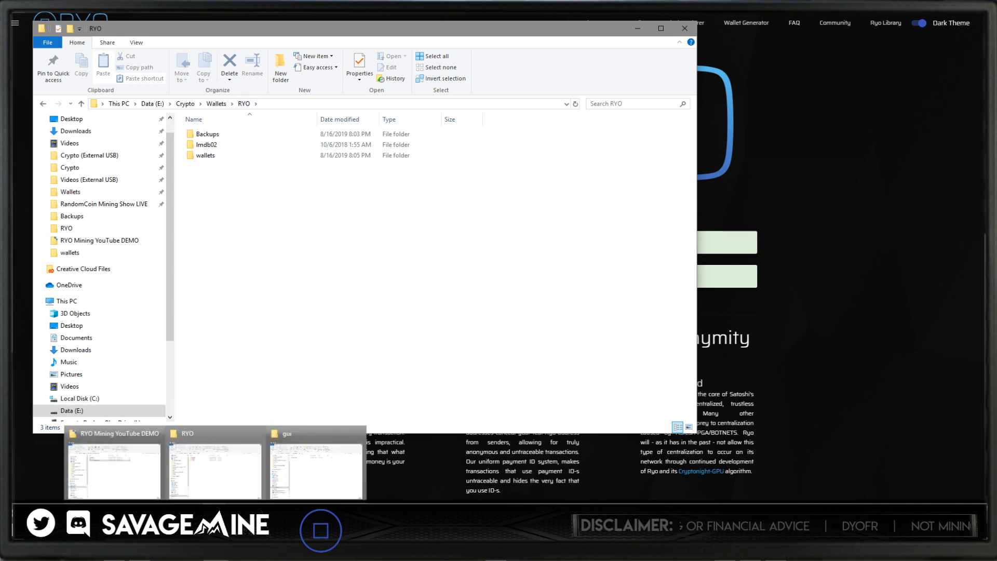
pyautogui.click(317, 465)
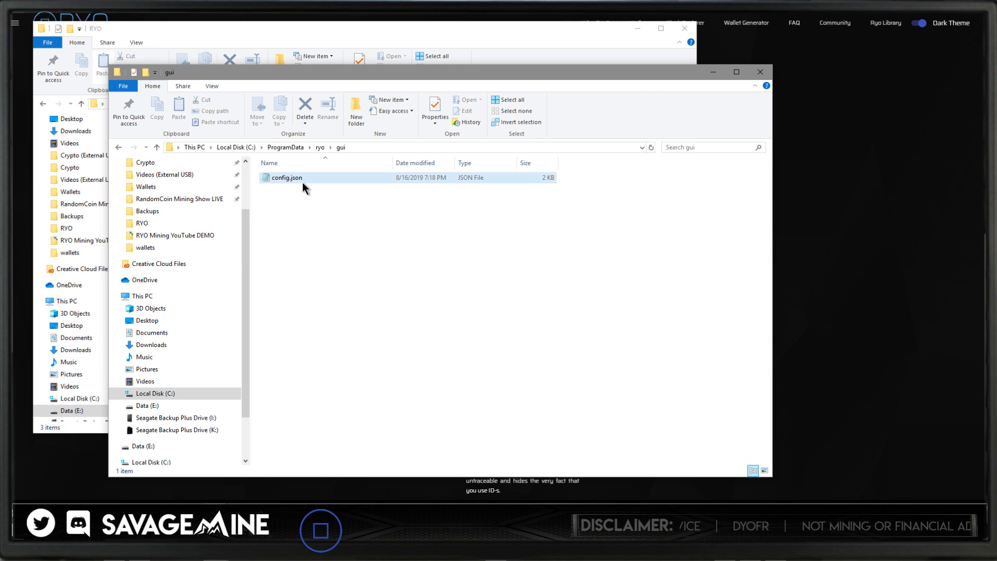
pyautogui.click(319, 149)
pyautogui.doubleClick(277, 177)
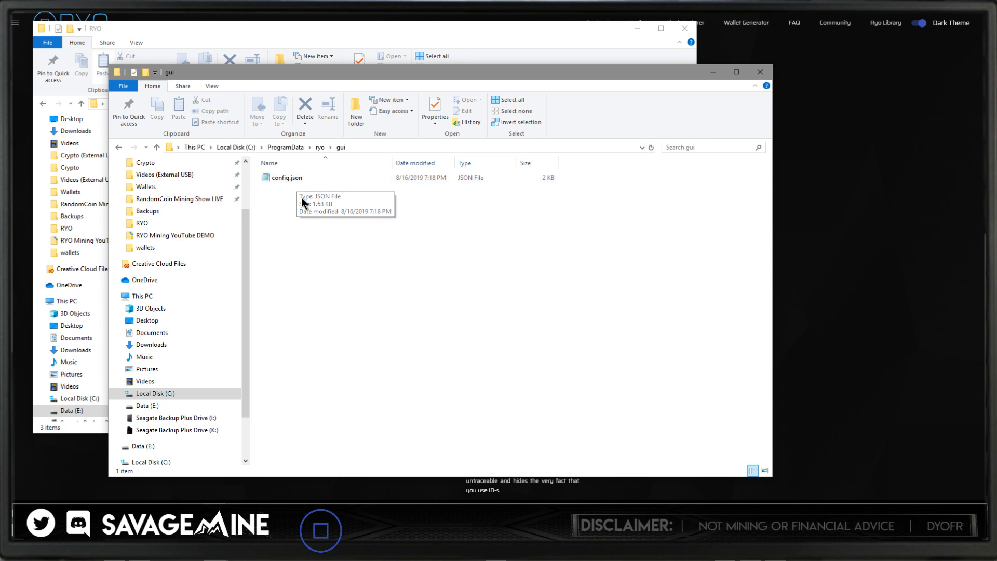
# Rename config.json in the gui folder to config.json_old, accepting the file extension change.
pyautogui.rightClick(291, 178)
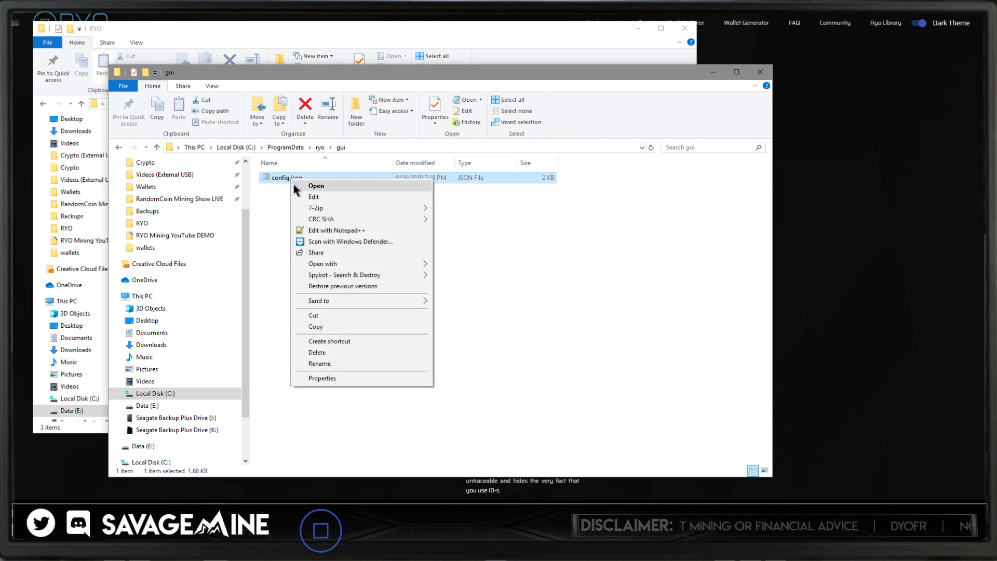
pyautogui.click(301, 198)
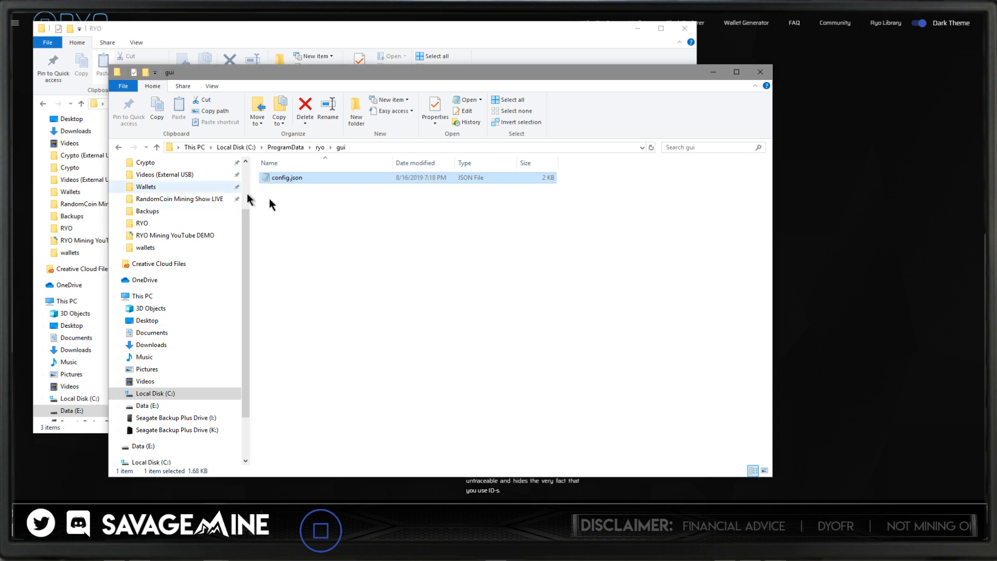
pyautogui.rightClick(304, 176)
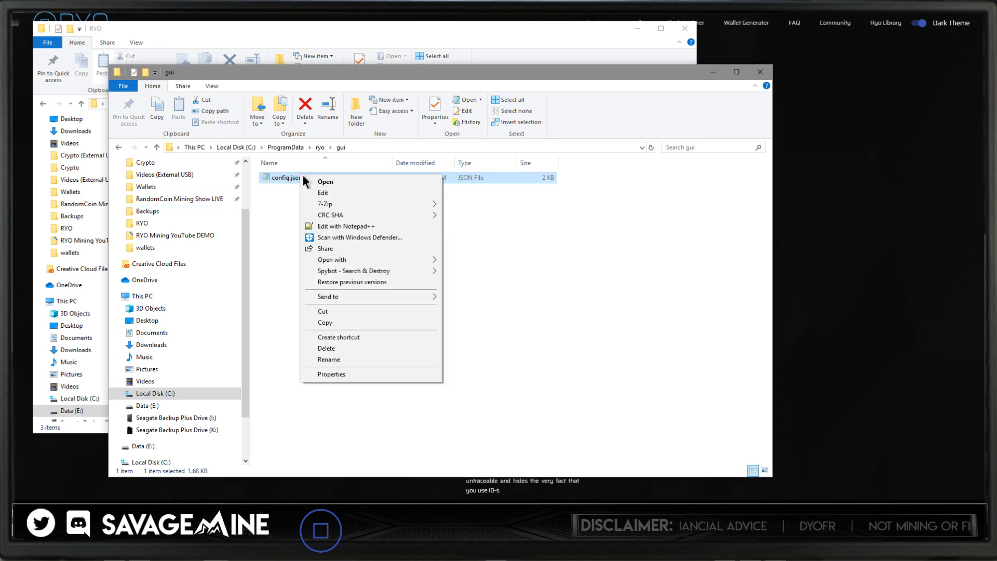
pyautogui.click(354, 359)
pyautogui.press('Right')
pyautogui.press('Right')
pyautogui.press('Right')
pyautogui.press('Right')
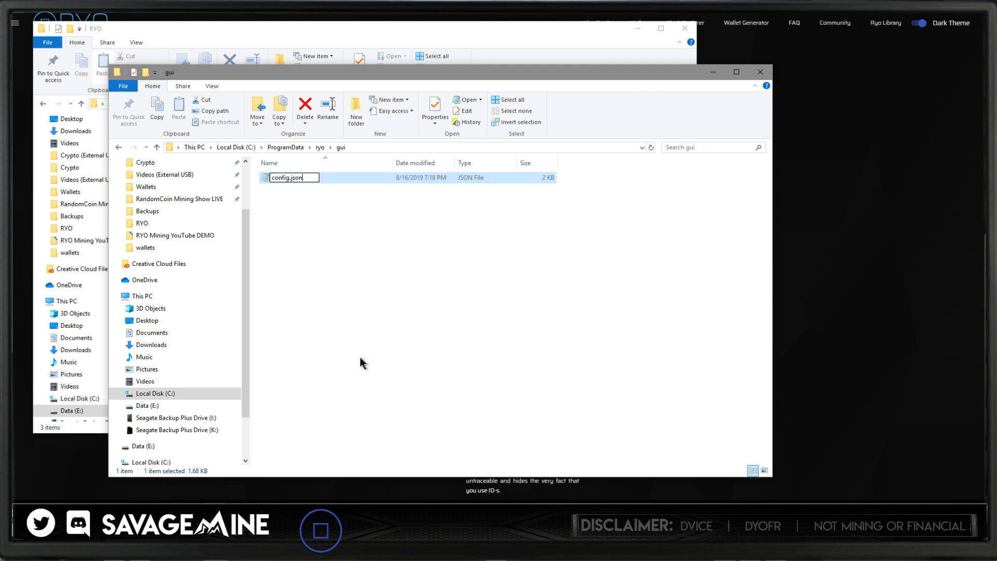
pyautogui.write('_old')
pyautogui.press('Return')
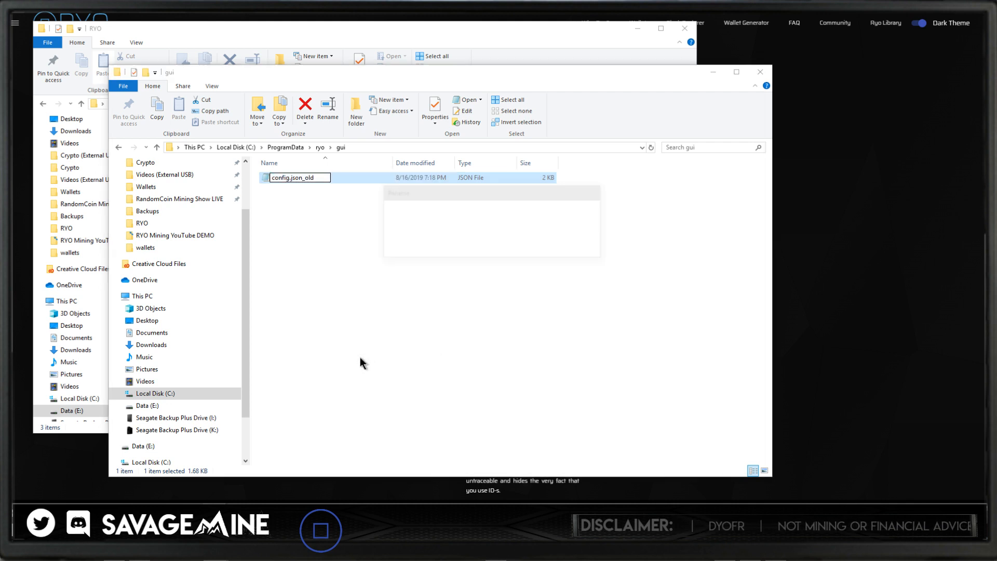
pyautogui.click(545, 248)
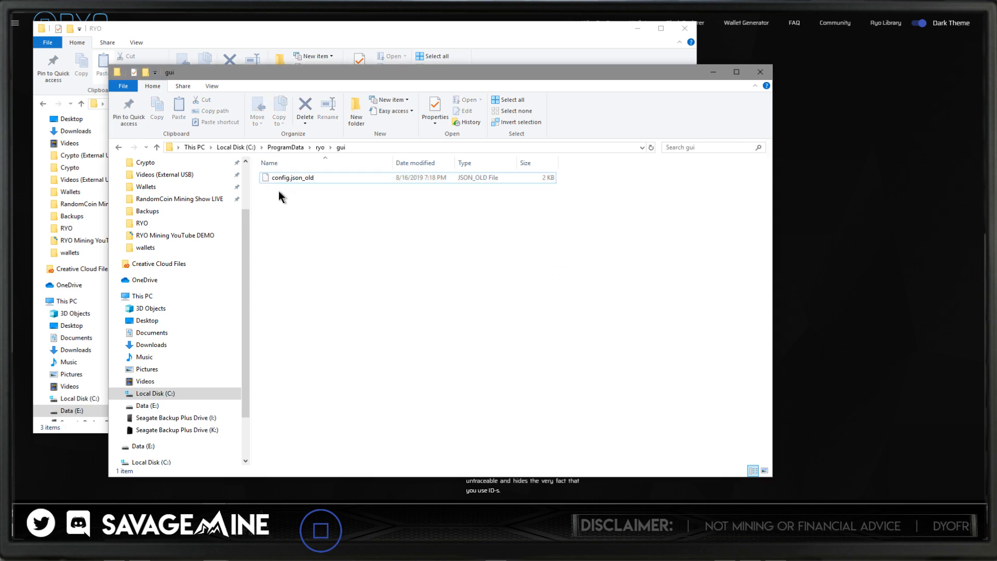
pyautogui.moveTo(263, 73); pyautogui.dragTo(323, 73)
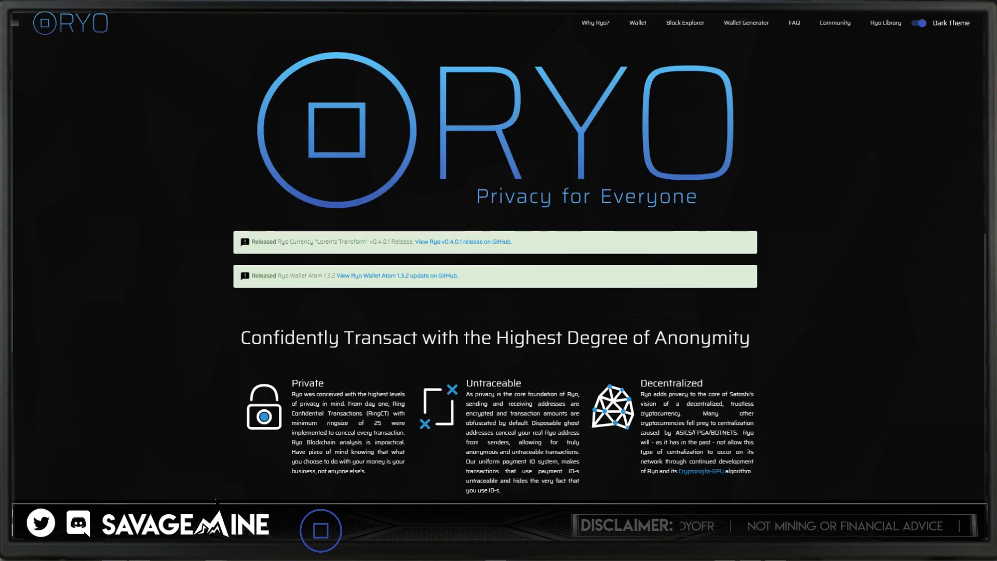
# Close the File Explorer window of the RYO Mining YouTube DEMO folder.
pyautogui.moveTo(216, 545)
pyautogui.moveTo(154, 454)
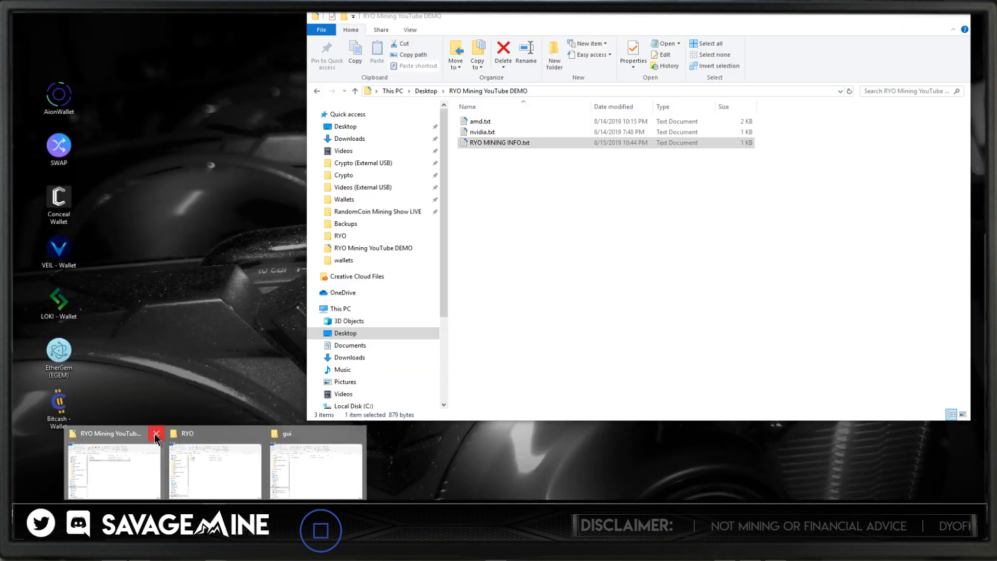
pyautogui.click(156, 434)
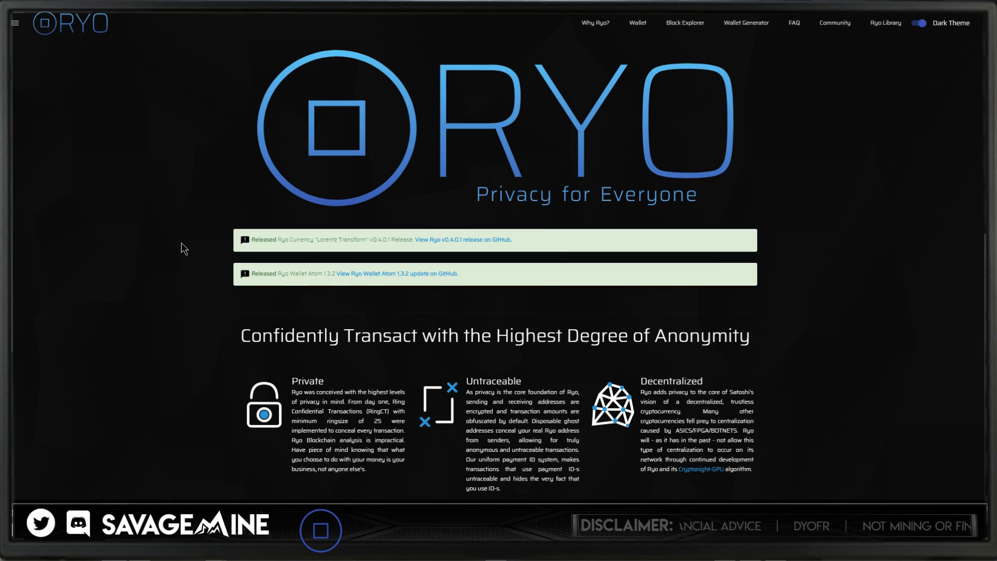
# Open the Ryo website's Wallet page and view the save prompt for the Windows Zip version, cancelling the save.
pyautogui.scroll(-2, 182, 244)
pyautogui.scroll(2, 216, 231)
pyautogui.click(638, 23)
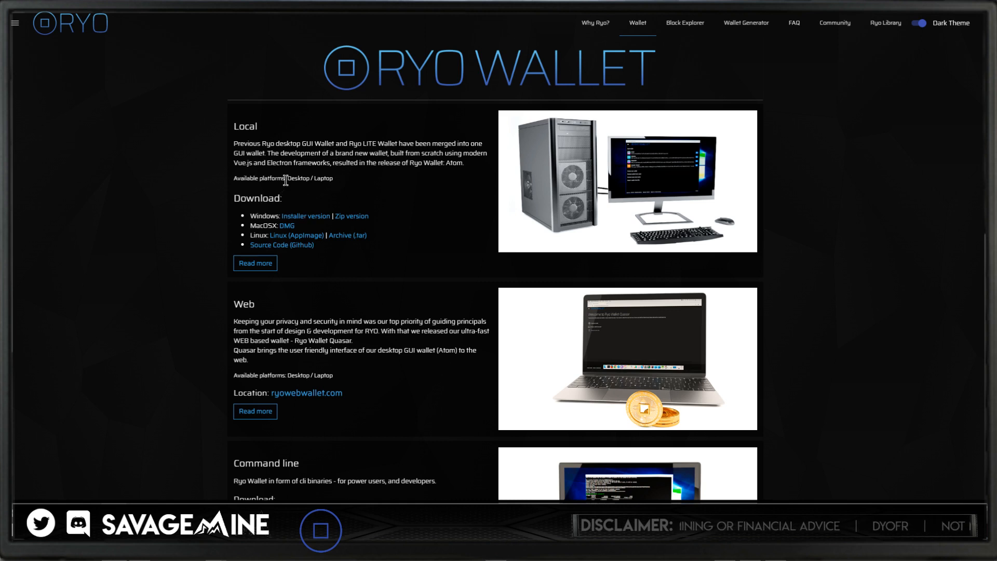
pyautogui.click(349, 217)
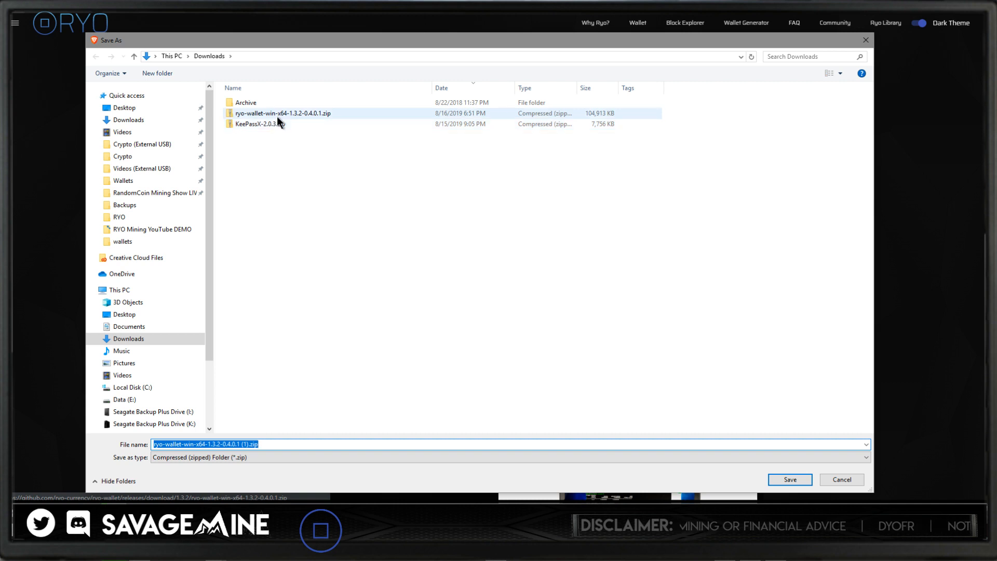
pyautogui.click(834, 479)
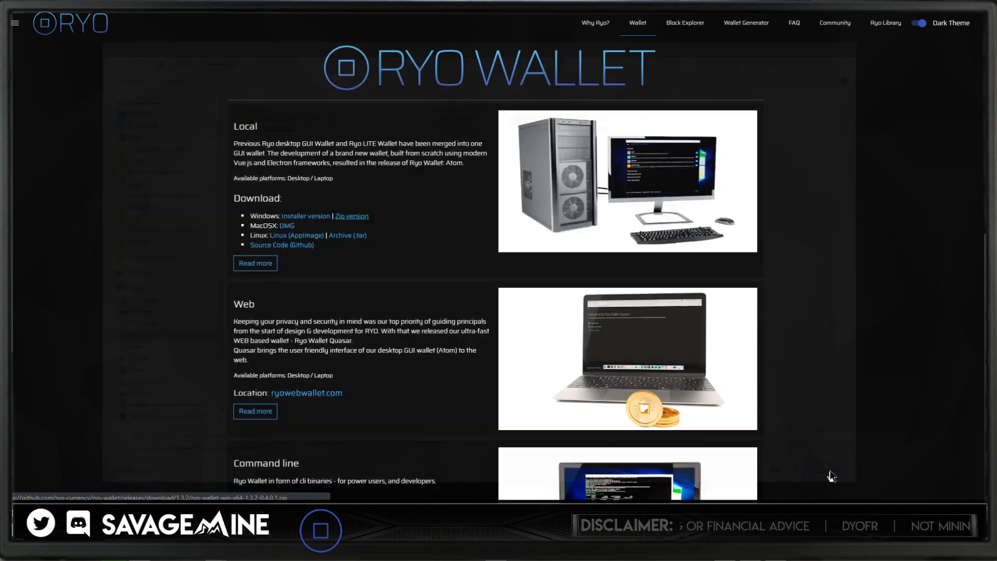
# Switch to File Explorer, go to Downloads and start extracting all files from ryo-wallet-win-x64-1.3.2-0.4.0.1.zip.
pyautogui.moveTo(216, 543)
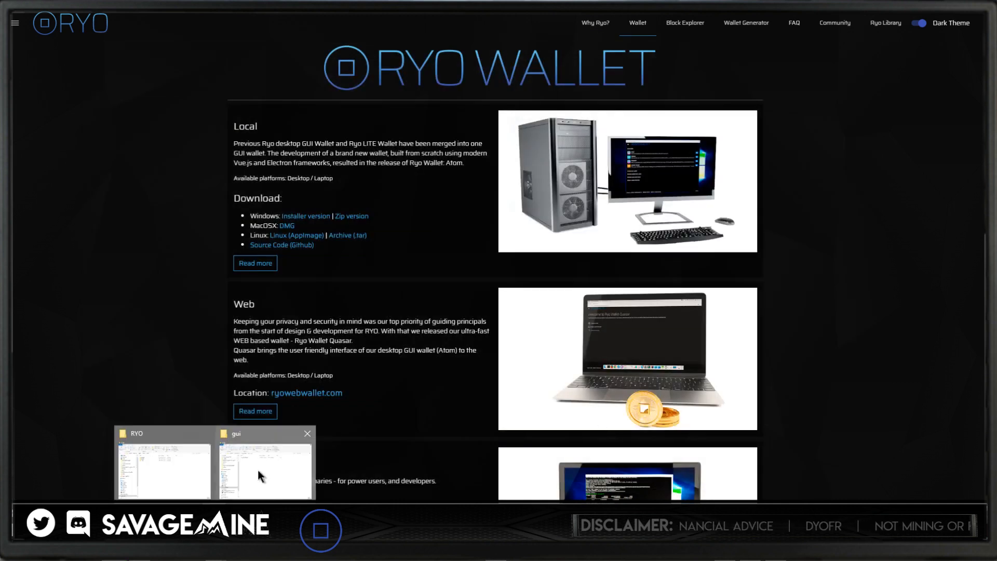
pyautogui.click(180, 469)
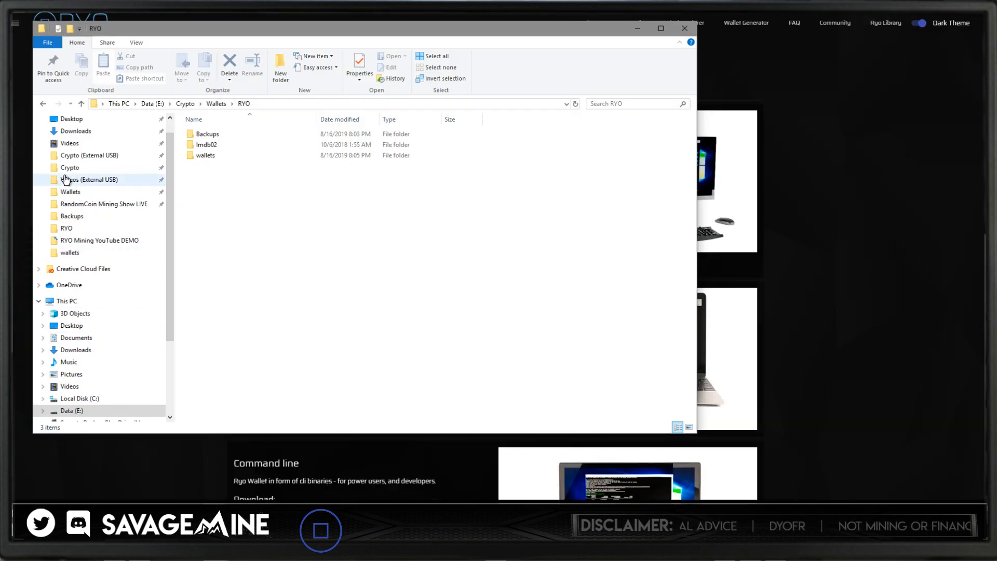
pyautogui.click(76, 349)
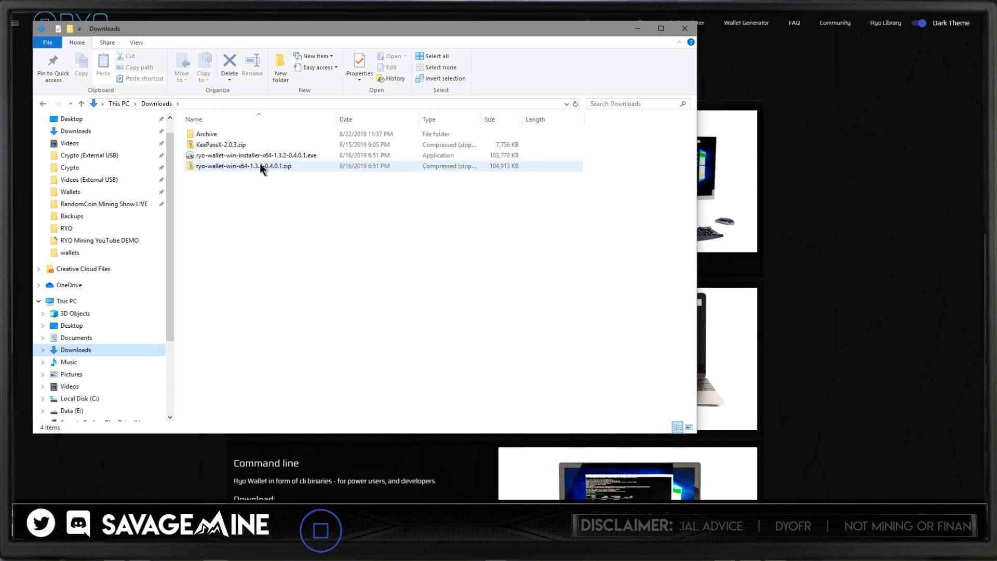
pyautogui.rightClick(260, 165)
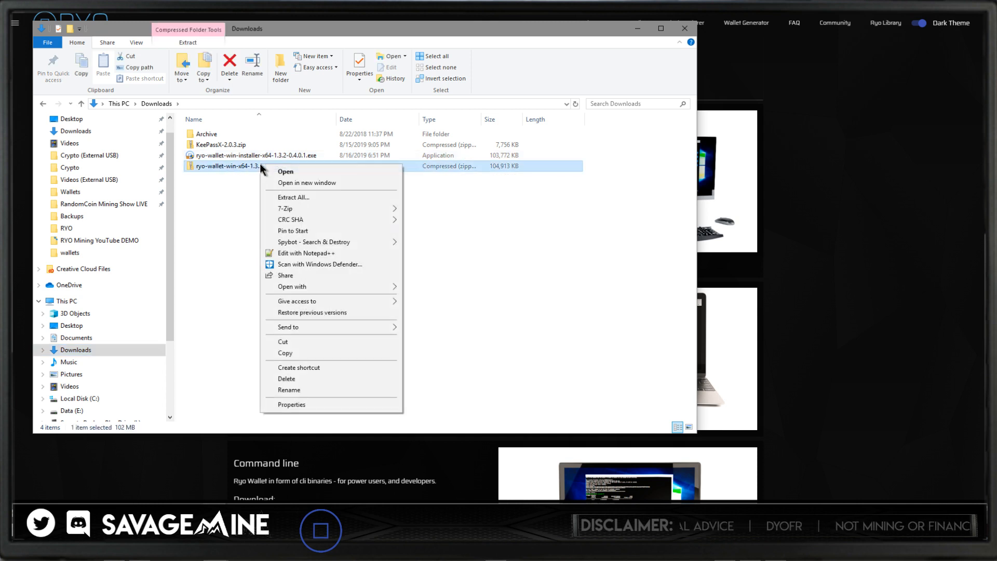
pyautogui.click(283, 199)
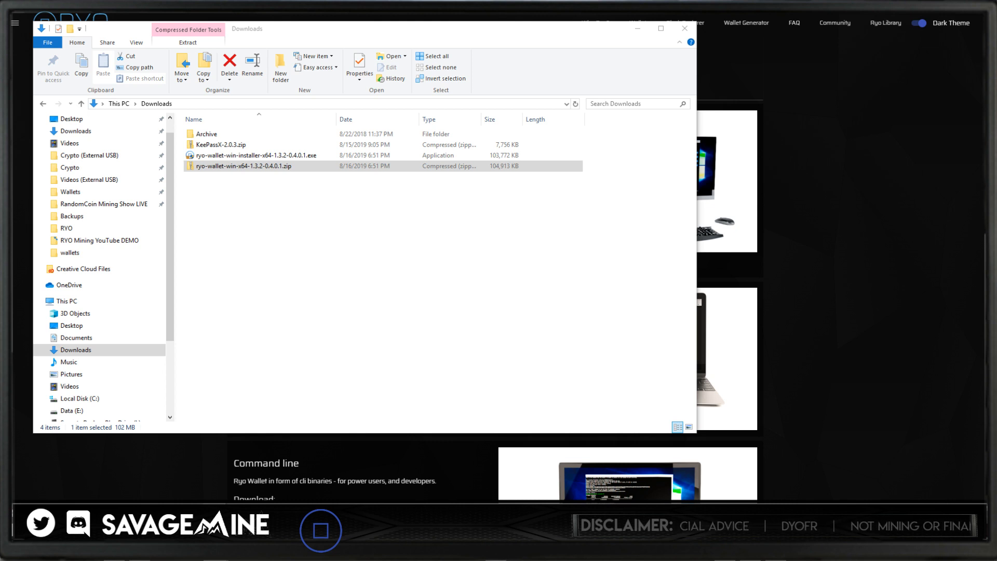
pyautogui.click(240, 167)
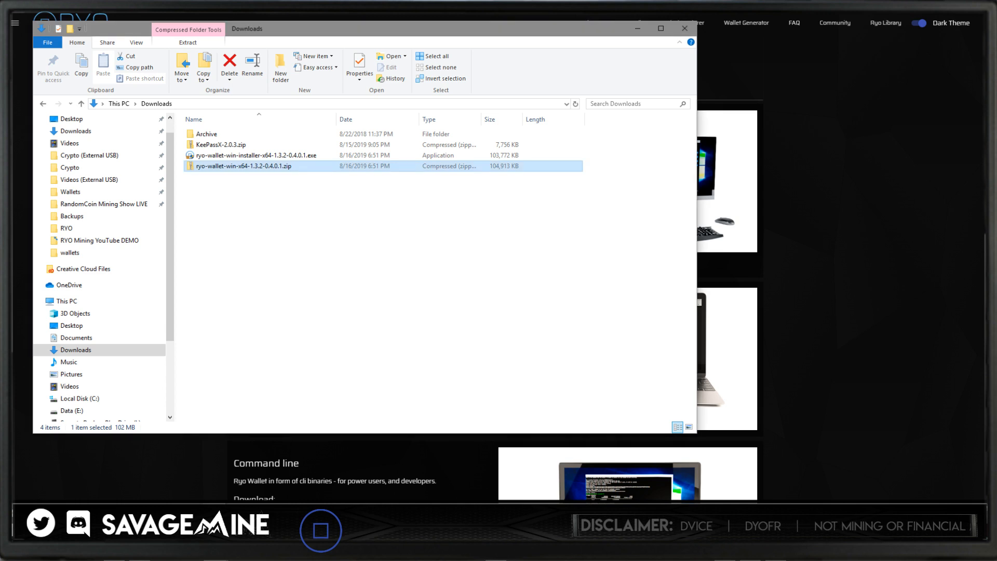
pyautogui.rightClick(241, 167)
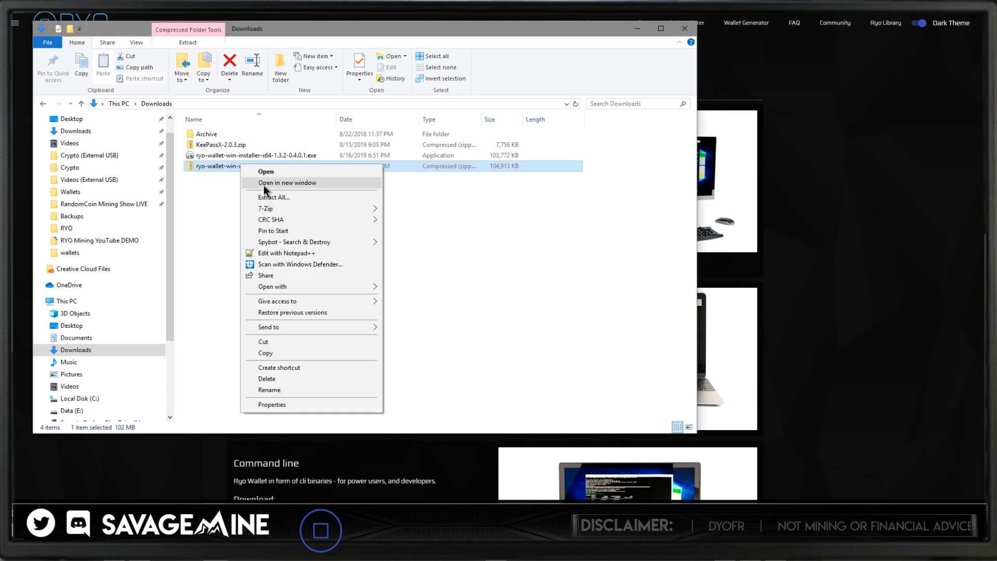
pyautogui.click(267, 201)
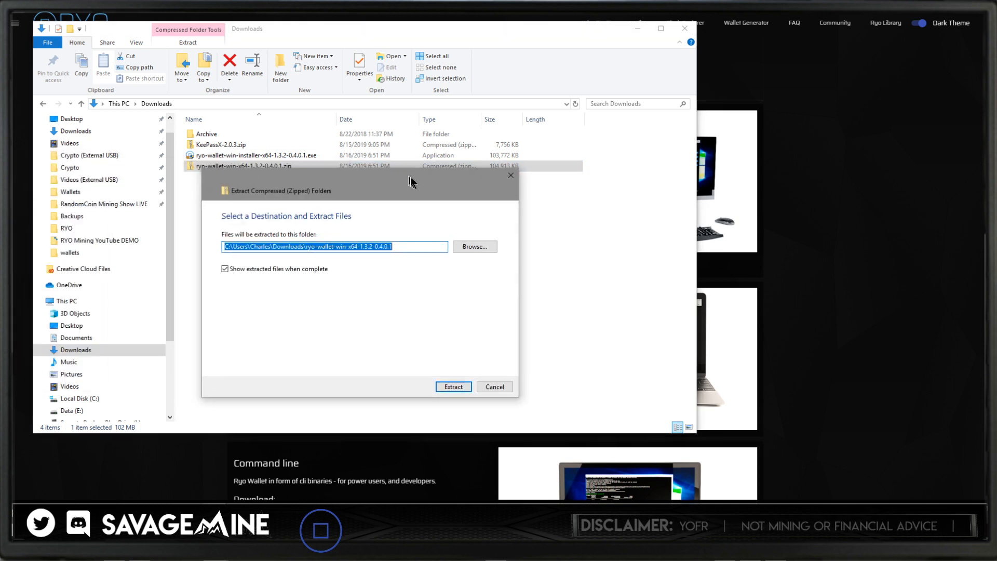
# Set the extraction destination to E:\Crypto\Wallets\RYO and extract the zip's files there.
pyautogui.moveTo(418, 188); pyautogui.dragTo(442, 218)
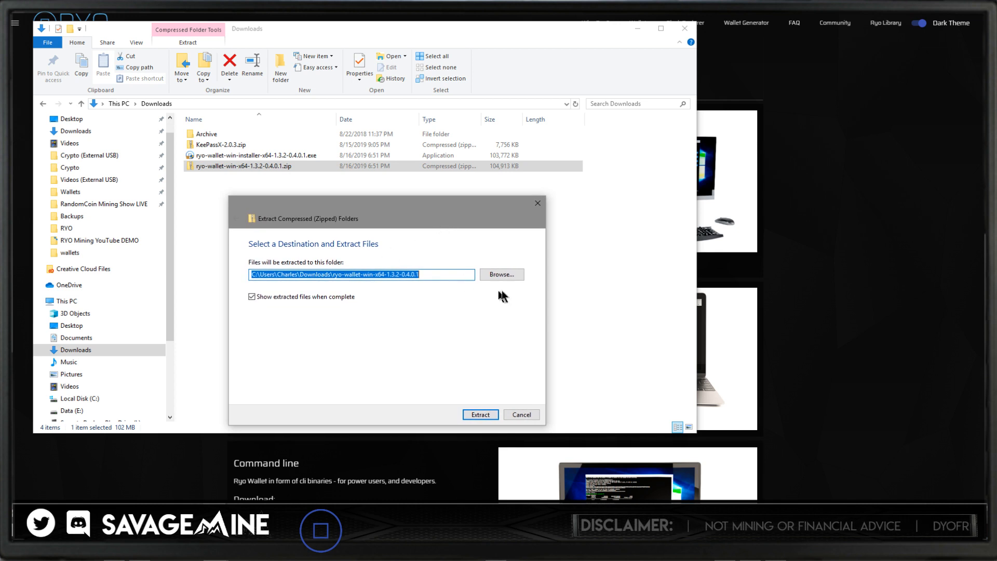
pyautogui.click(500, 275)
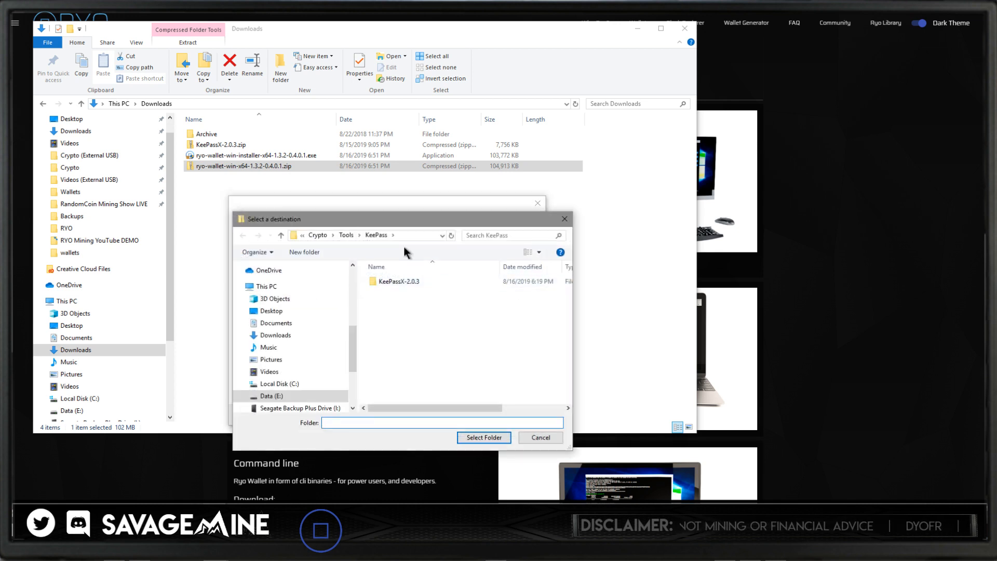
pyautogui.click(352, 239)
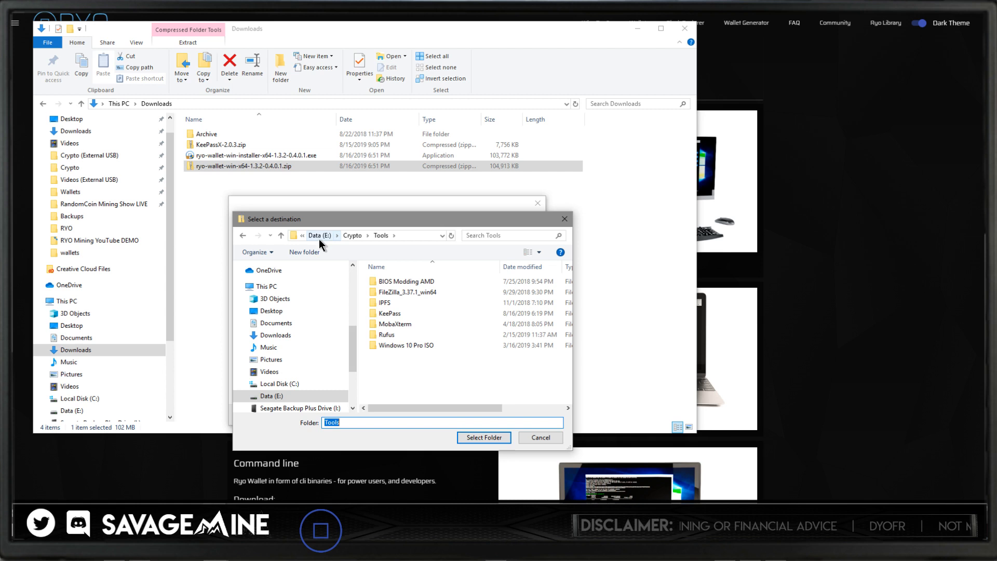
pyautogui.click(353, 235)
pyautogui.scroll(-2, 389, 374)
pyautogui.doubleClick(389, 400)
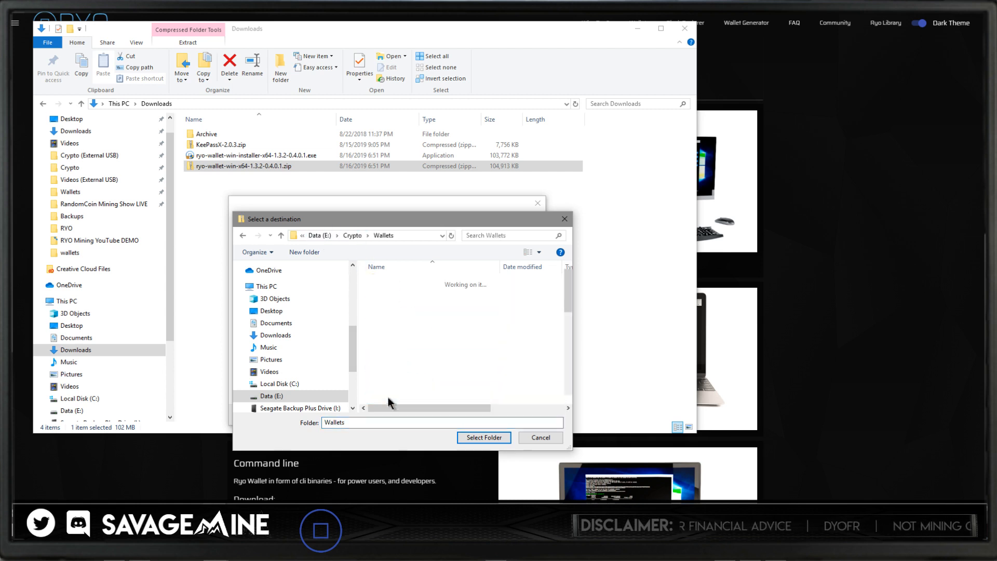
pyautogui.scroll(-5, 403, 355)
pyautogui.scroll(-5, 401, 354)
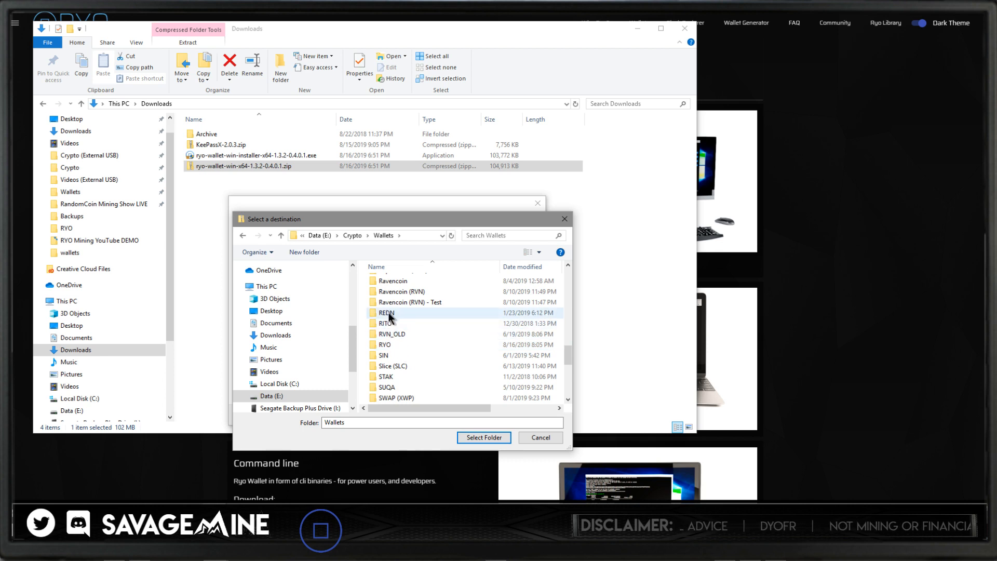
pyautogui.doubleClick(385, 344)
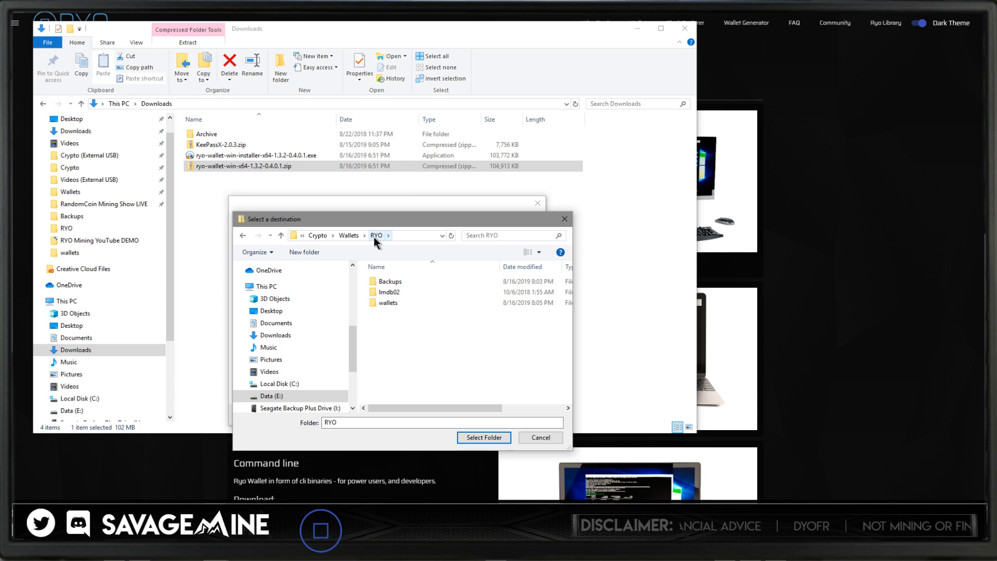
pyautogui.doubleClick(392, 303)
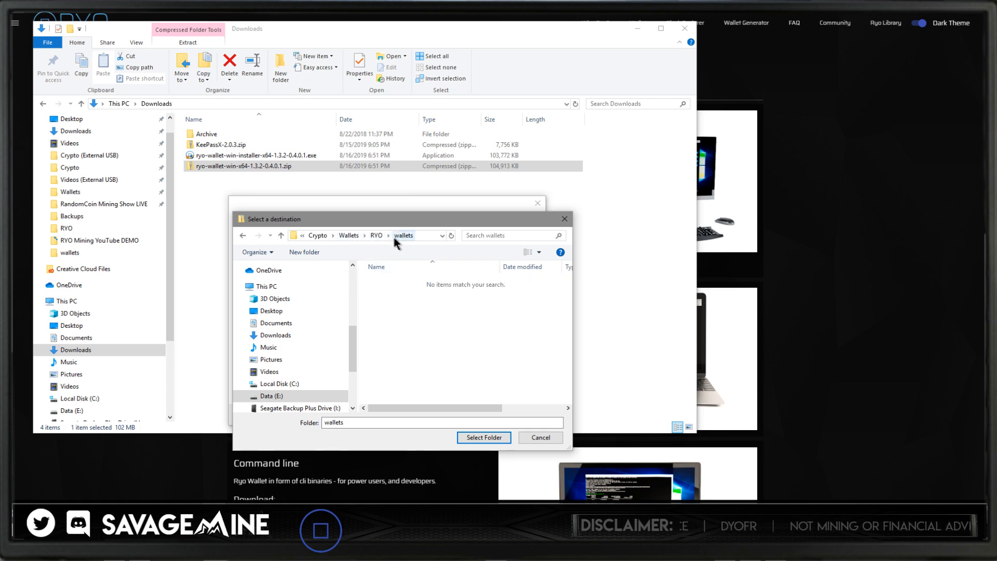
pyautogui.click(377, 235)
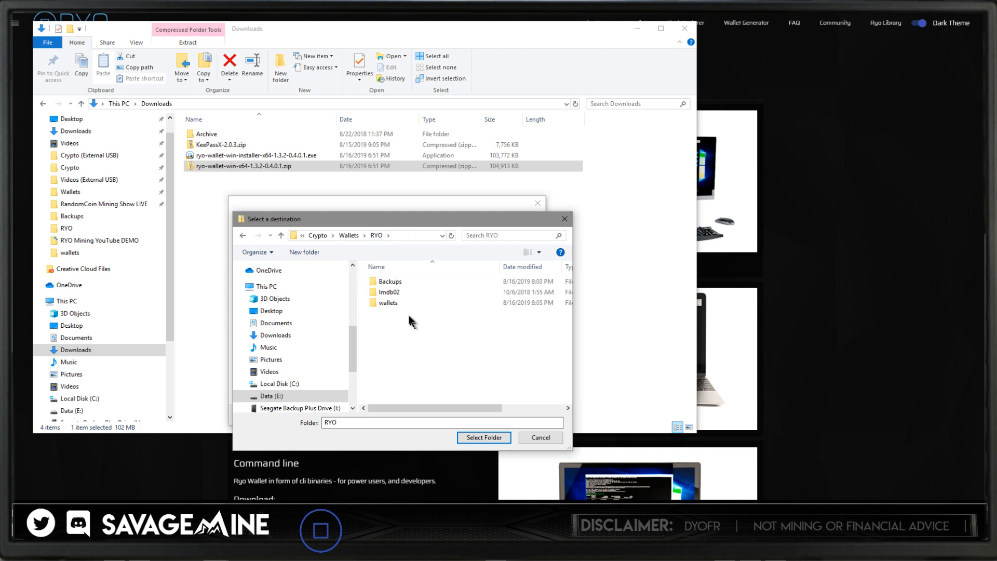
pyautogui.click(486, 438)
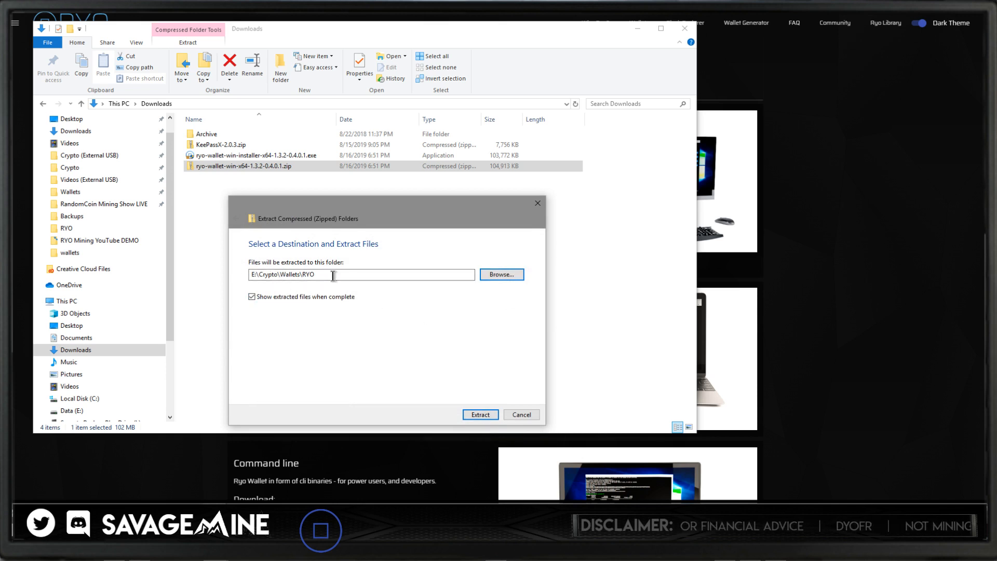
pyautogui.click(479, 414)
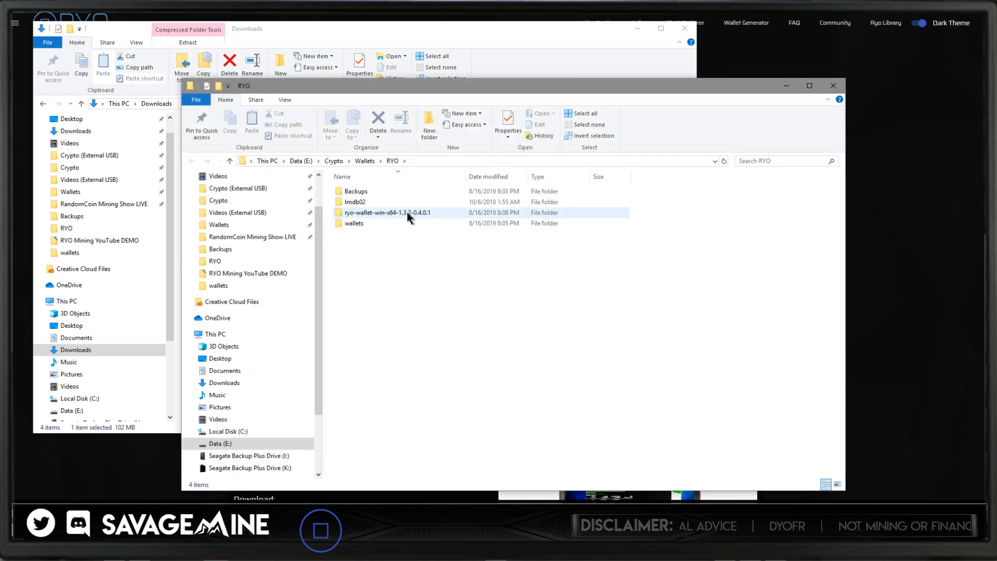
# Create a shortcut to Ryo Wallet Atom.exe inside the extracted ryo-wallet-win-x64-1.3.2-0.4.0.1 folder.
pyautogui.doubleClick(375, 211)
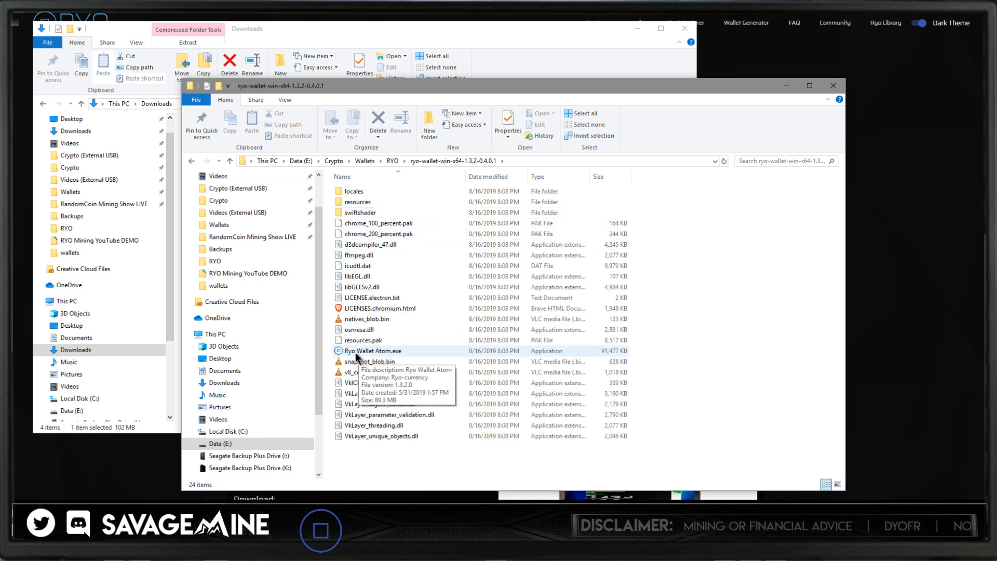
pyautogui.rightClick(398, 353)
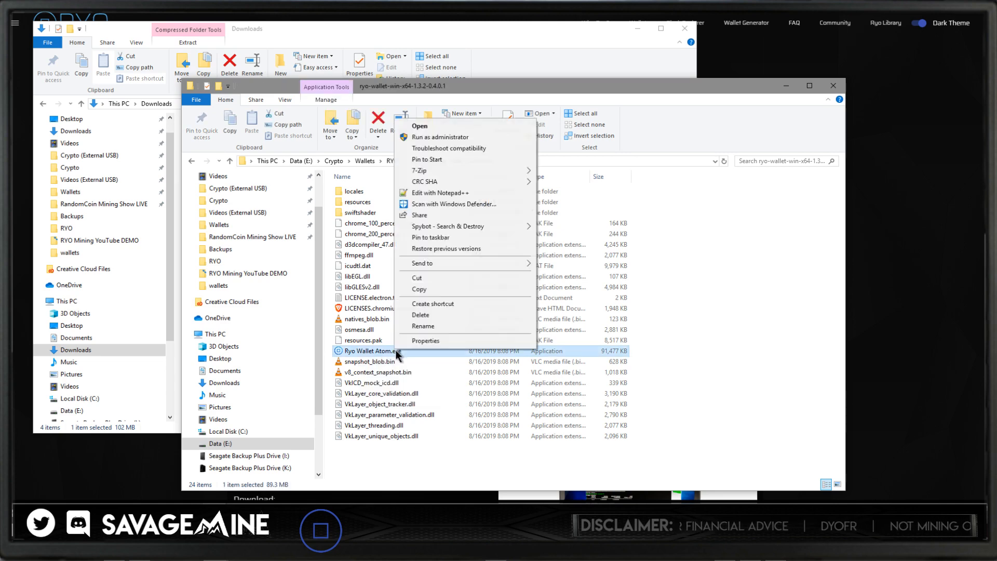
pyautogui.click(428, 305)
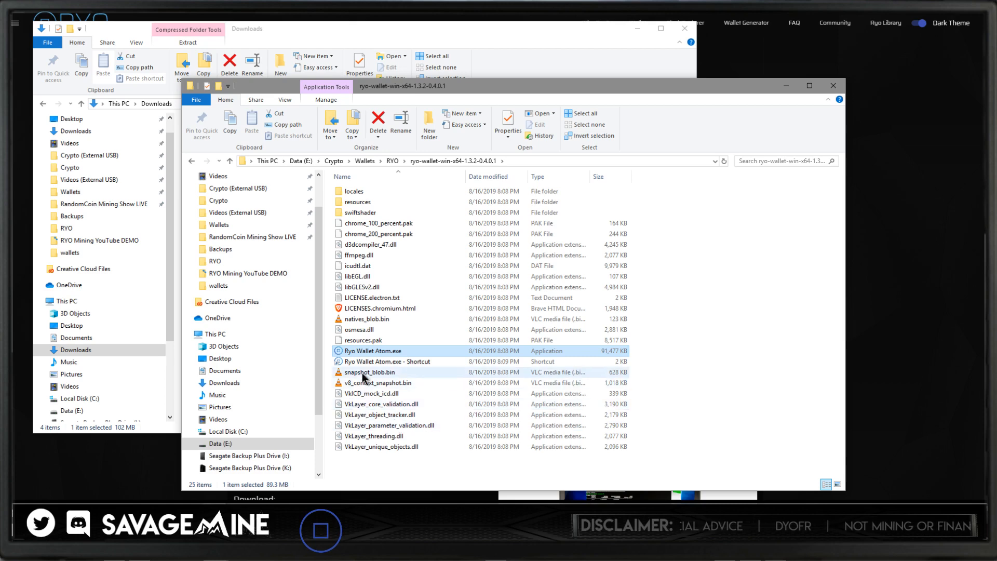
# Move the Ryo Wallet Atom.exe shortcut out of the extracted folder into its parent RYO folder.
pyautogui.rightClick(372, 364)
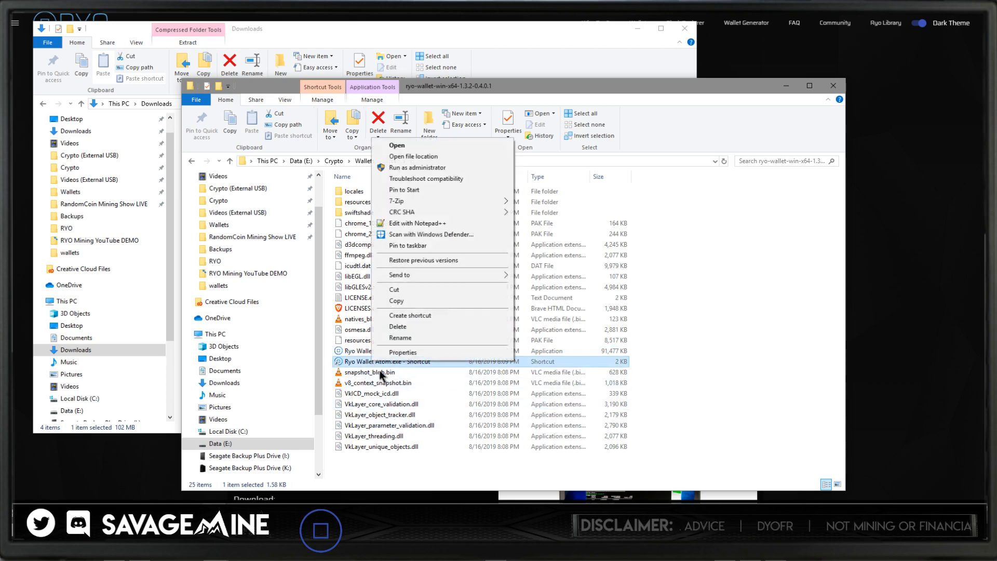
pyautogui.click(393, 284)
pyautogui.click(393, 162)
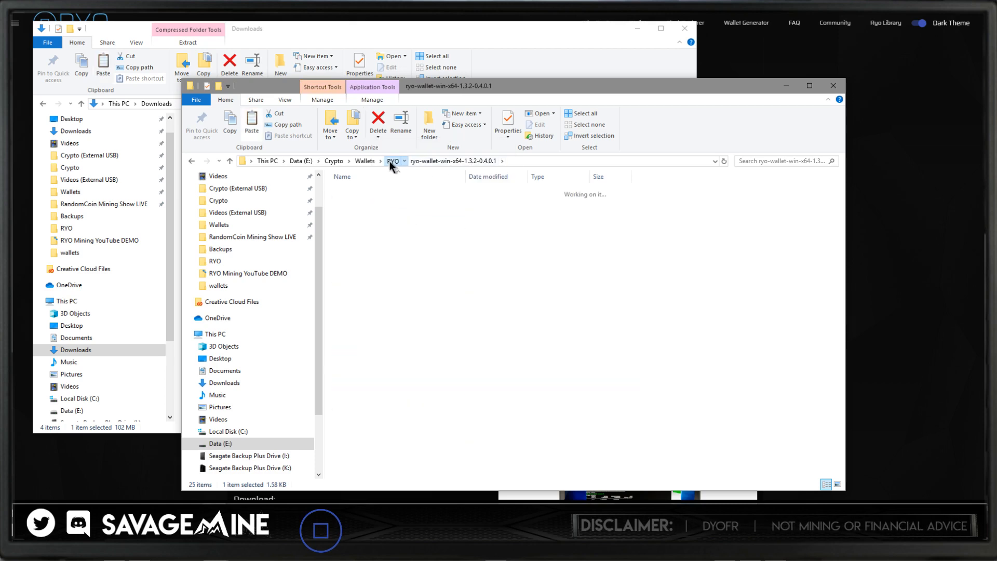
pyautogui.rightClick(363, 267)
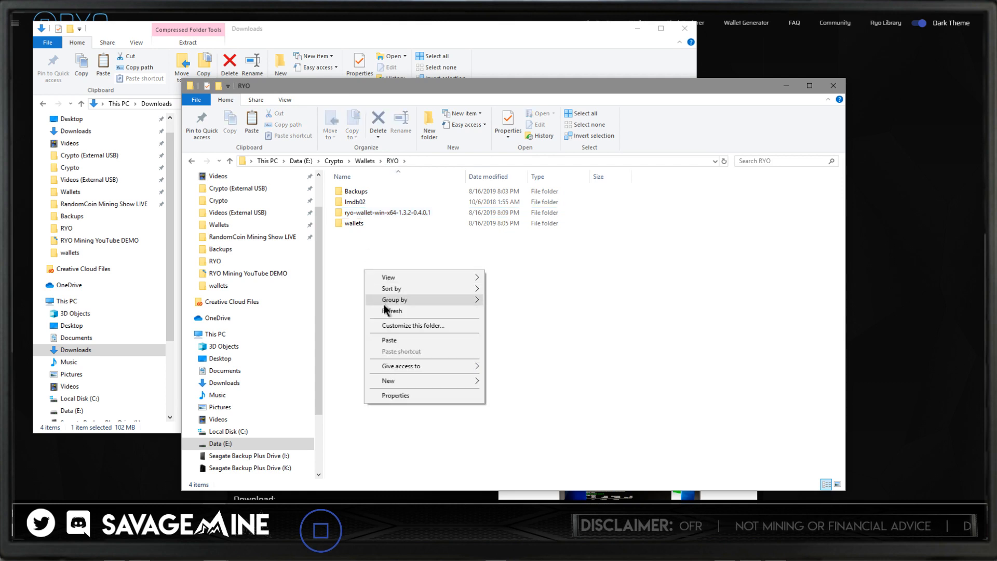
pyautogui.click(400, 341)
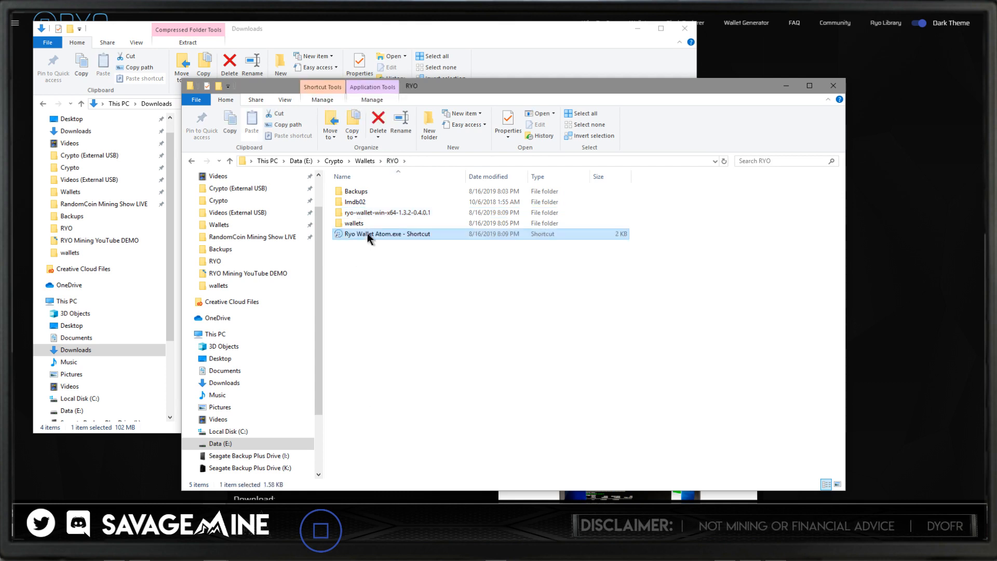
# Rename the shortcut in the RYO folder to Ryo Wallet Atom.
pyautogui.click(366, 233)
pyautogui.click(440, 235)
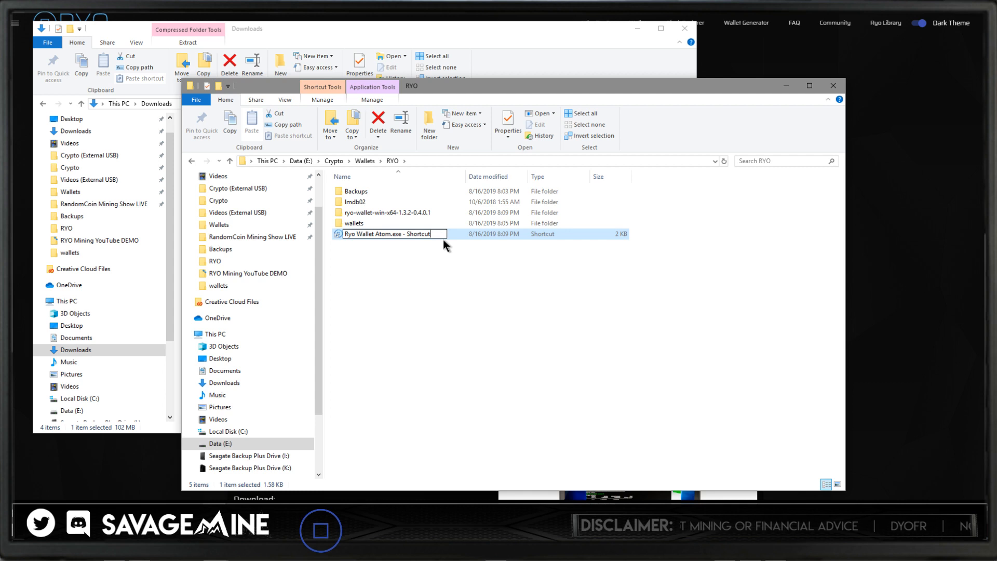
pyautogui.press('BackSpace')
pyautogui.press('BackSpace')
pyautogui.press('BackSpace')
pyautogui.press('BackSpace')
pyautogui.press('BackSpace')
pyautogui.press('BackSpace')
pyautogui.press('BackSpace')
pyautogui.press('BackSpace')
pyautogui.press('BackSpace')
pyautogui.press('BackSpace')
pyautogui.press('BackSpace')
pyautogui.press('BackSpace')
pyautogui.press('BackSpace')
pyautogui.press('BackSpace')
pyautogui.press('Return')
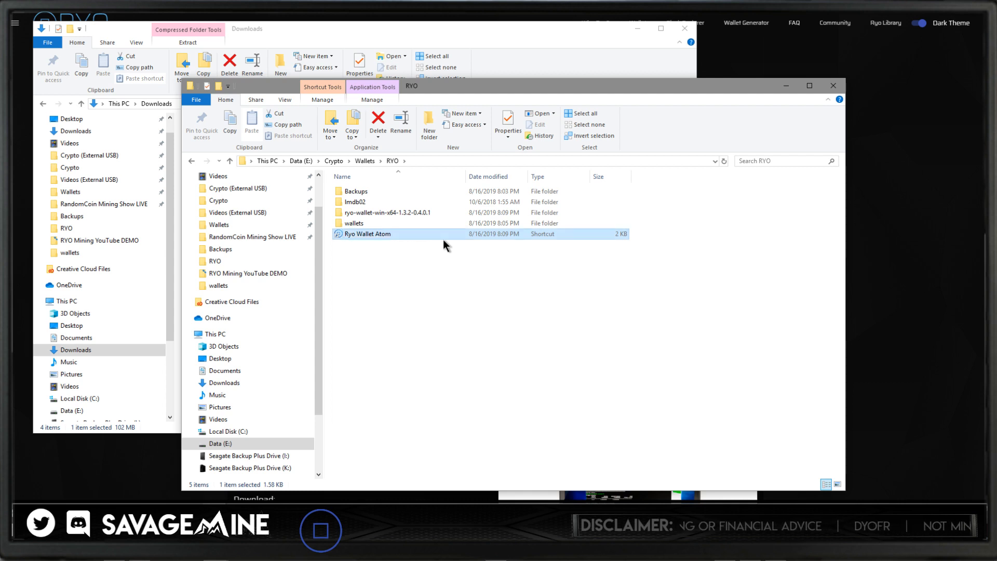
# Launch Ryo Wallet Atom from its shortcut and allow it to run past the Windows Defender SmartScreen warning.
pyautogui.doubleClick(381, 234)
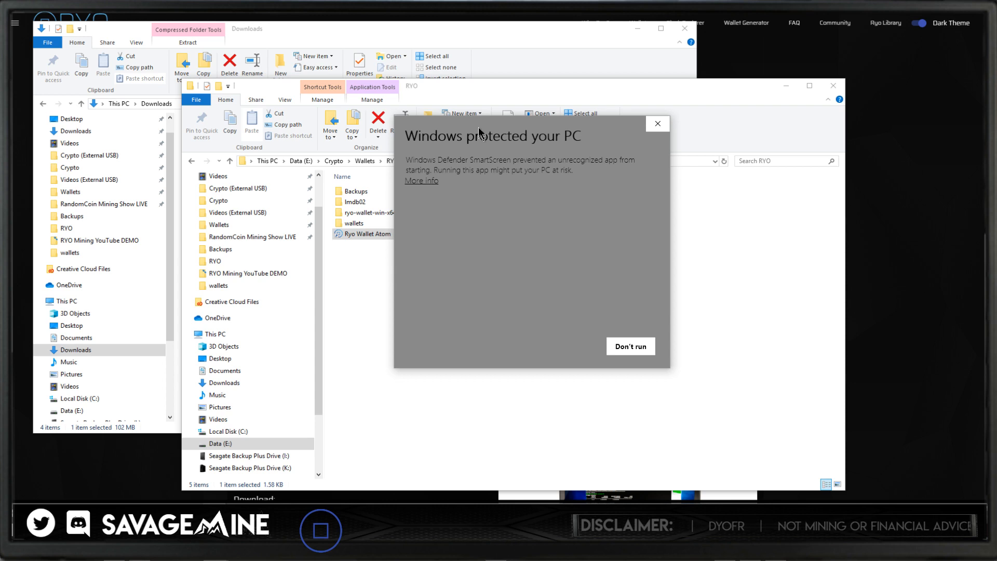
pyautogui.moveTo(480, 131); pyautogui.dragTo(474, 153)
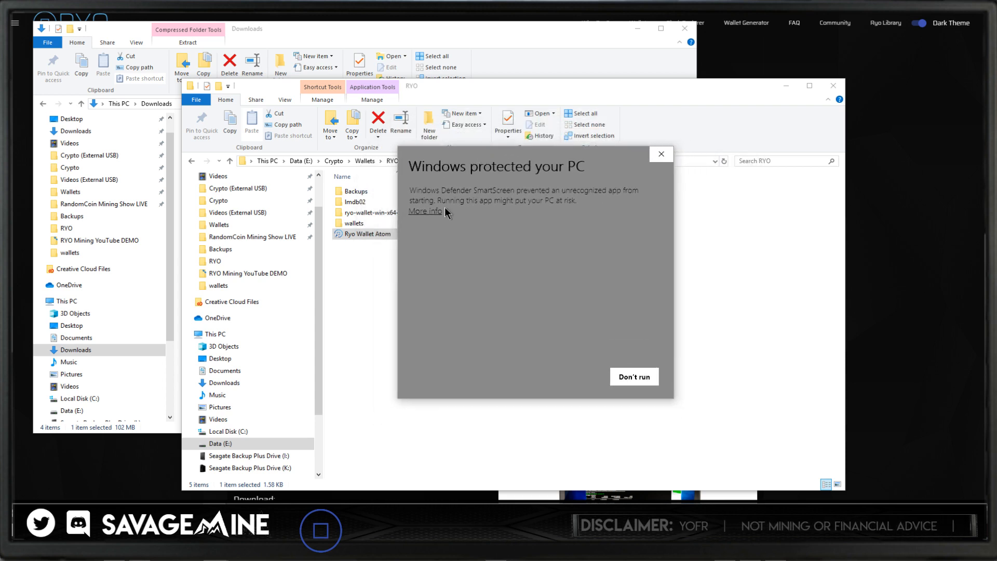
pyautogui.click(426, 212)
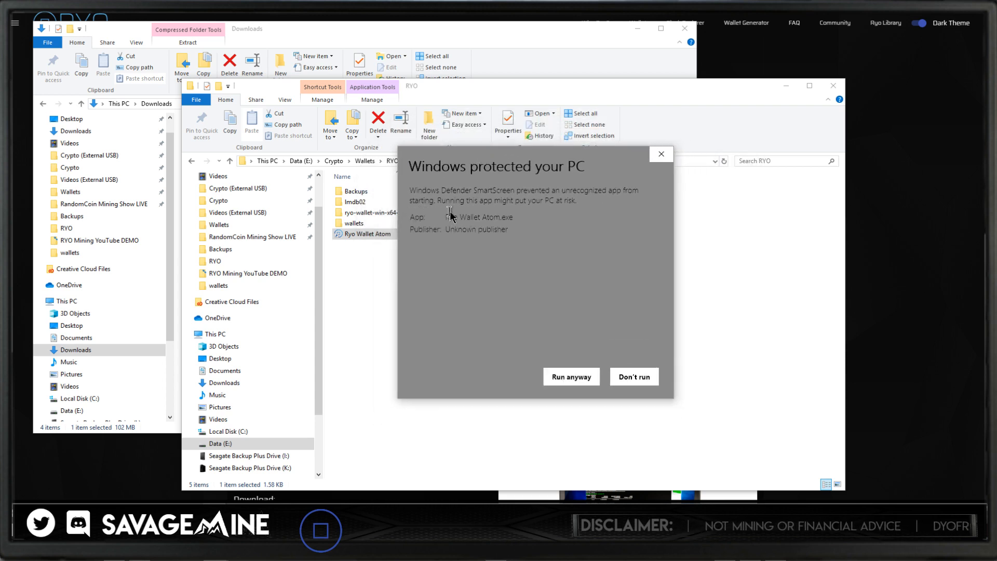
pyautogui.click(571, 377)
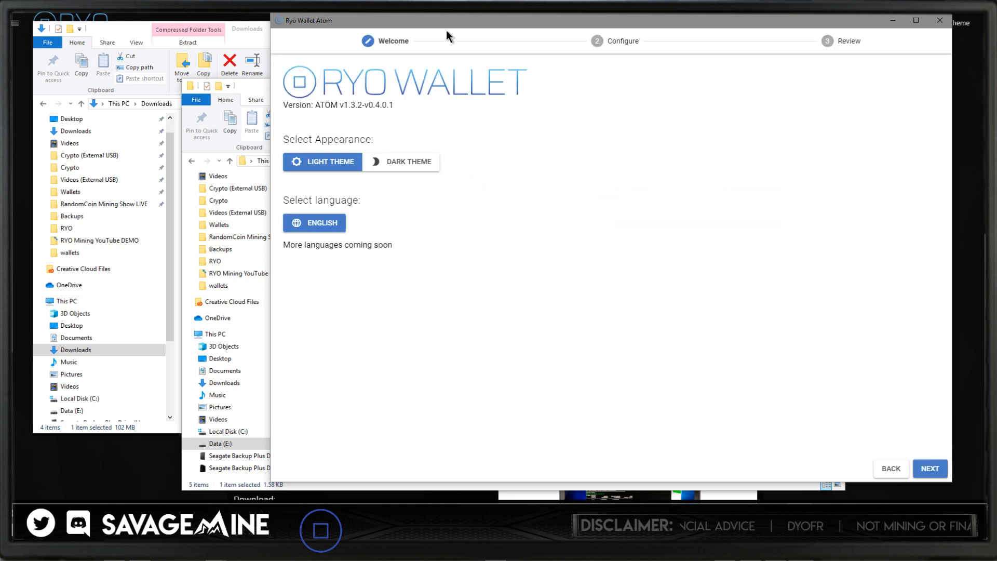
# Compare the light and dark appearances, choose Dark Theme and continue to the Configure stage of the wallet setup.
pyautogui.moveTo(448, 20); pyautogui.dragTo(328, 32)
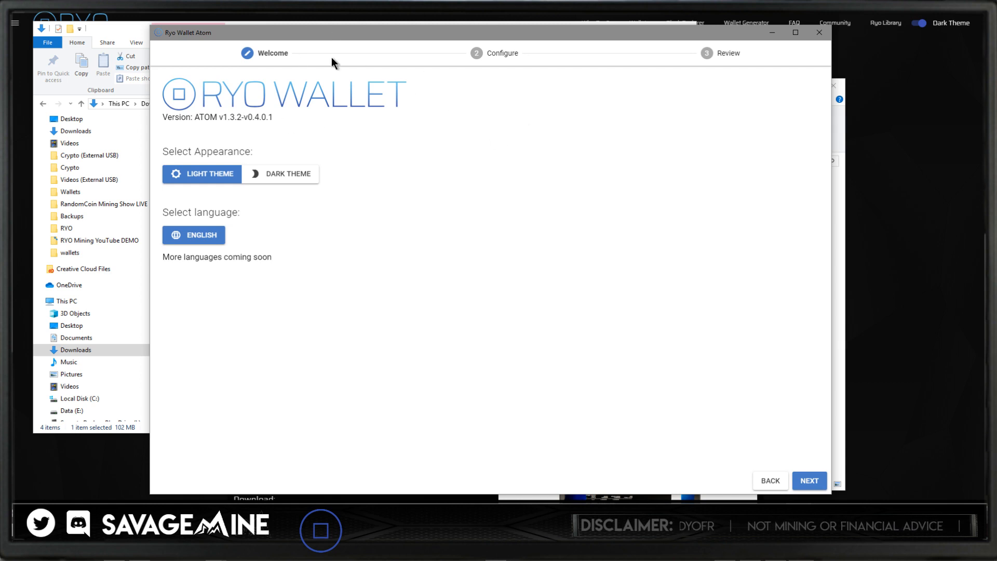
pyautogui.click(281, 180)
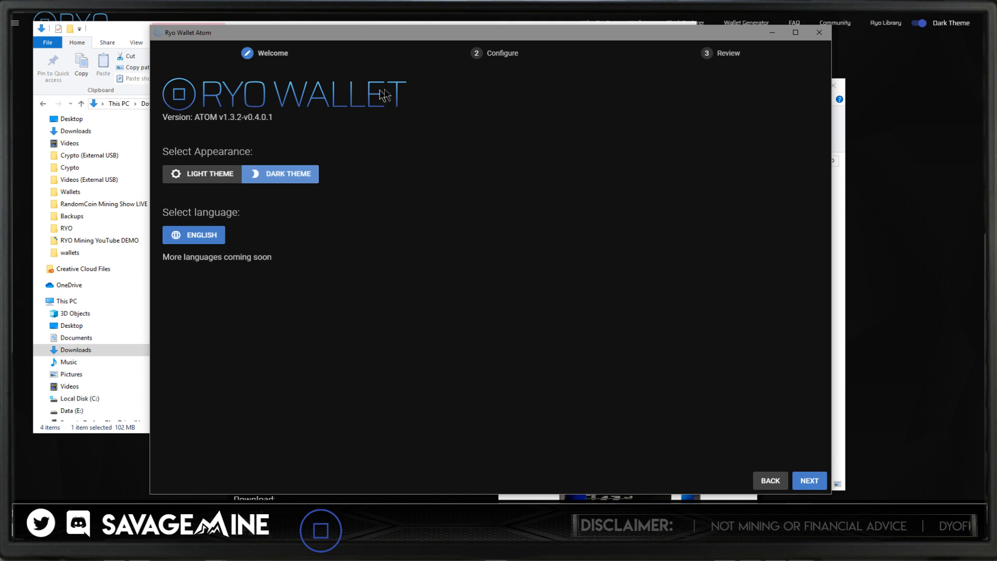
pyautogui.click(206, 176)
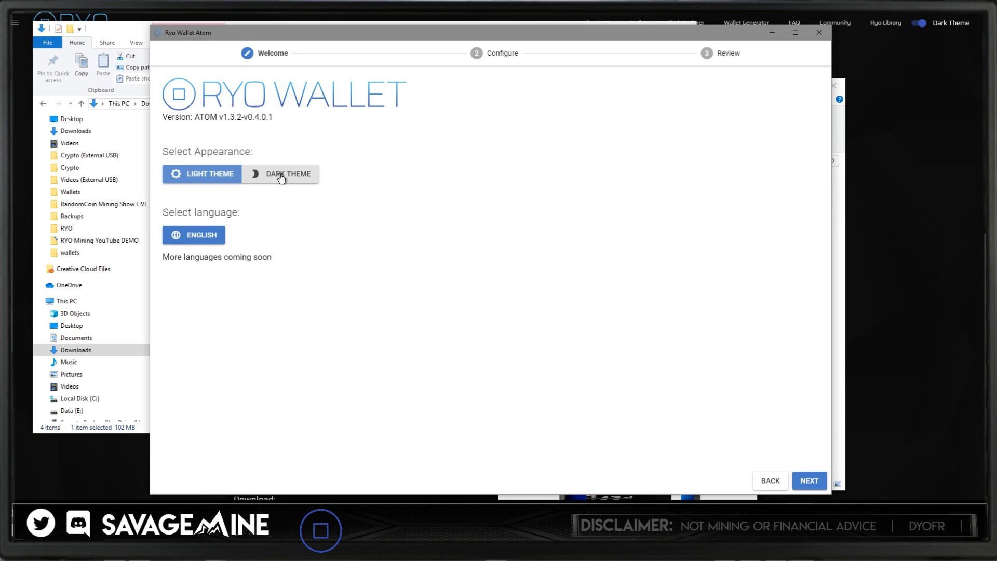
pyautogui.click(281, 178)
pyautogui.click(208, 174)
pyautogui.click(283, 180)
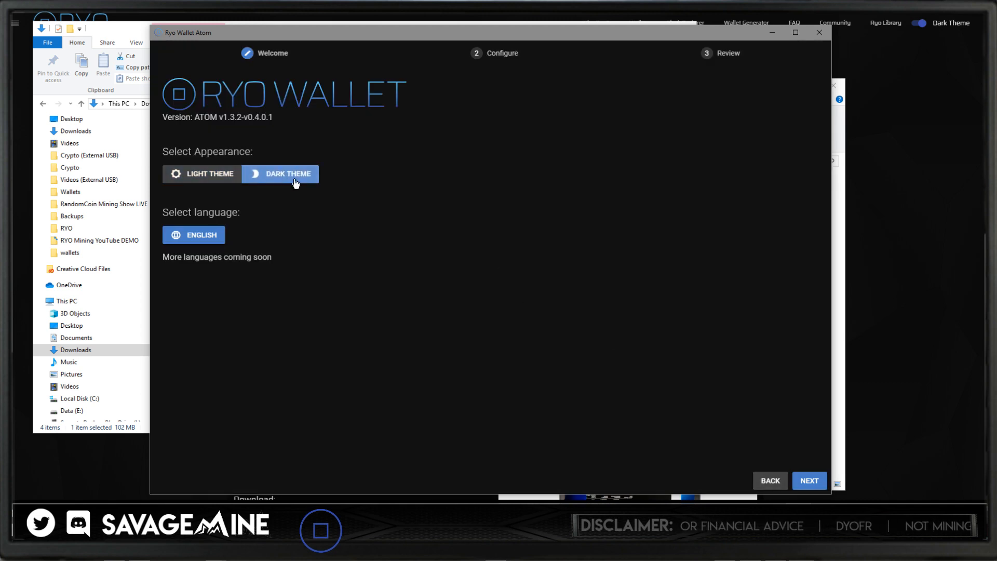
pyautogui.click(812, 482)
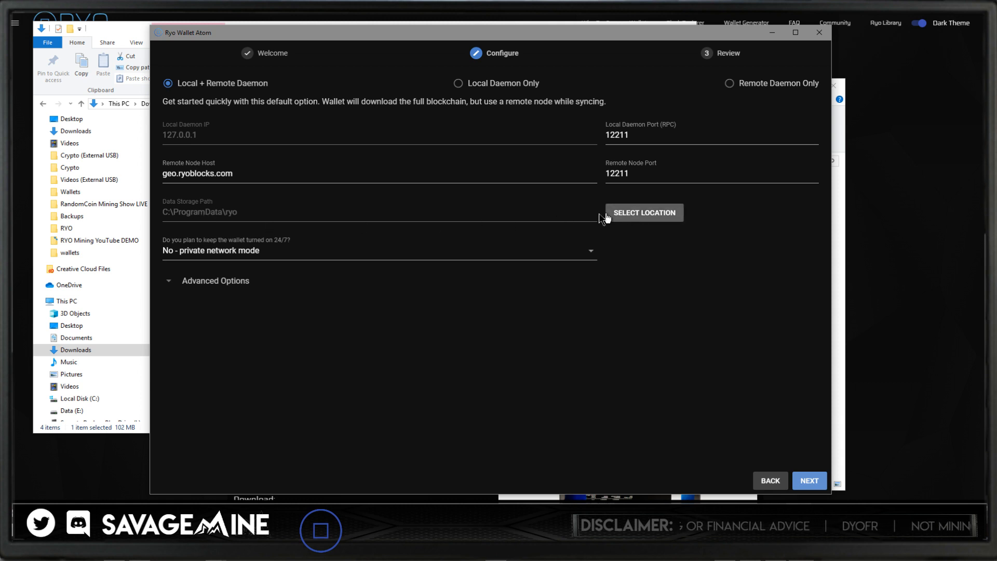
# Set the wallet's data storage path to E:\Crypto\Wallets\RYO.
pyautogui.moveTo(162, 216); pyautogui.dragTo(241, 221)
pyautogui.click(254, 221)
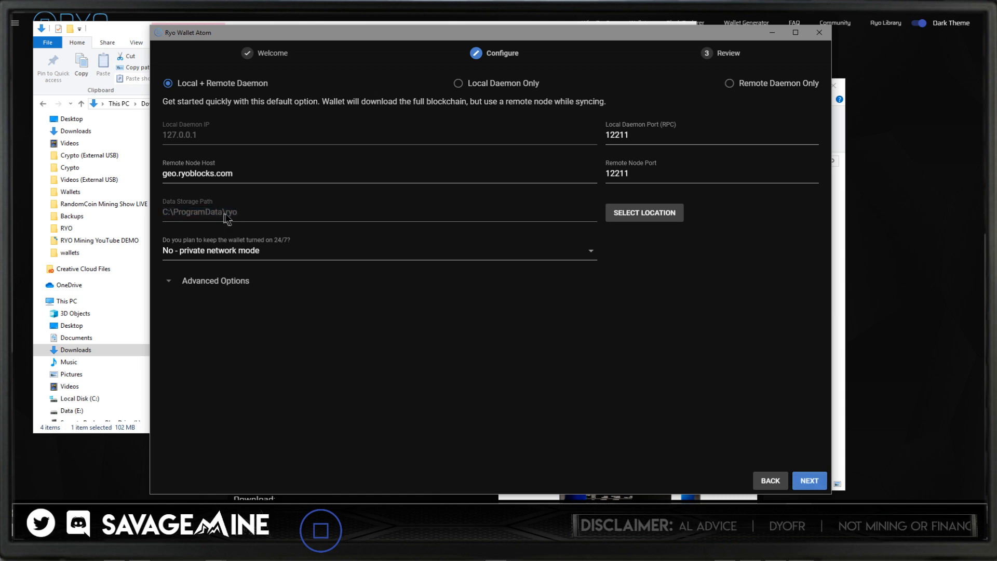
pyautogui.click(627, 218)
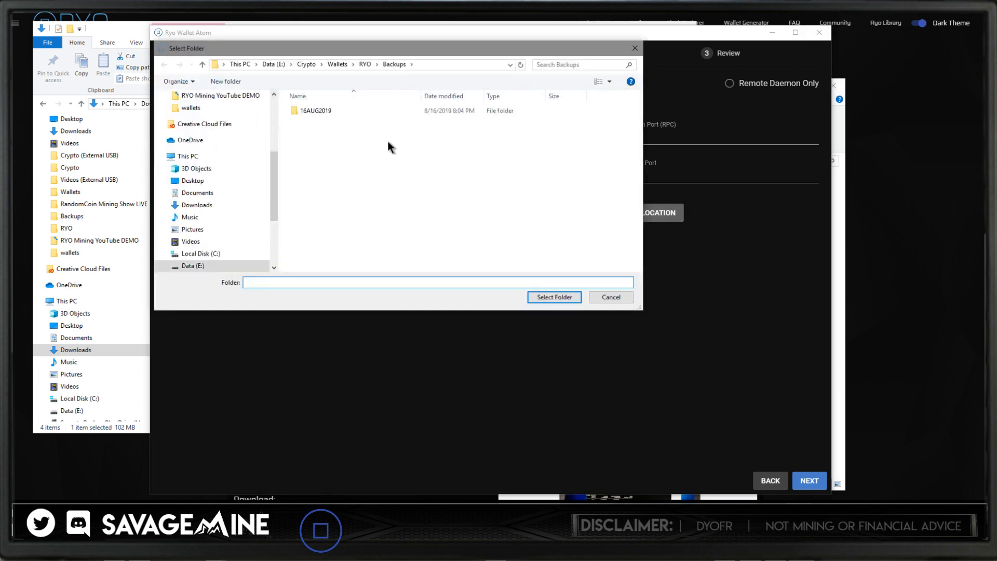
pyautogui.click(365, 65)
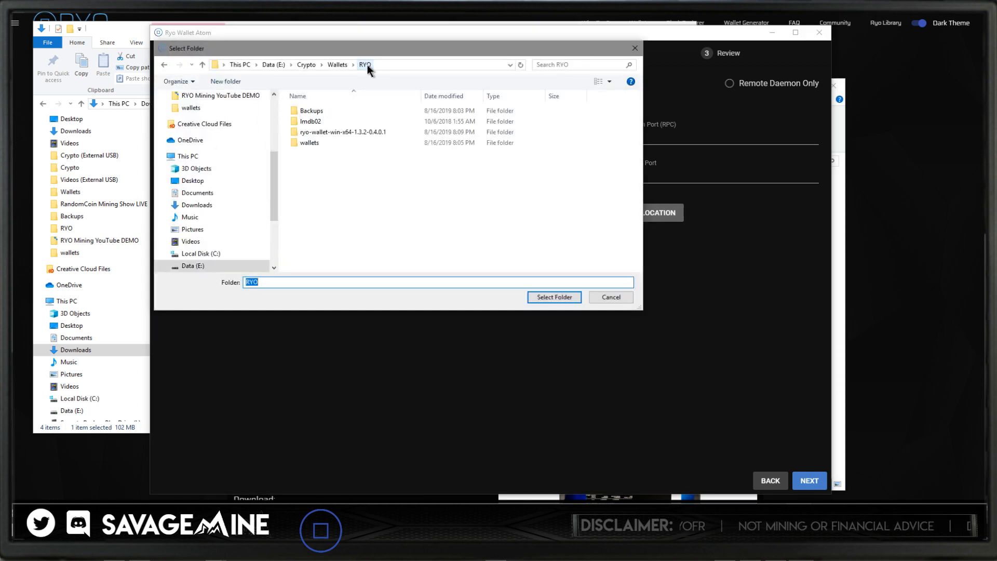
pyautogui.doubleClick(314, 123)
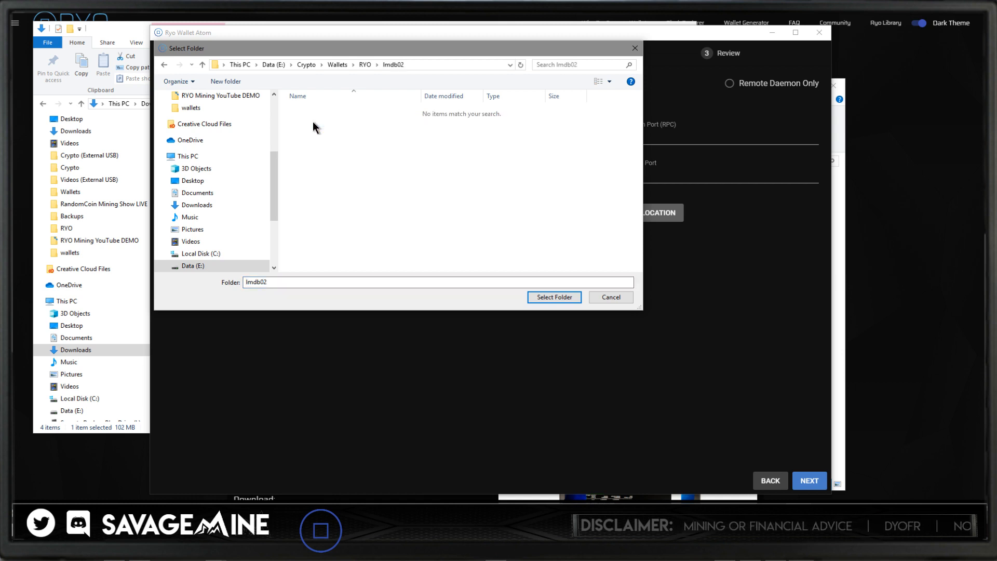
pyautogui.click(366, 65)
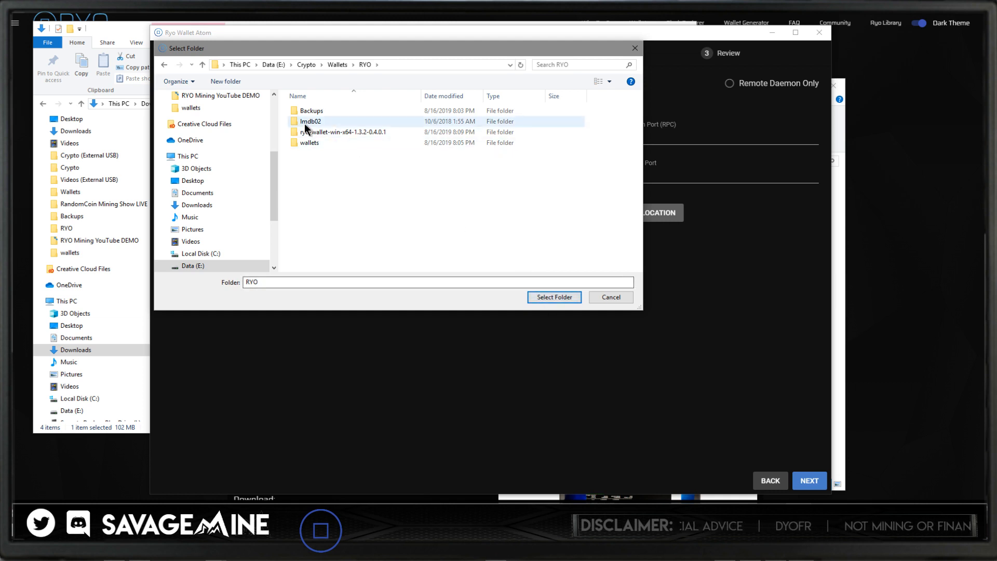
pyautogui.click(566, 298)
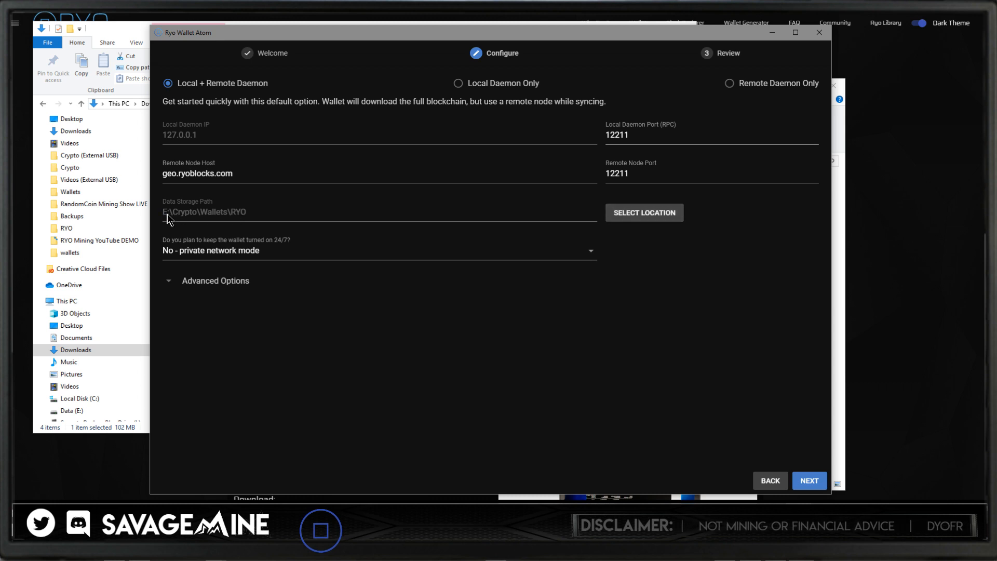
pyautogui.moveTo(164, 217); pyautogui.dragTo(249, 219)
pyautogui.click(253, 213)
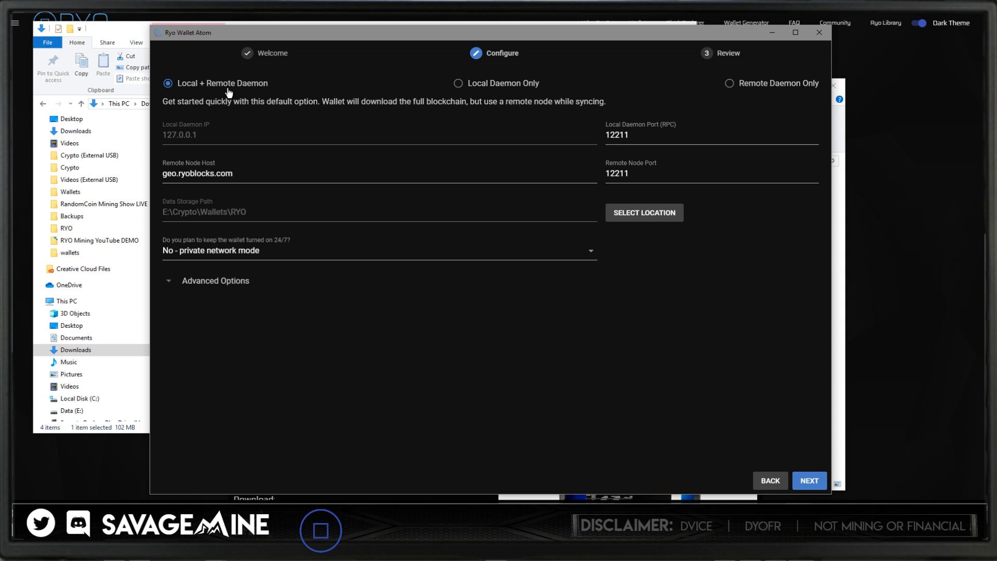
# Finish the wallet setup with Local + Remote Daemon and allow ryod.exe through the Windows firewall on private networks.
pyautogui.click(458, 85)
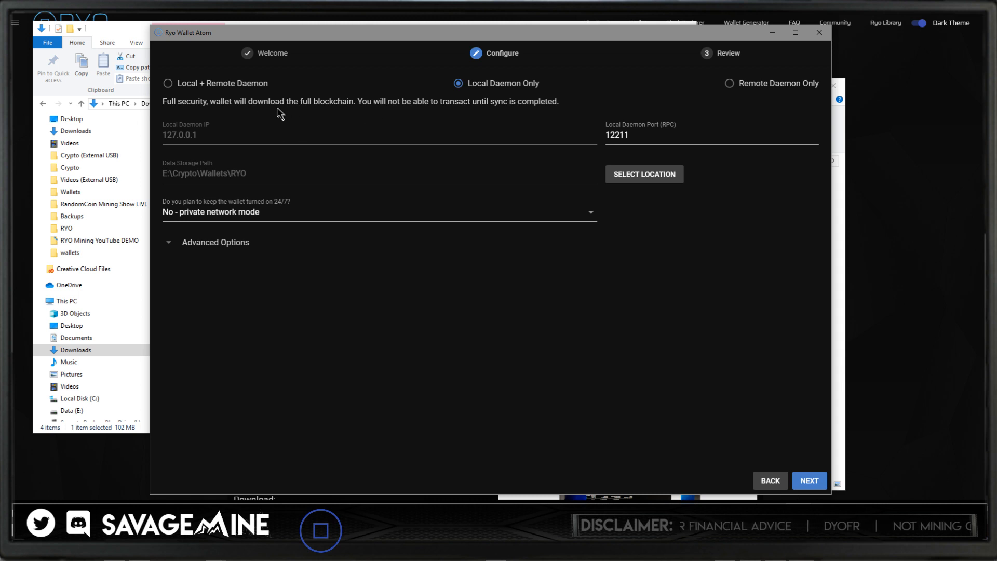
pyautogui.click(167, 84)
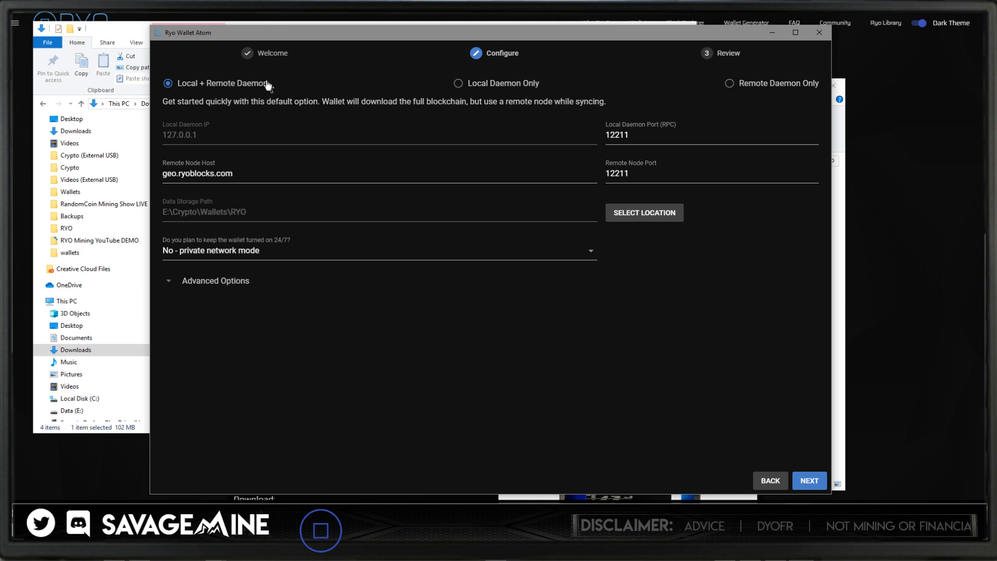
pyautogui.click(810, 481)
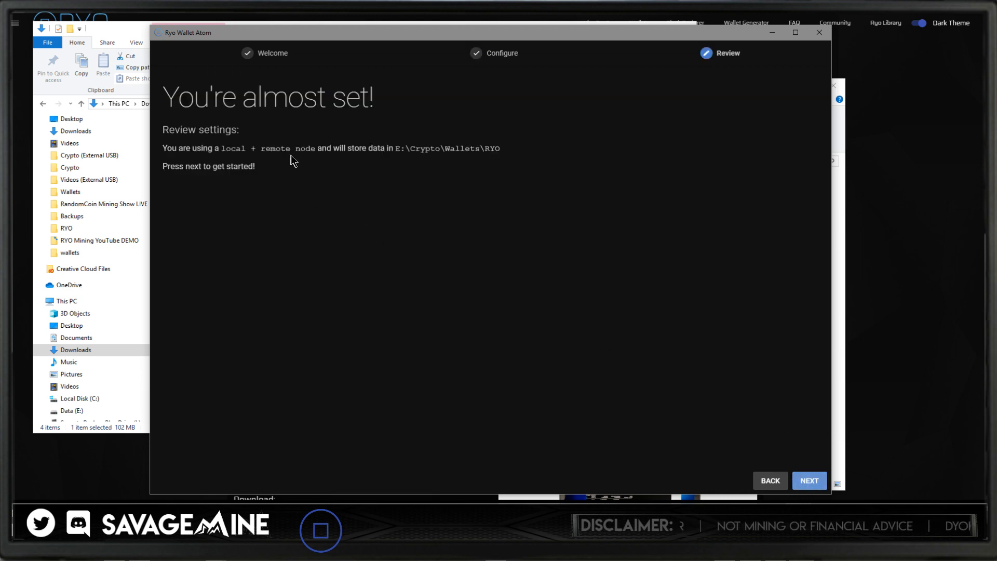
pyautogui.click(810, 482)
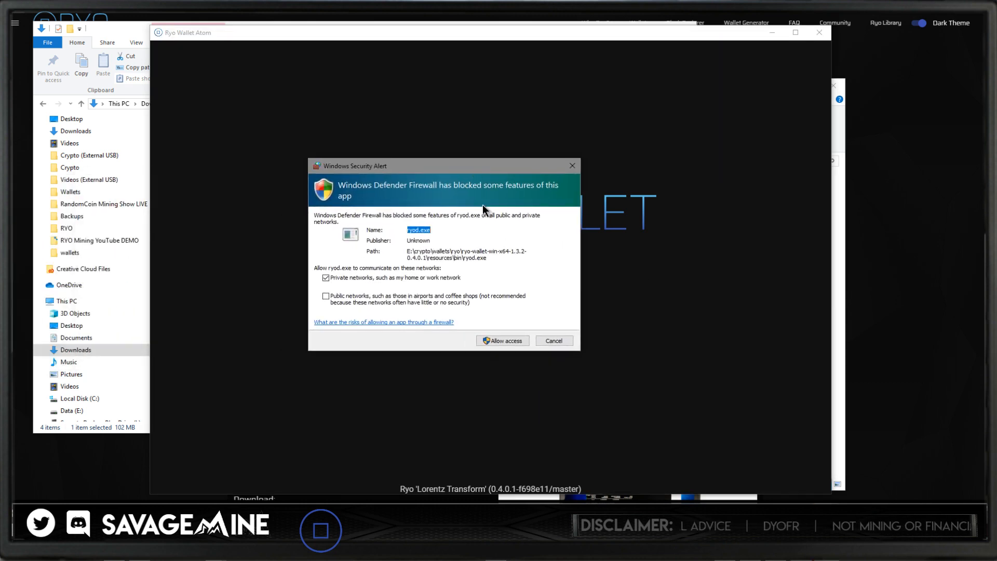
pyautogui.click(512, 342)
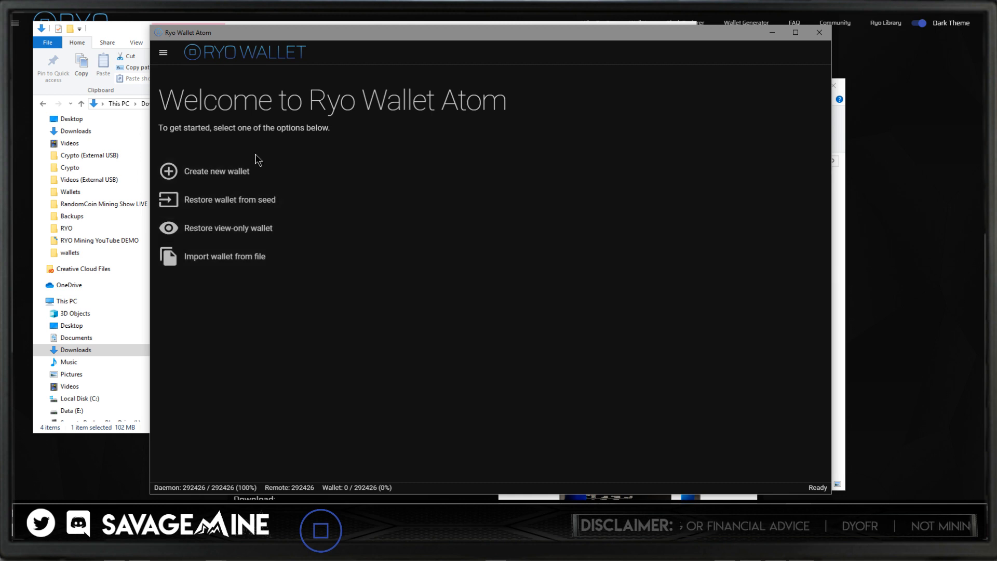
# Move the wallet window aside and open the Backups\16AUG2019 folder in the RYO folder window.
pyautogui.moveTo(304, 30); pyautogui.dragTo(356, 18)
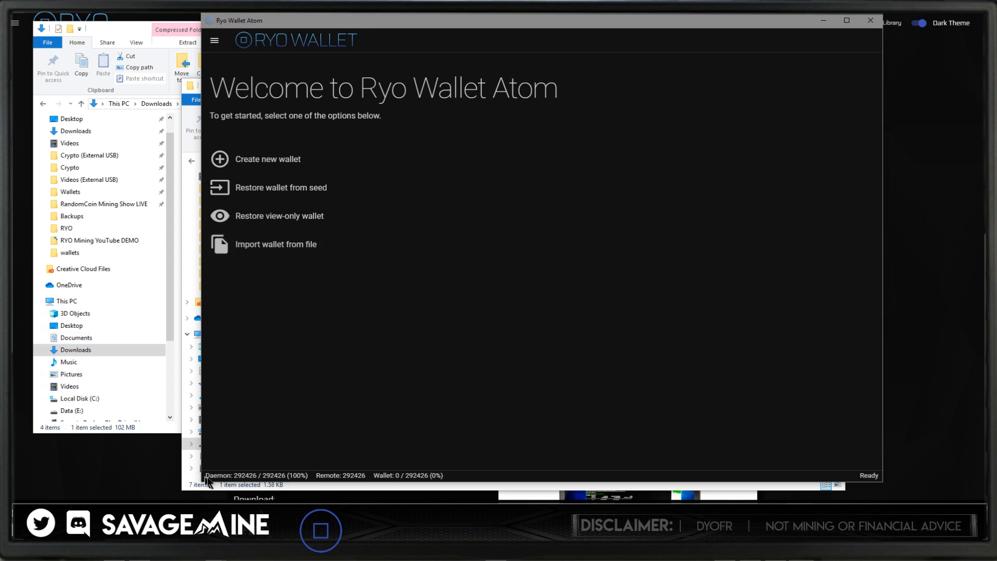
pyautogui.moveTo(327, 20); pyautogui.dragTo(428, 20)
pyautogui.click(272, 85)
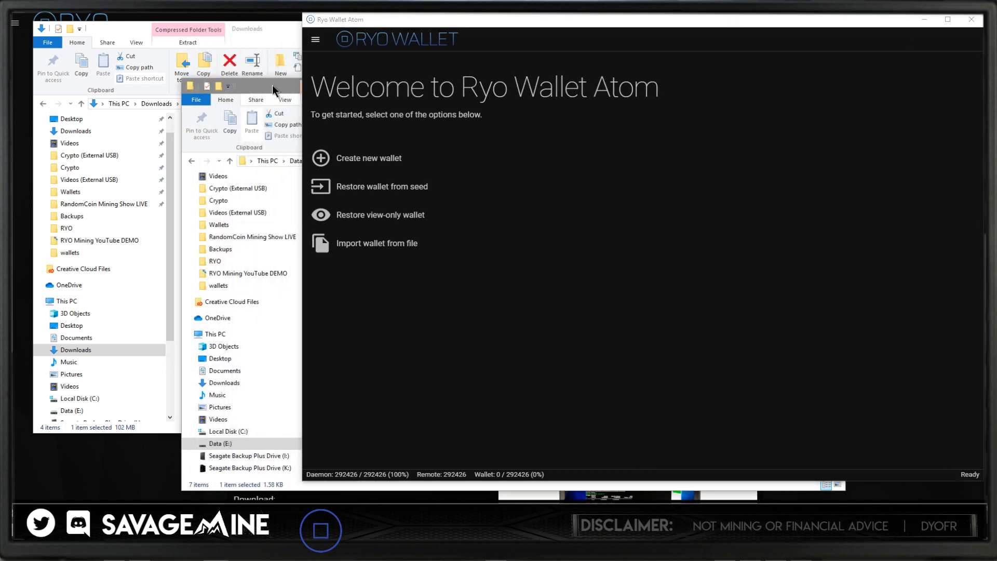
pyautogui.click(269, 85)
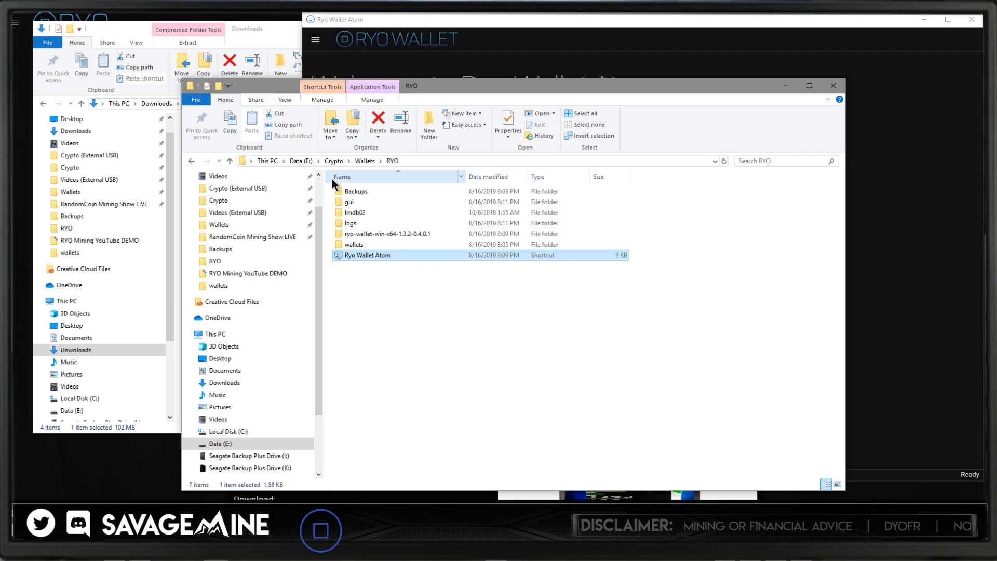
pyautogui.doubleClick(359, 192)
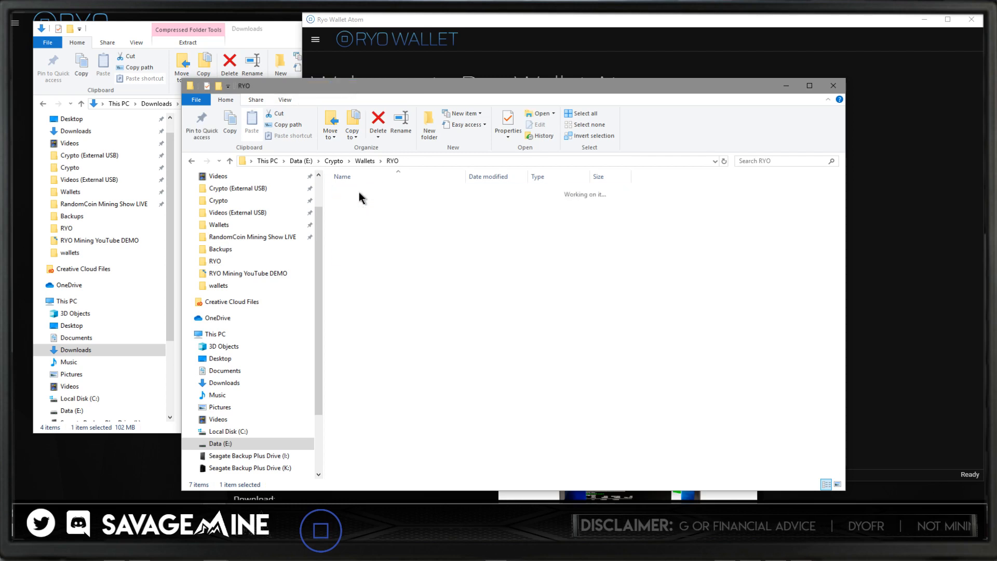
pyautogui.doubleClick(360, 194)
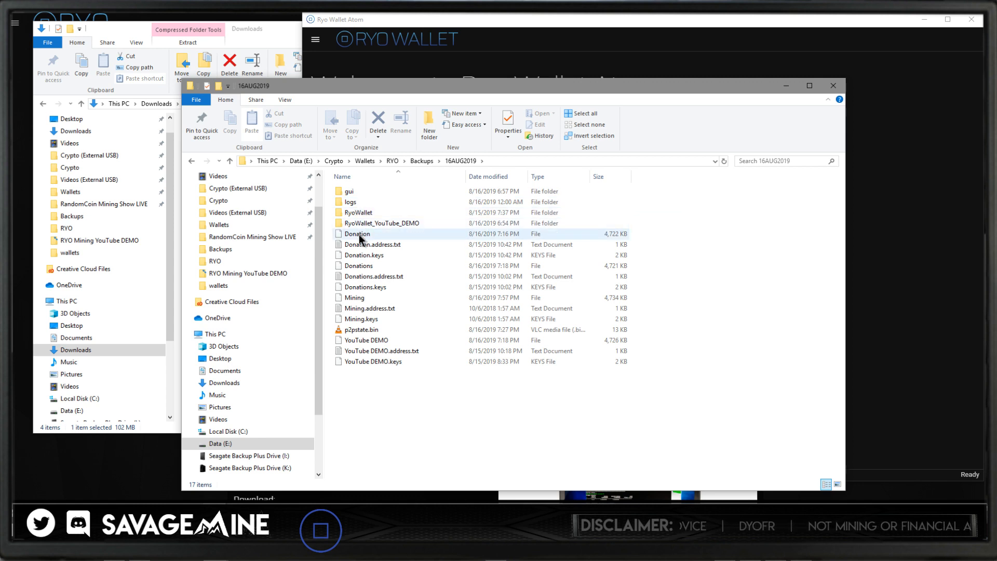
pyautogui.doubleClick(359, 212)
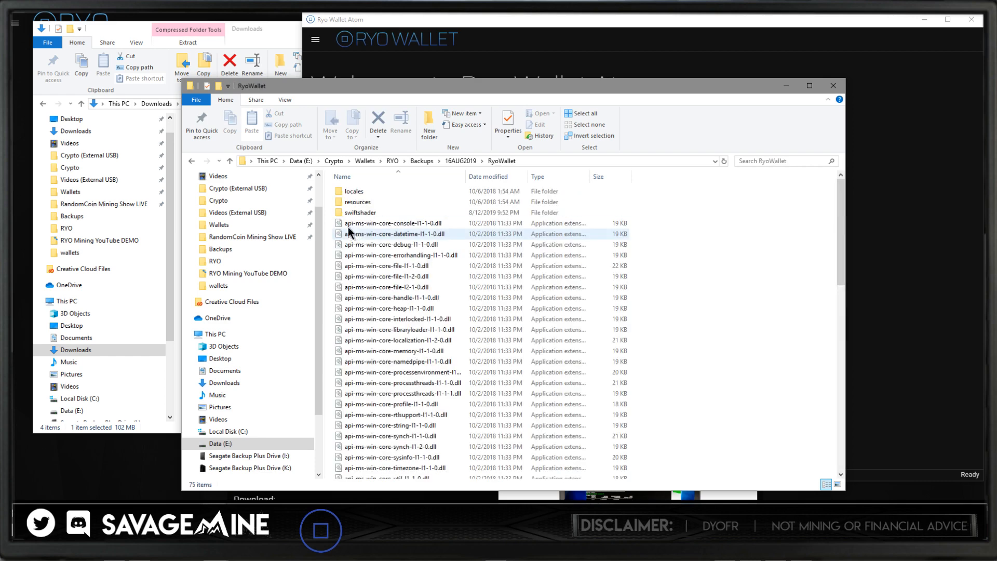
pyautogui.click(460, 161)
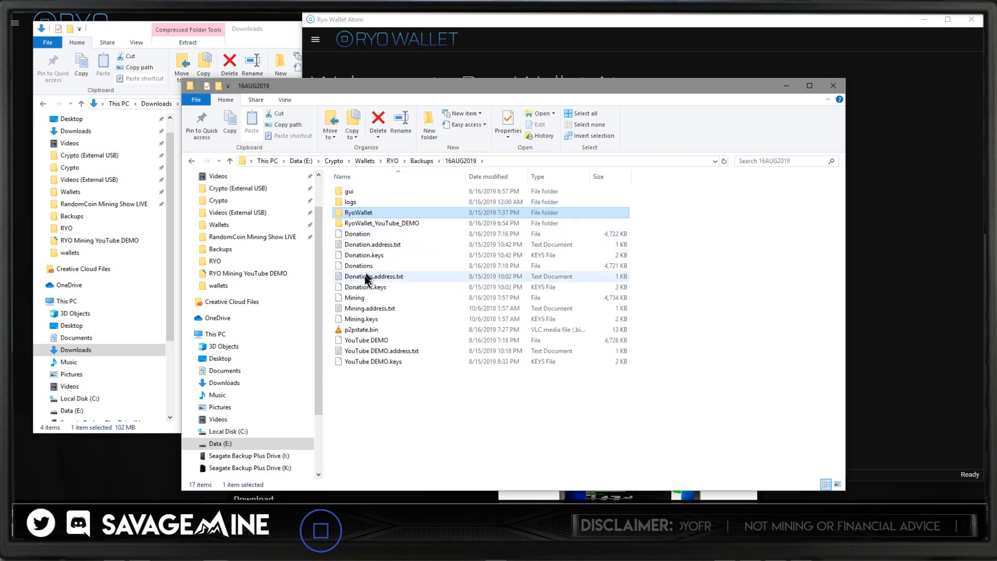
# Cut the Donation, Mining and YouTube DEMO wallet files, including their .address.txt and .keys files, from the 16AUG2019 backup.
pyautogui.click(367, 361)
pyautogui.keyDown('ctrl'); pyautogui.click(369, 352); pyautogui.keyUp('ctrl')
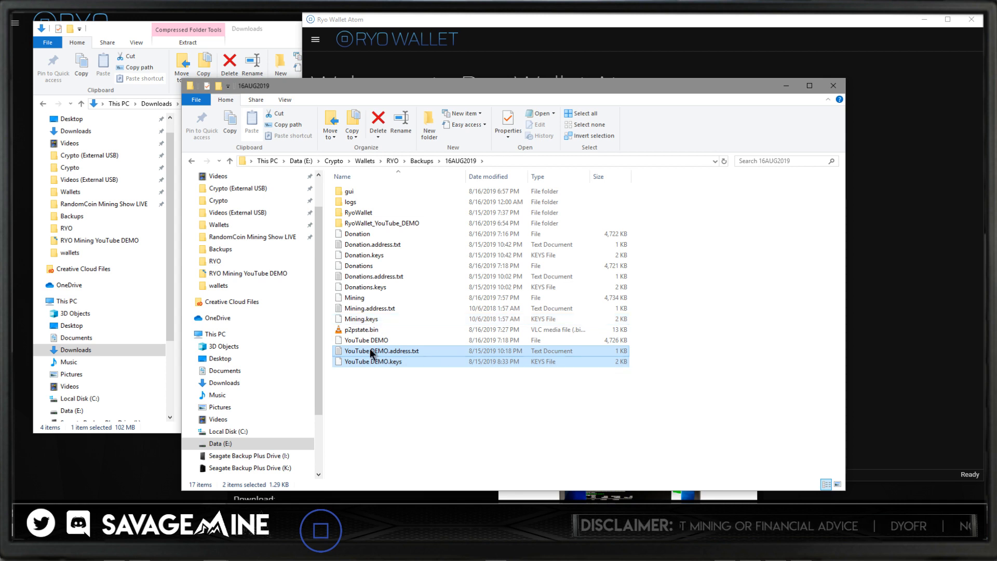
pyautogui.keyDown('ctrl'); pyautogui.click(363, 341); pyautogui.keyUp('ctrl')
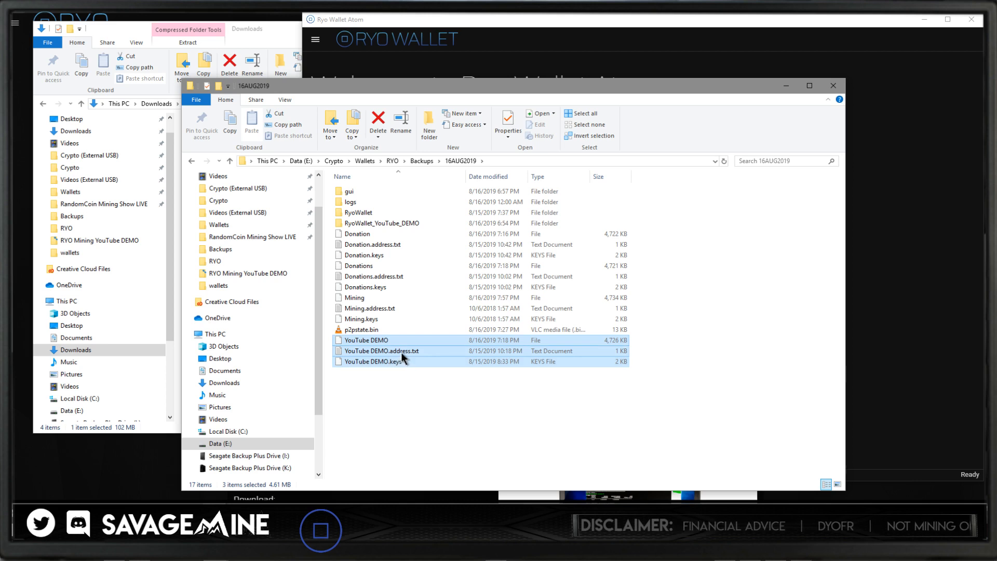
pyautogui.keyDown('ctrl'); pyautogui.click(372, 319); pyautogui.keyUp('ctrl')
pyautogui.keyDown('ctrl'); pyautogui.click(370, 308); pyautogui.keyUp('ctrl')
pyautogui.keyDown('ctrl'); pyautogui.click(356, 299); pyautogui.keyUp('ctrl')
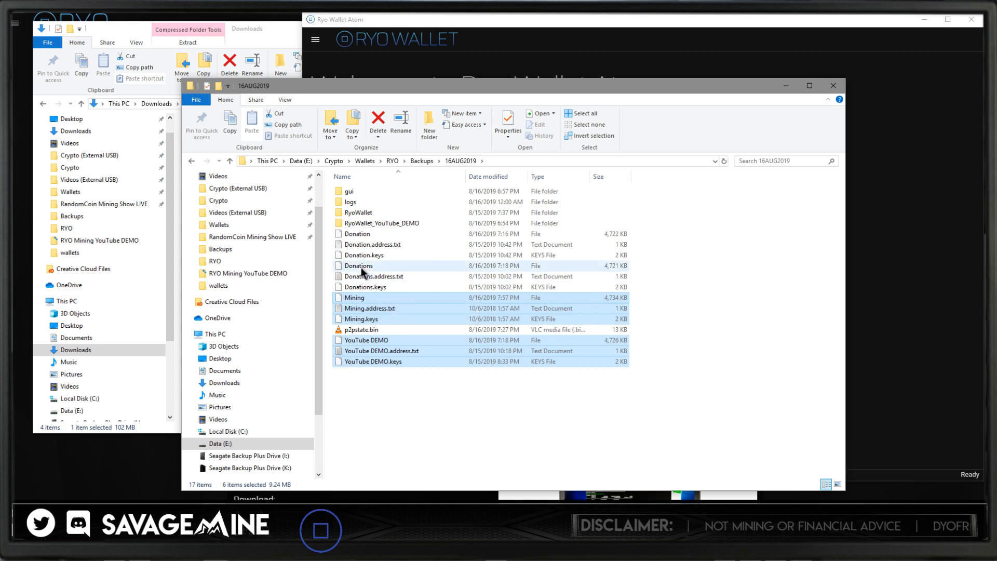
pyautogui.keyDown('ctrl'); pyautogui.click(363, 234); pyautogui.keyUp('ctrl')
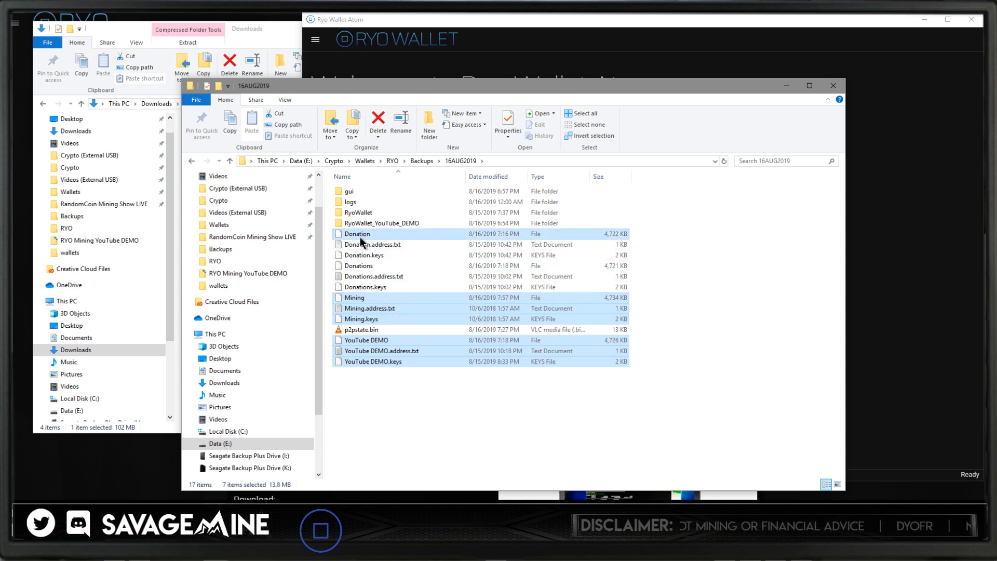
pyautogui.keyDown('ctrl'); pyautogui.click(361, 245); pyautogui.keyUp('ctrl')
pyautogui.keyDown('ctrl'); pyautogui.click(361, 254); pyautogui.keyUp('ctrl')
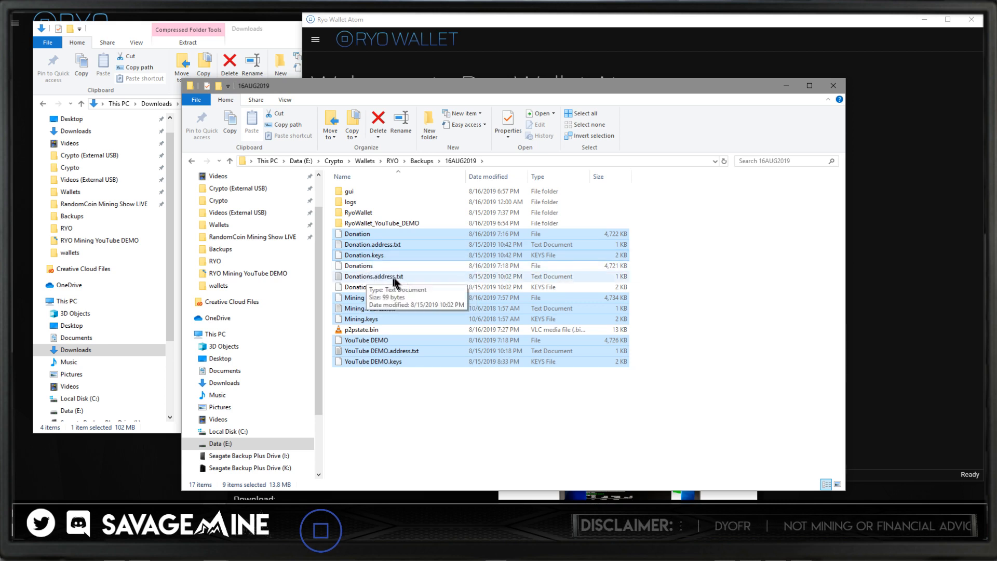
pyautogui.rightClick(374, 246)
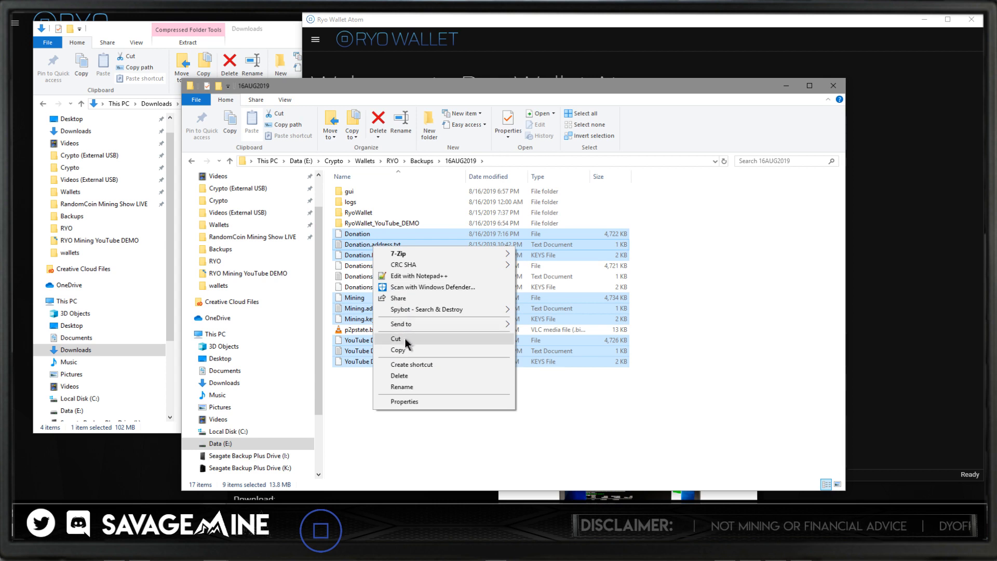
pyautogui.click(404, 338)
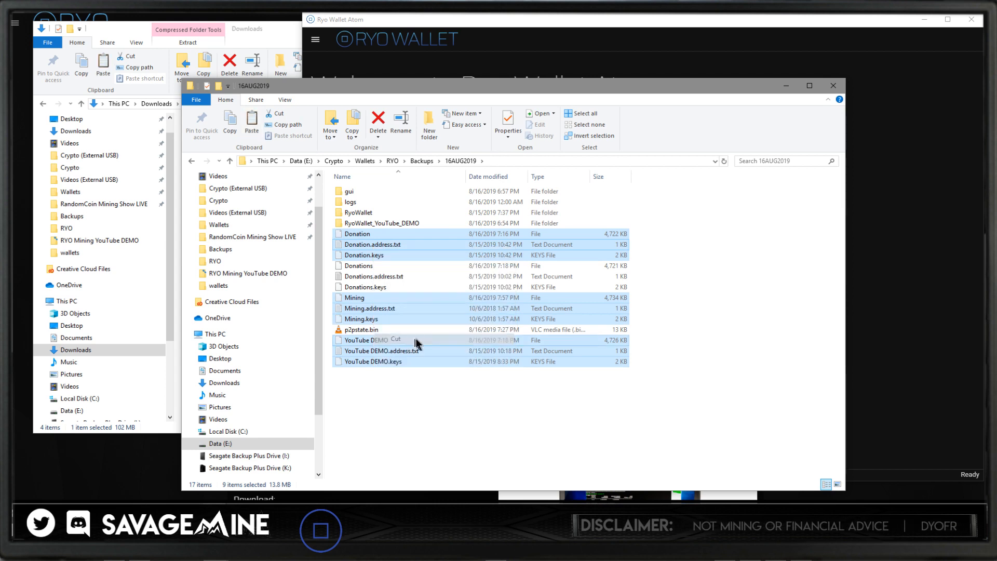
# Paste the cut wallet files into the wallets folder inside E:\Crypto\Wallets\RYO.
pyautogui.click(418, 161)
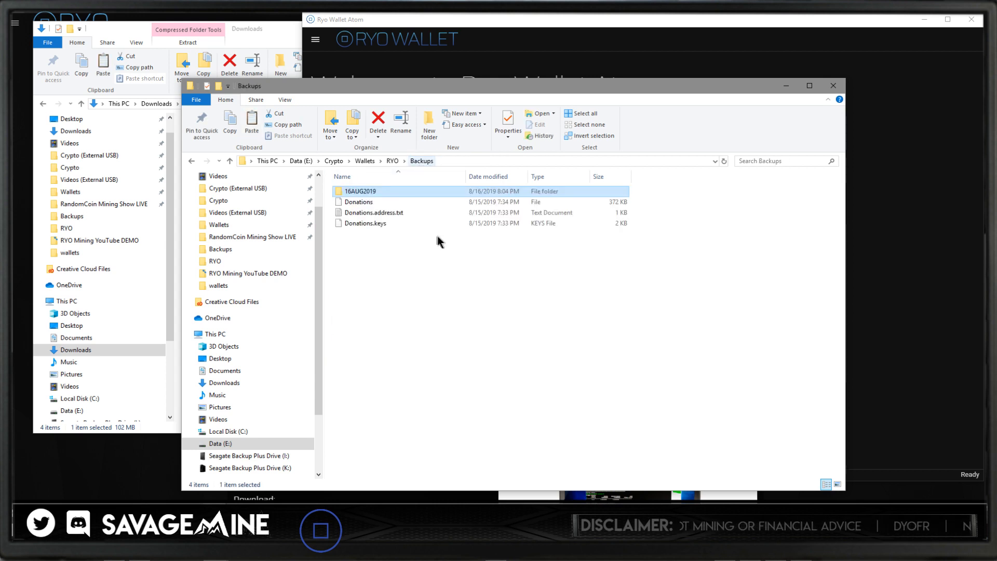
pyautogui.click(392, 161)
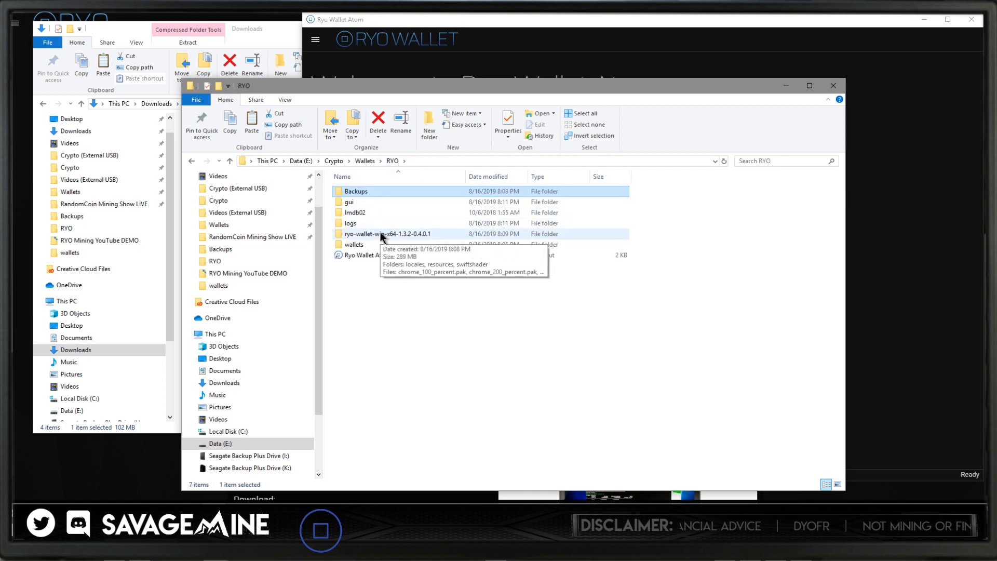
pyautogui.doubleClick(355, 244)
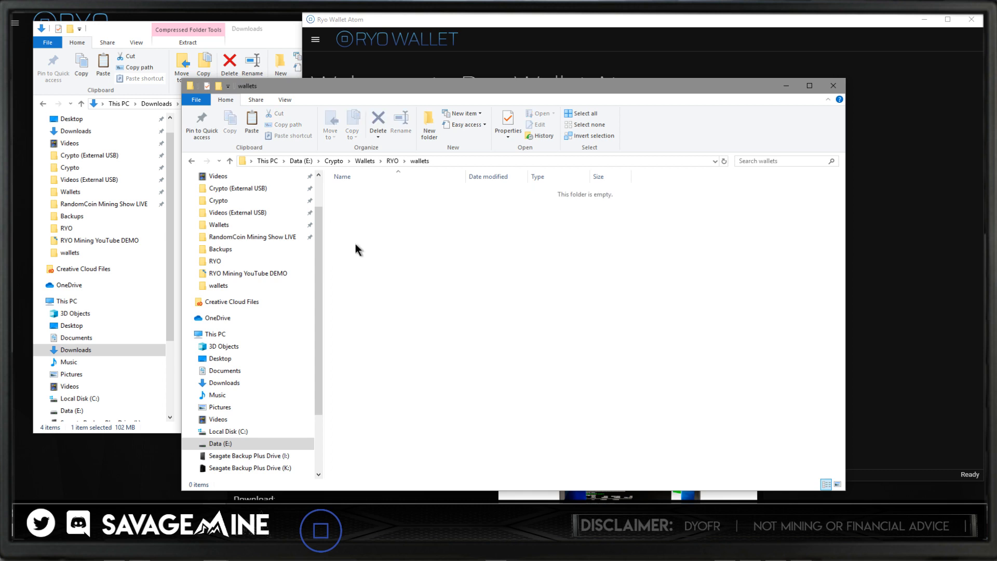
pyautogui.rightClick(363, 228)
pyautogui.click(388, 299)
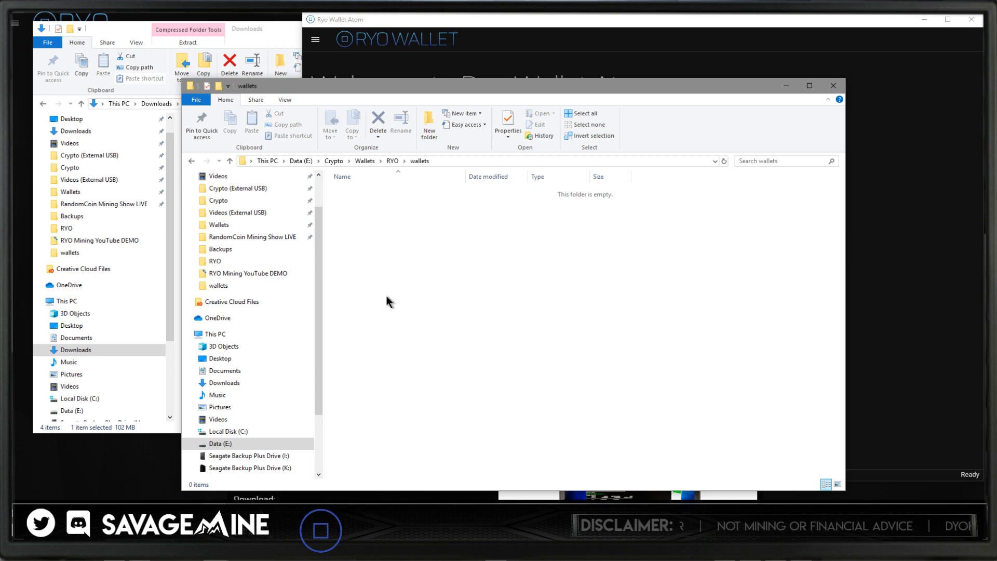
pyautogui.click(393, 322)
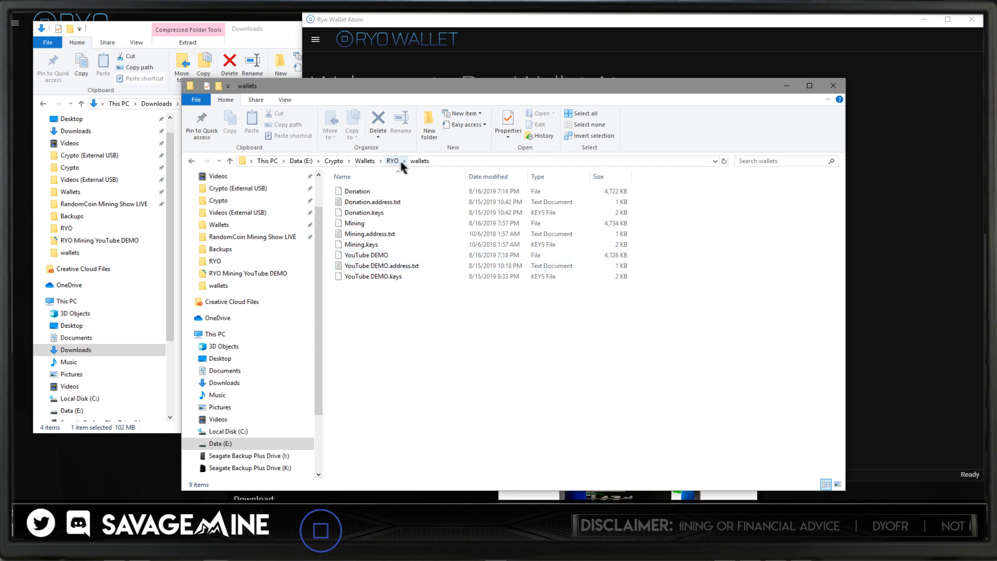
# Return to Ryo Wallet Atom, start importing a wallet from file and name the new wallet Mining.
pyautogui.click(521, 20)
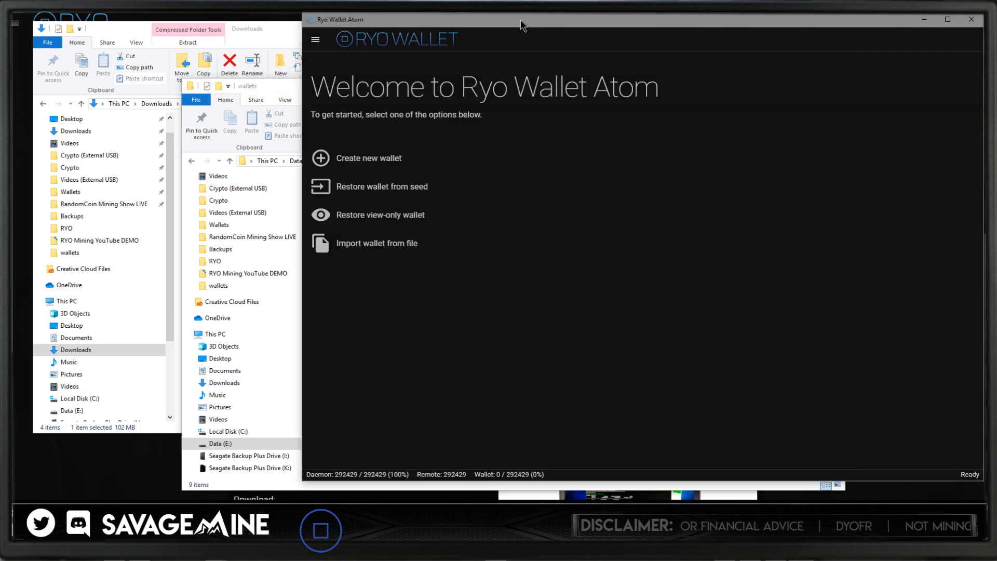
pyautogui.moveTo(521, 21); pyautogui.dragTo(379, 30)
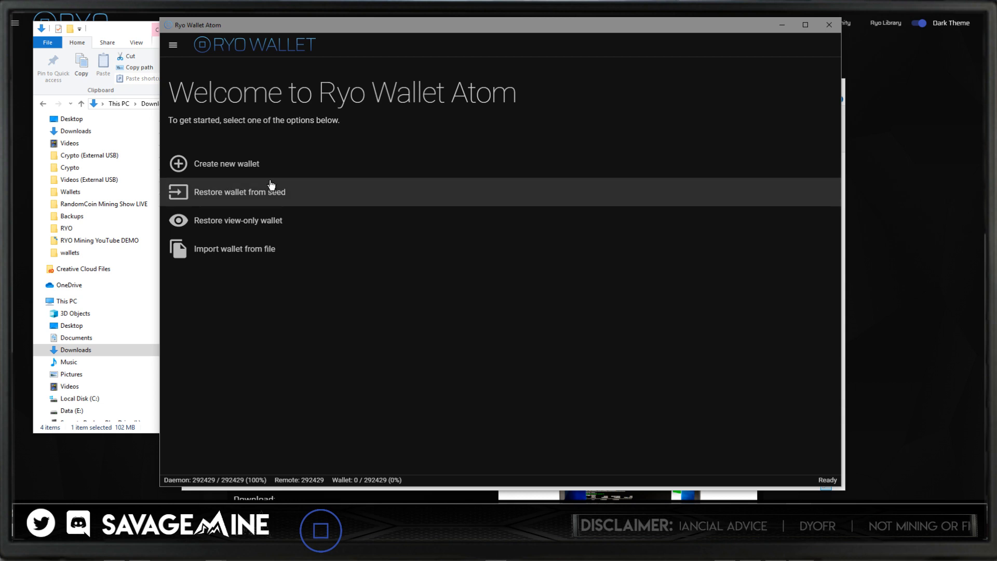
pyautogui.click(258, 250)
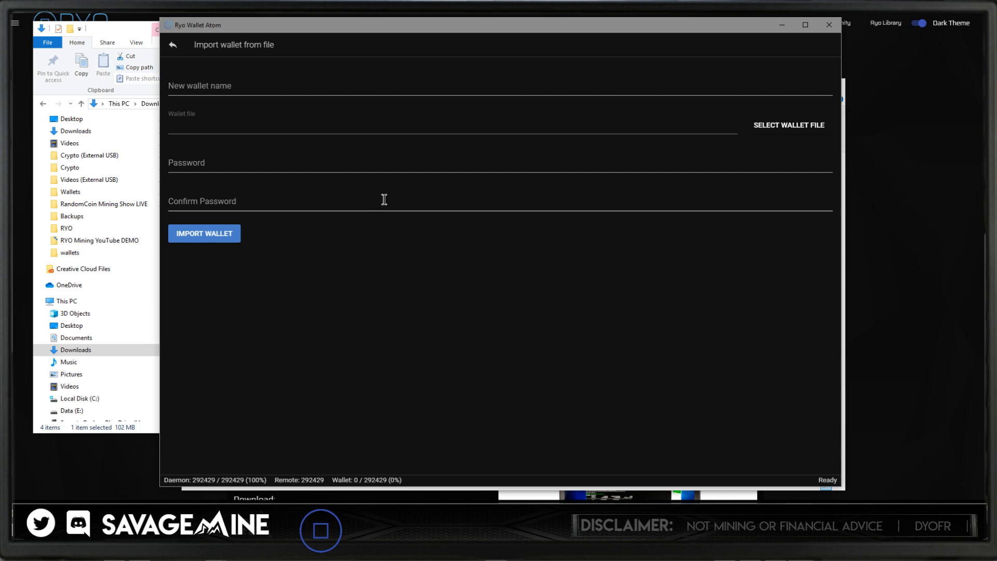
pyautogui.click(312, 102)
pyautogui.click(215, 86)
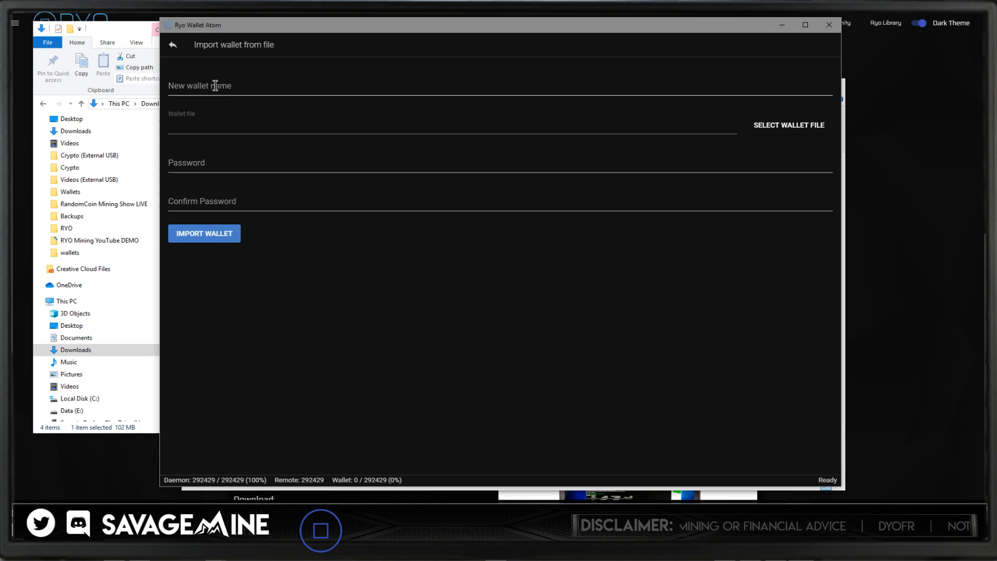
pyautogui.write('Mining')
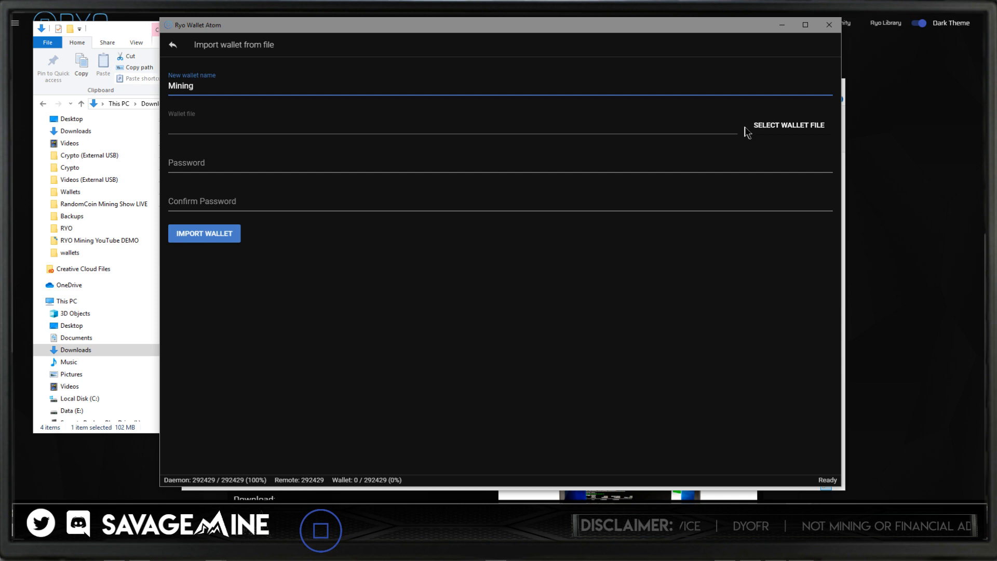
# Choose E:\Crypto\Wallets\RYO\wallets\Mining as the wallet file to import.
pyautogui.click(772, 128)
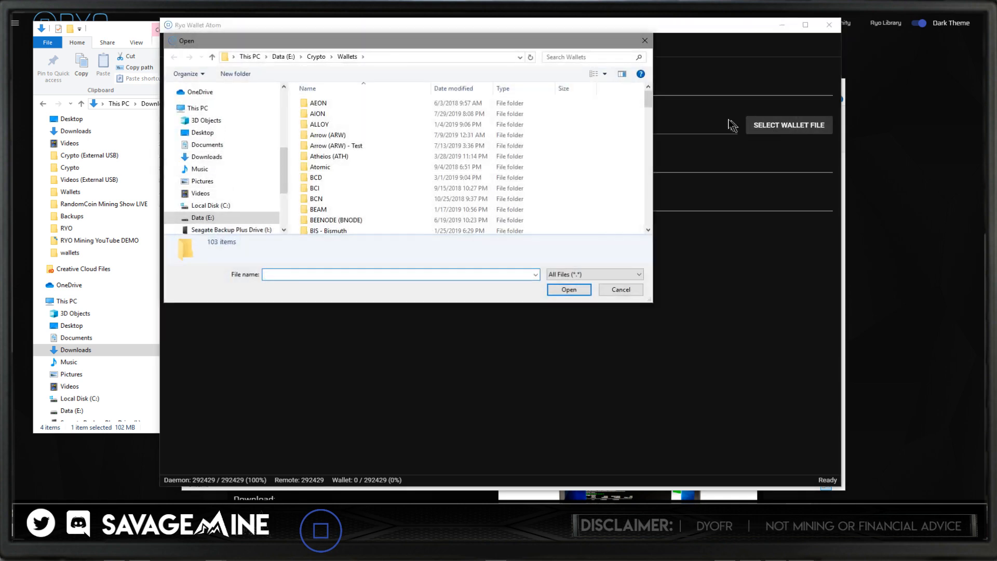
pyautogui.scroll(-1, 343, 164)
pyautogui.scroll(-13, 341, 161)
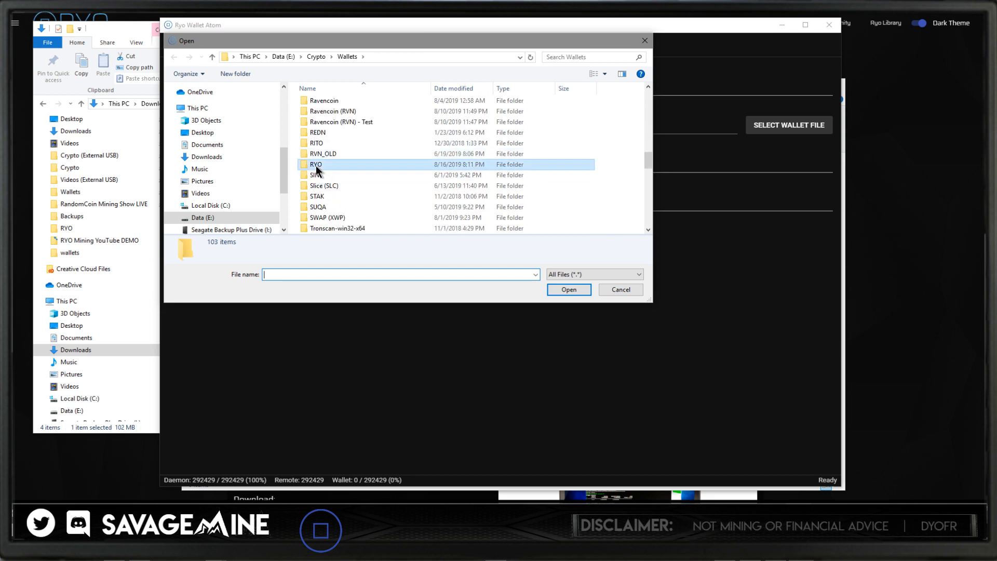
pyautogui.doubleClick(316, 164)
pyautogui.click(319, 157)
pyautogui.doubleClick(320, 156)
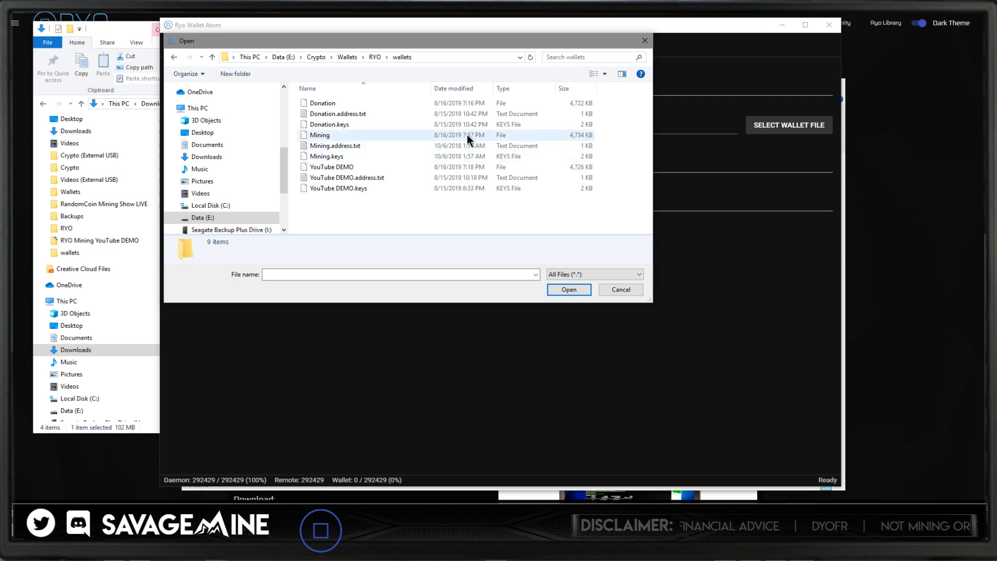
pyautogui.doubleClick(320, 135)
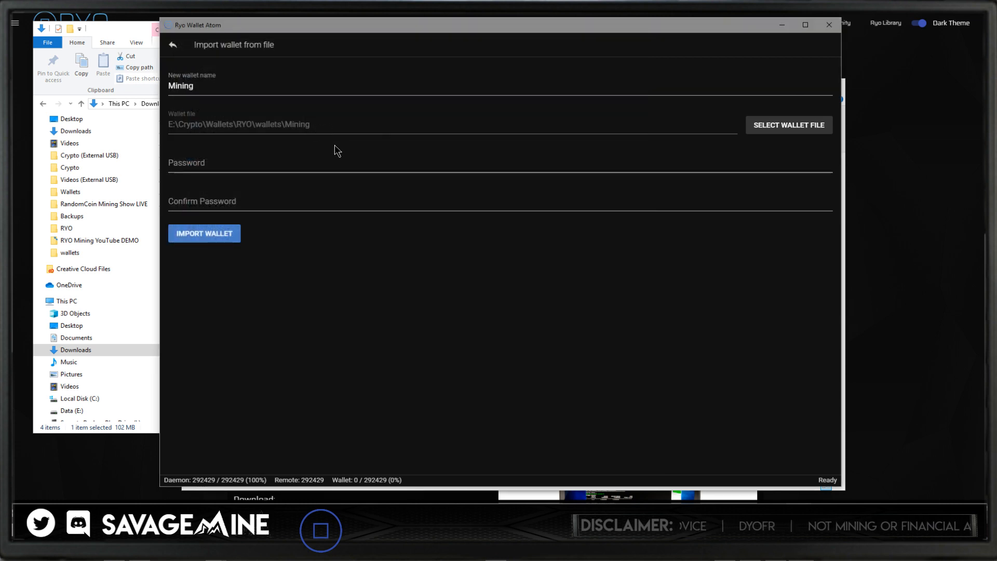
# Enter and confirm the wallet password out of view and try to import the Mining wallet.
pyautogui.click(206, 163)
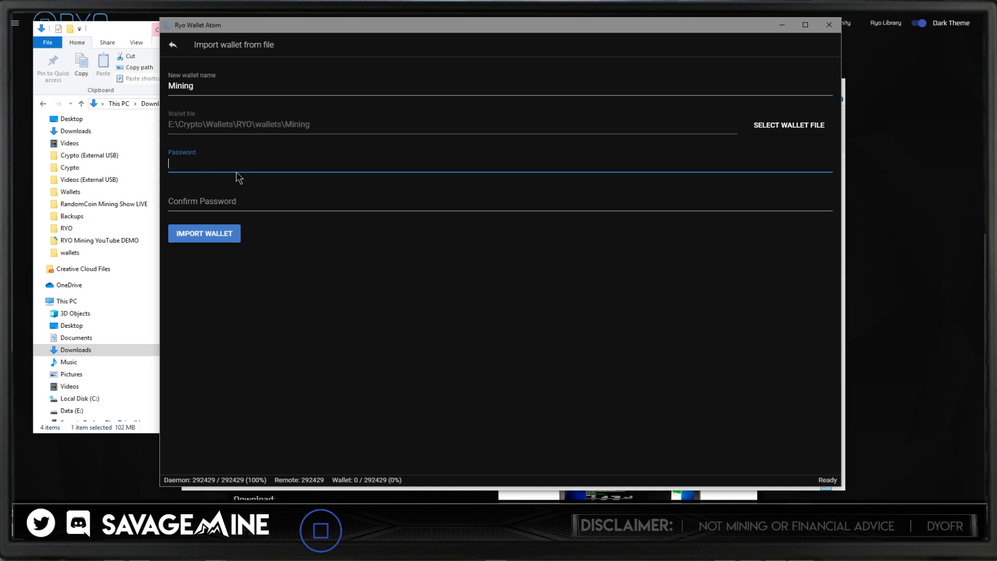
pyautogui.moveTo(340, 30); pyautogui.dragTo(11, 31)
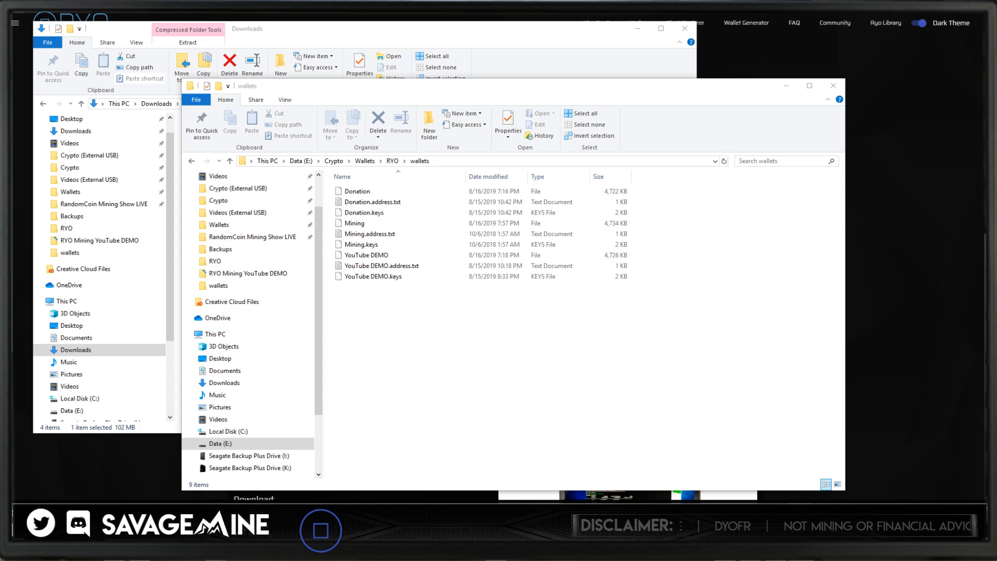
pyautogui.moveTo(0, 29); pyautogui.dragTo(0, 28)
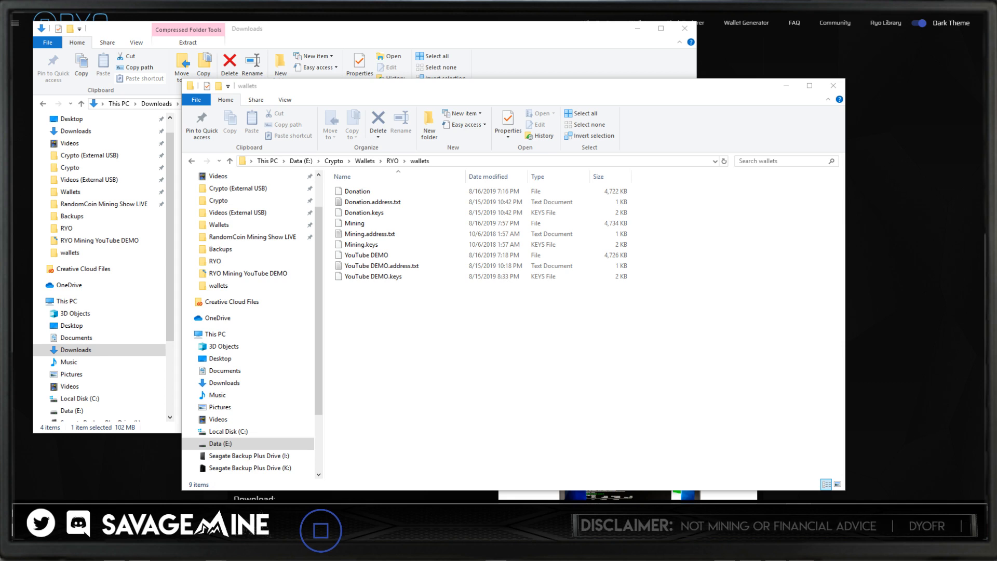
pyautogui.moveTo(0, 36); pyautogui.dragTo(236, 20)
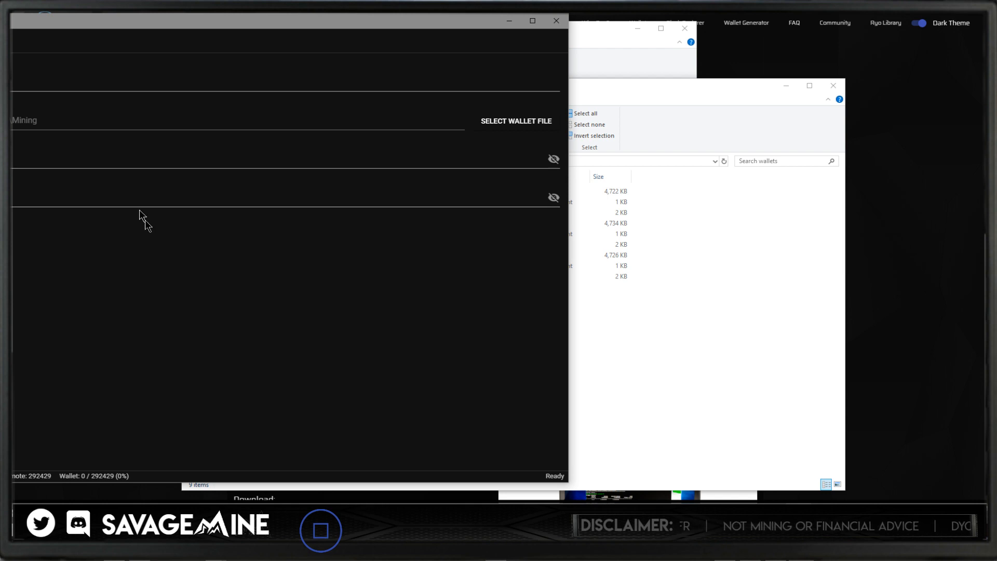
pyautogui.moveTo(98, 27); pyautogui.dragTo(0, 27)
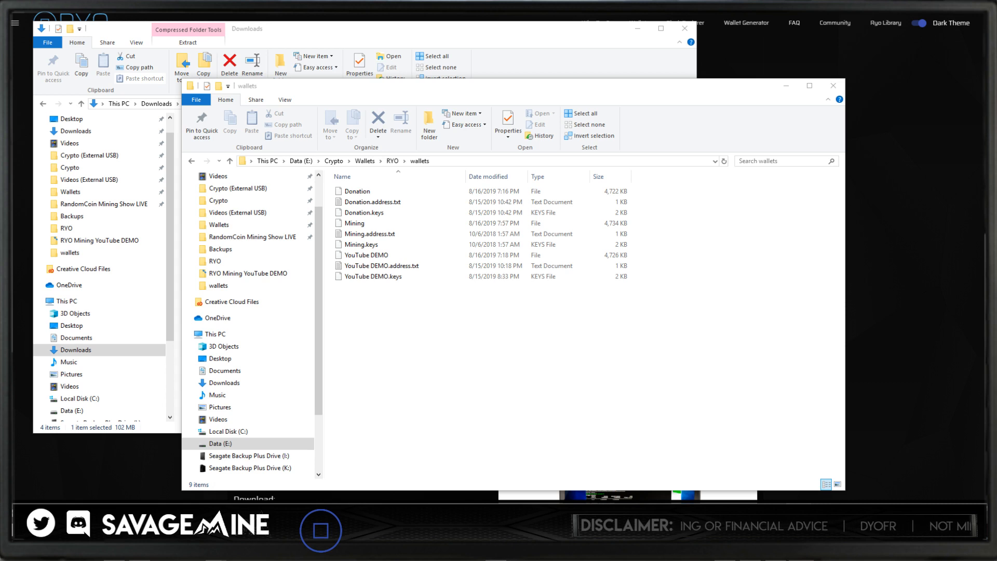
# Try to import E:\Crypto\Wallets\RYO\wallets\YouTube DEMO as a new wallet named YouTube DEMO, and return to the welcome screen.
pyautogui.moveTo(0, 49); pyautogui.dragTo(178, 13)
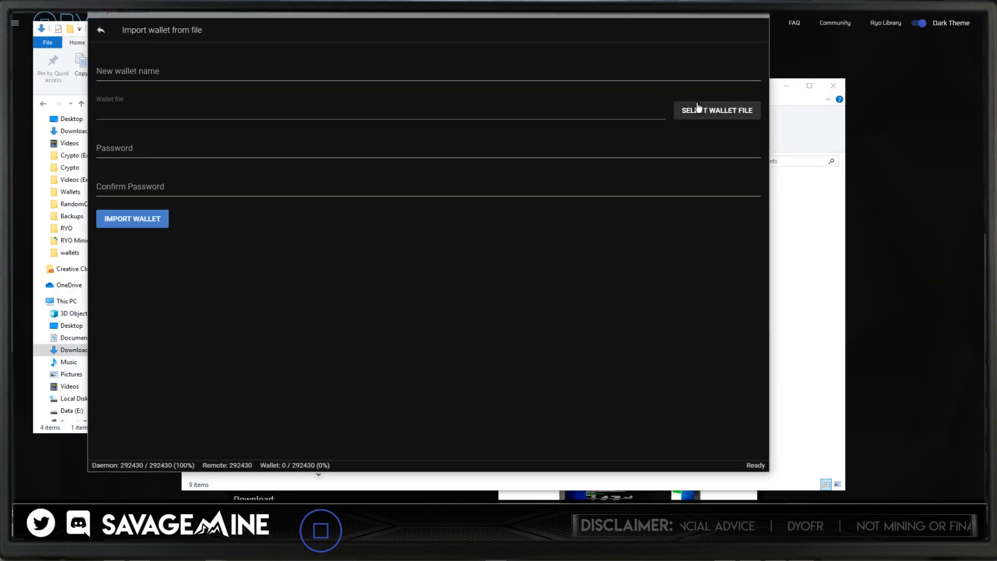
pyautogui.click(163, 69)
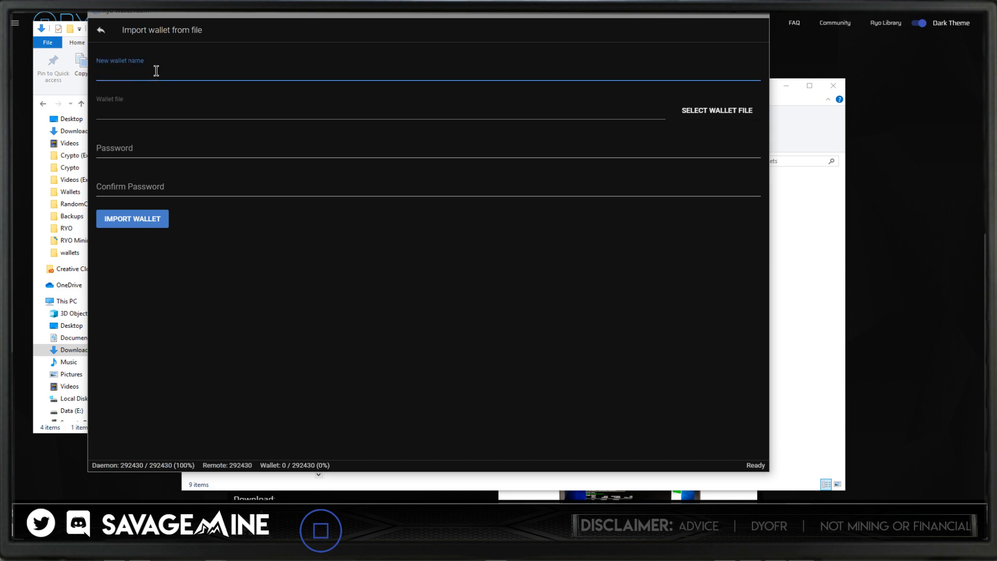
pyautogui.write('YouTube ')
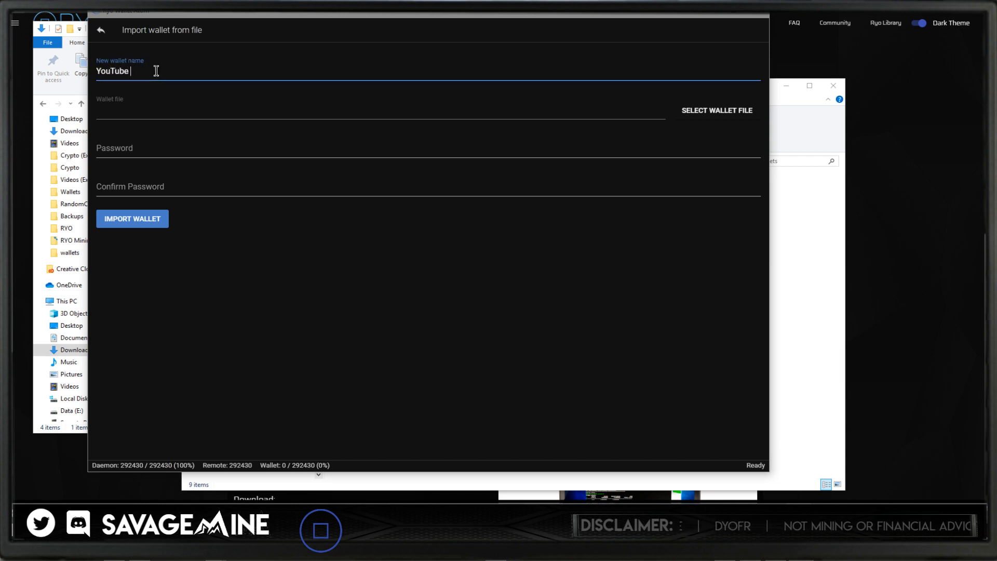
pyautogui.write('DEMO')
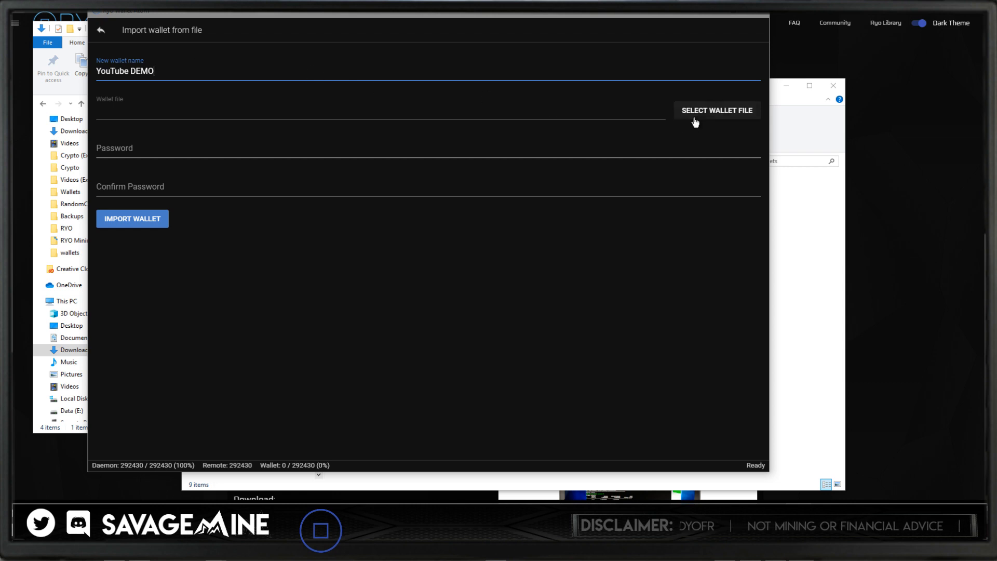
pyautogui.click(714, 112)
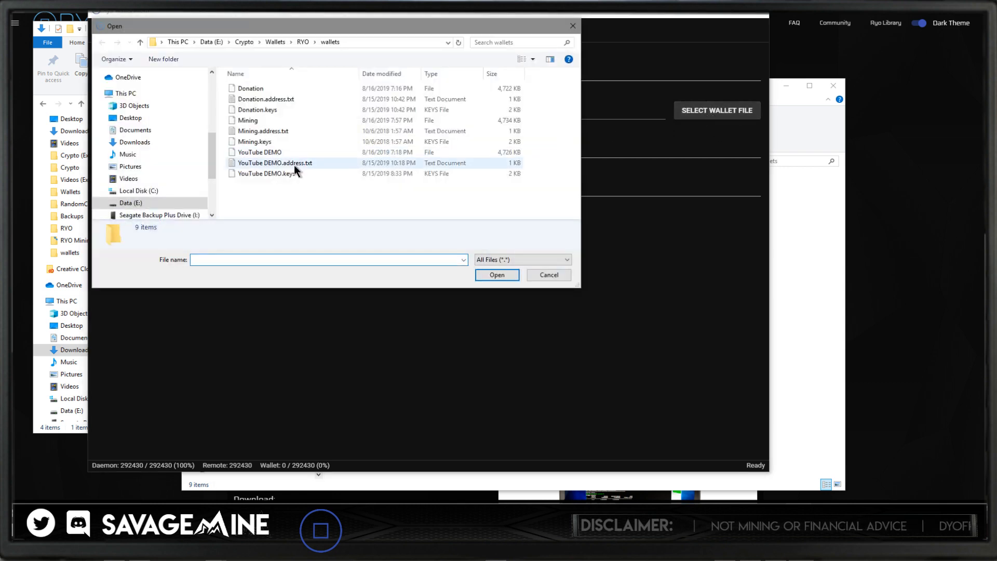
pyautogui.click(269, 154)
pyautogui.doubleClick(268, 153)
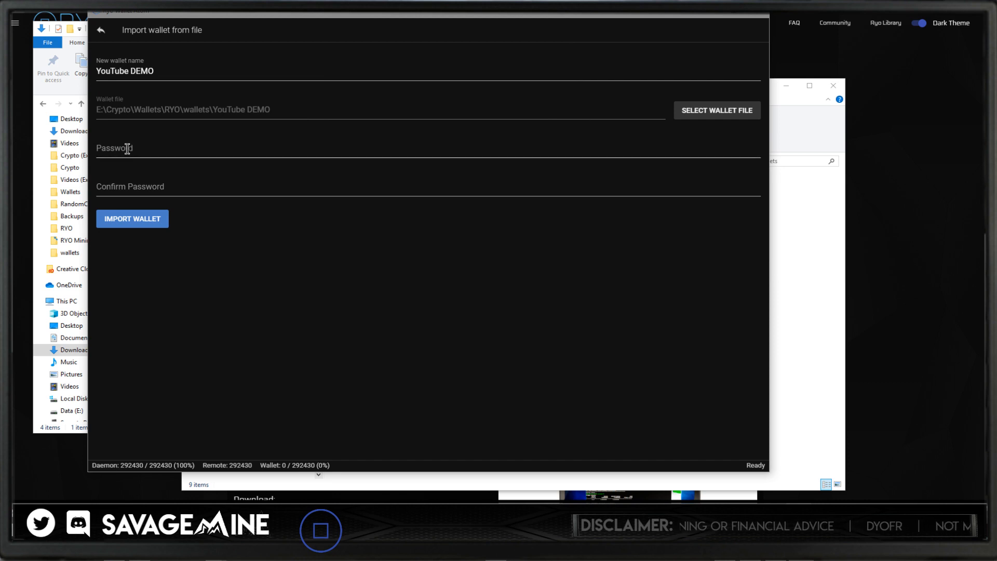
pyautogui.click(133, 221)
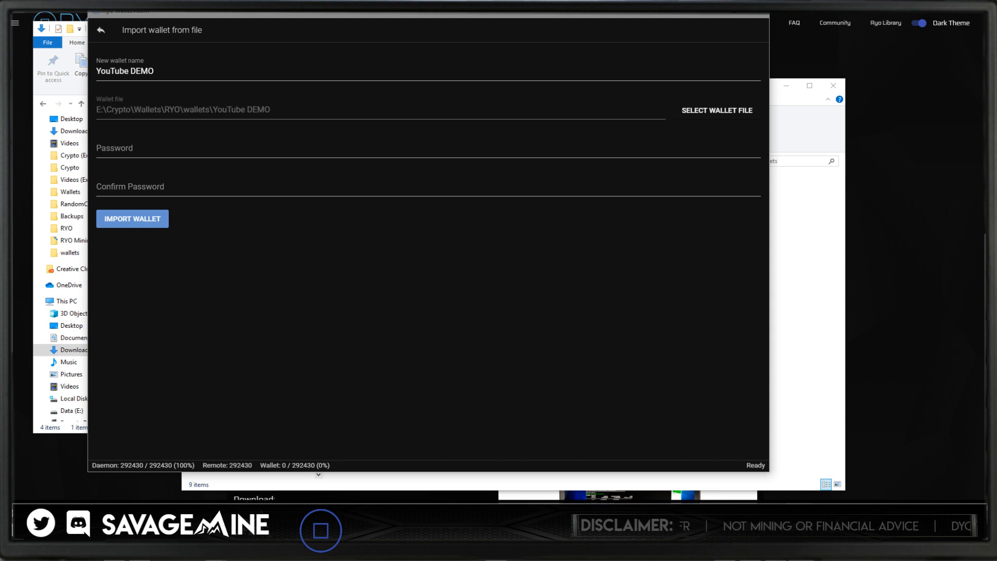
pyautogui.click(101, 31)
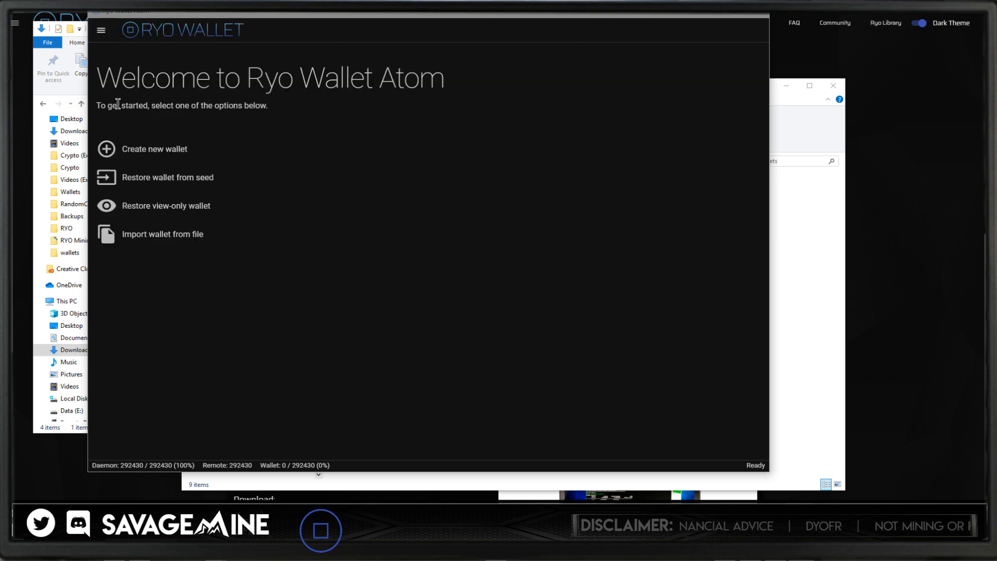
# Exit the Ryo GUI wallet and confirm closing it.
pyautogui.click(102, 32)
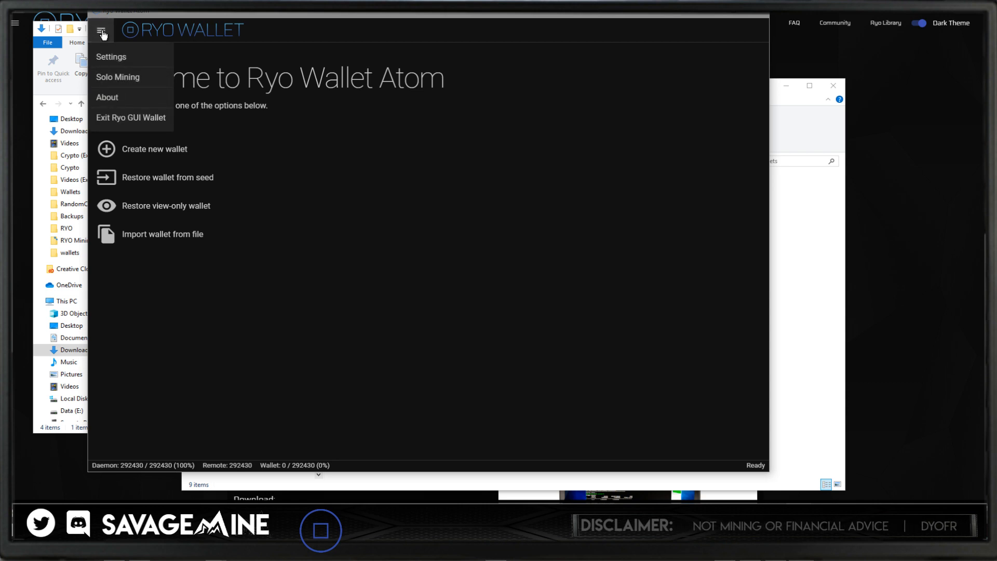
pyautogui.click(118, 119)
pyautogui.click(479, 275)
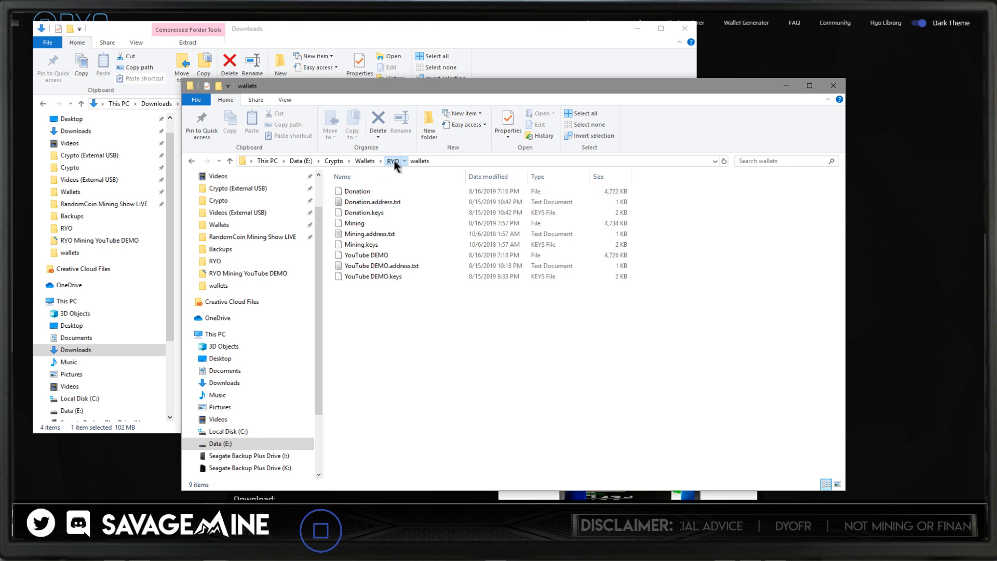
# Relaunch Ryo Wallet Atom from its shortcut in E:\Crypto\Wallets\RYO to load the restored wallets.
pyautogui.click(393, 161)
pyautogui.doubleClick(363, 234)
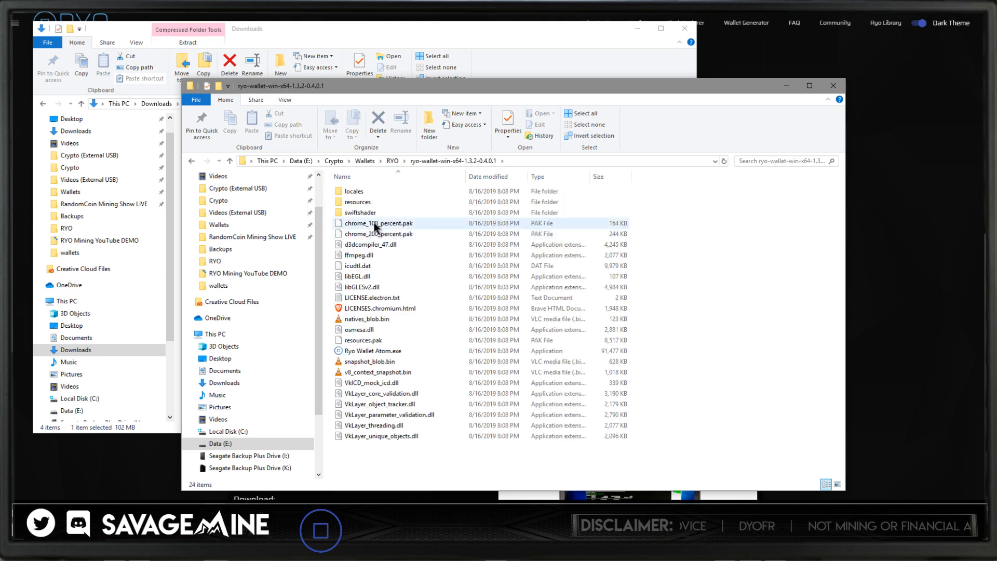
pyautogui.click(392, 161)
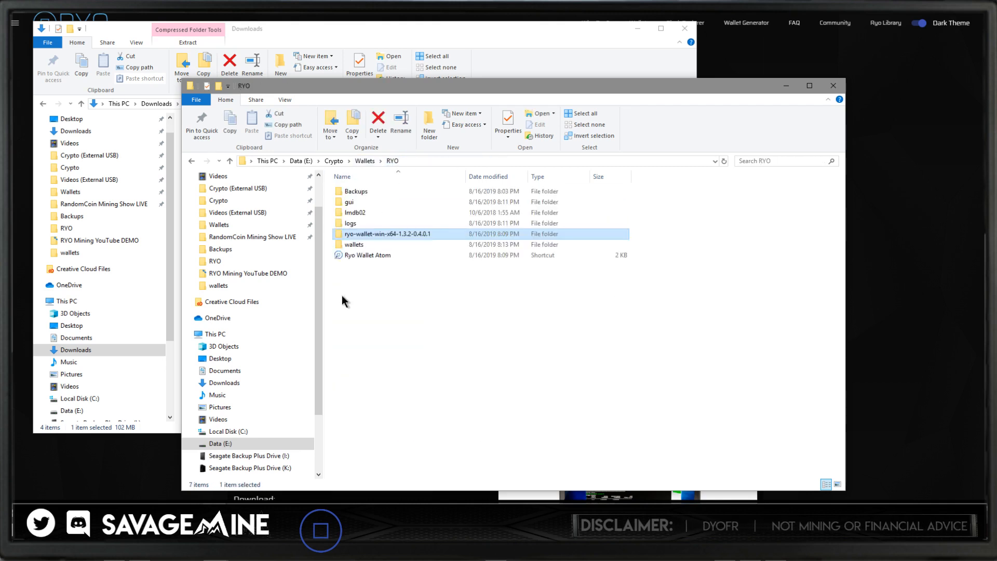
pyautogui.doubleClick(362, 255)
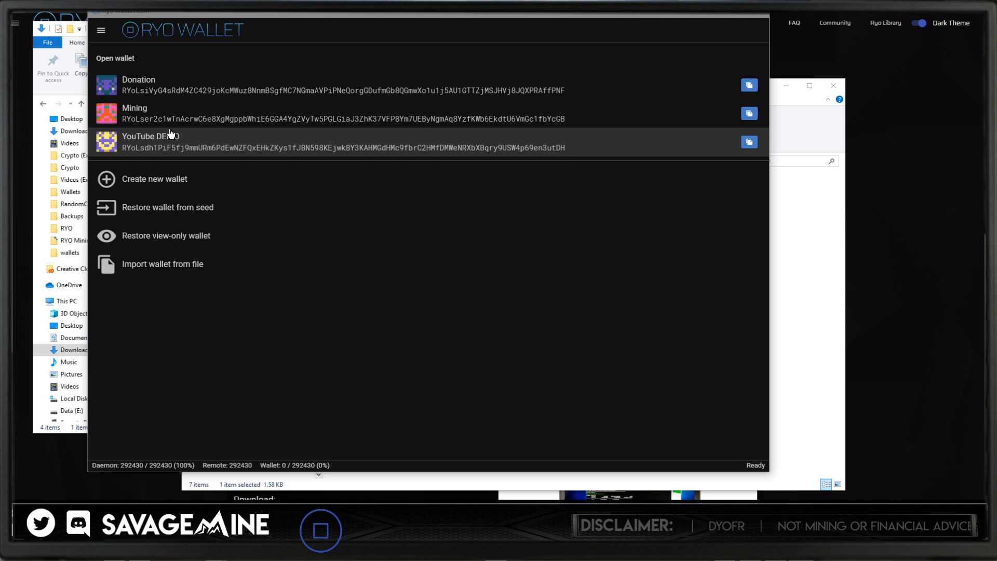
pyautogui.moveTo(188, 14); pyautogui.dragTo(257, 16)
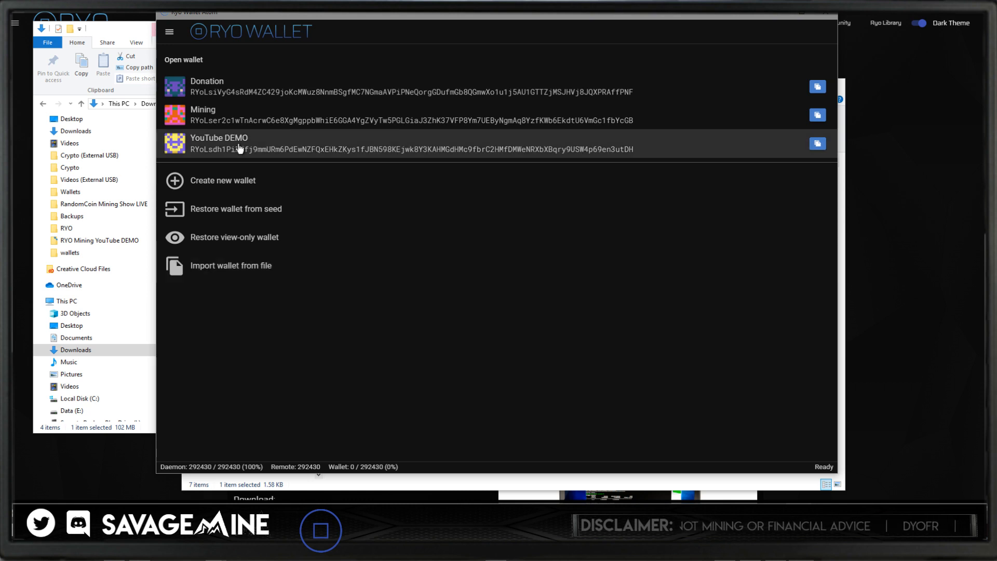
# Examine the restored wallet files in the wallets folder inside E:\Crypto\Wallets\RYO and return to Ryo Wallet Atom.
pyautogui.click(120, 30)
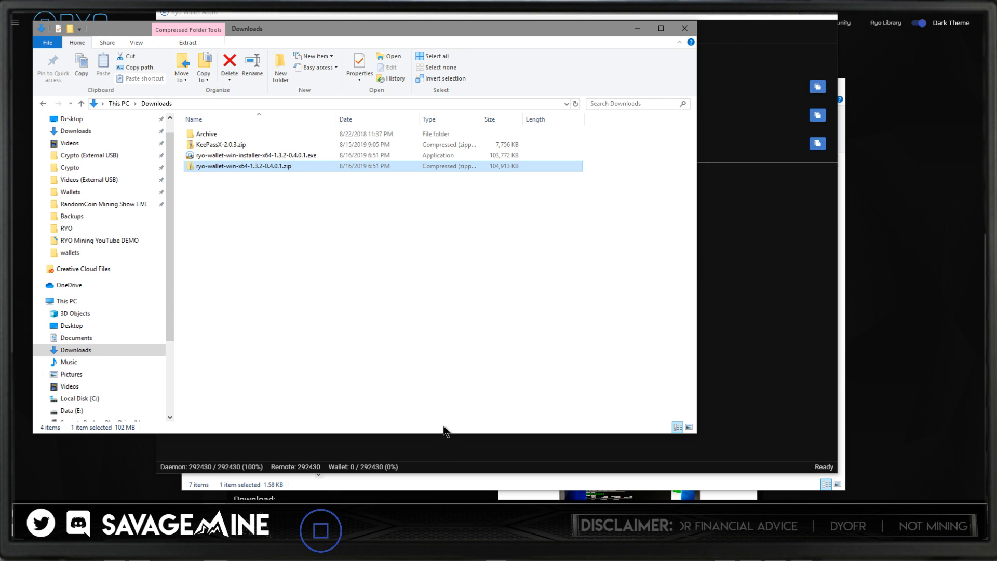
pyautogui.click(461, 484)
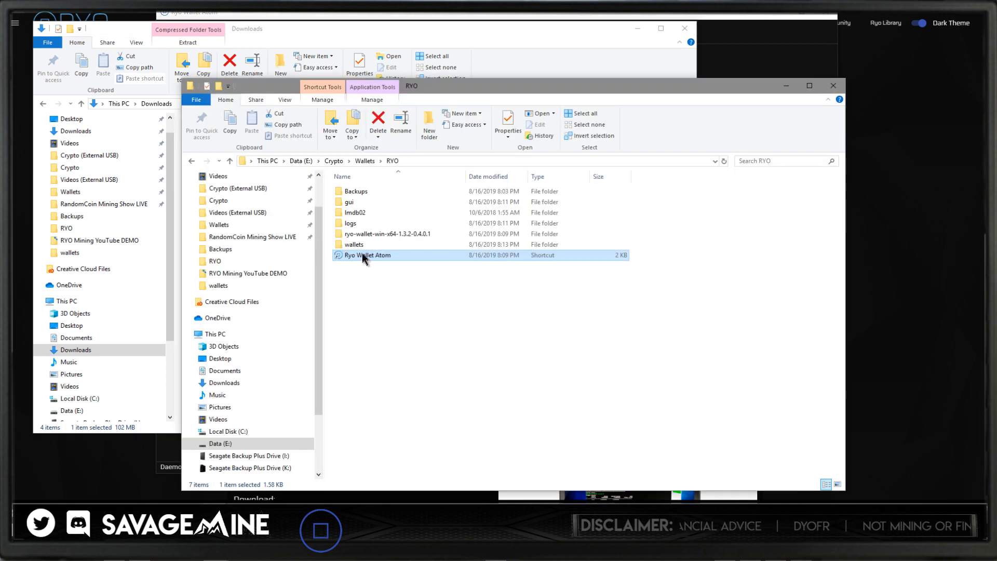
pyautogui.doubleClick(353, 244)
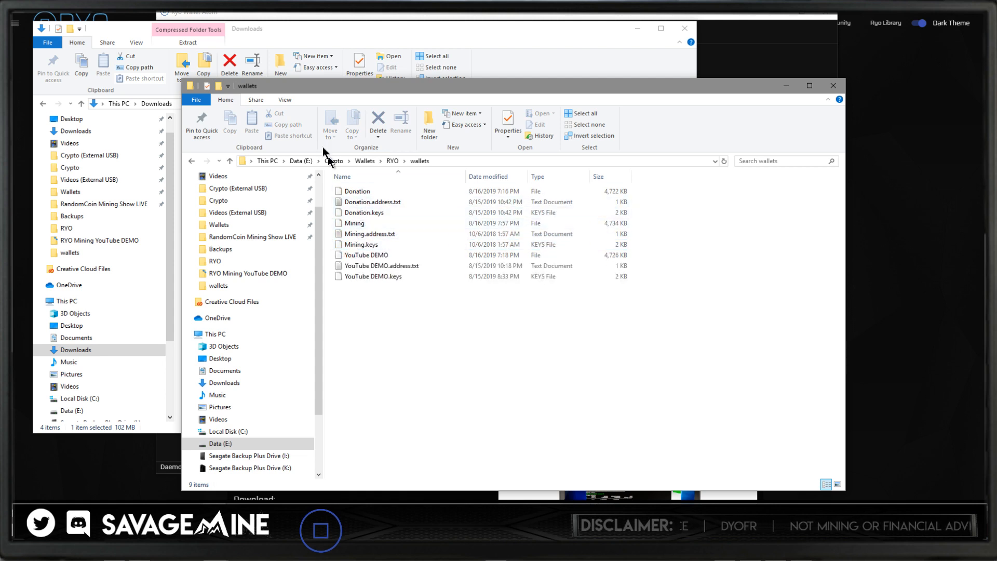
pyautogui.moveTo(301, 85); pyautogui.dragTo(335, 75)
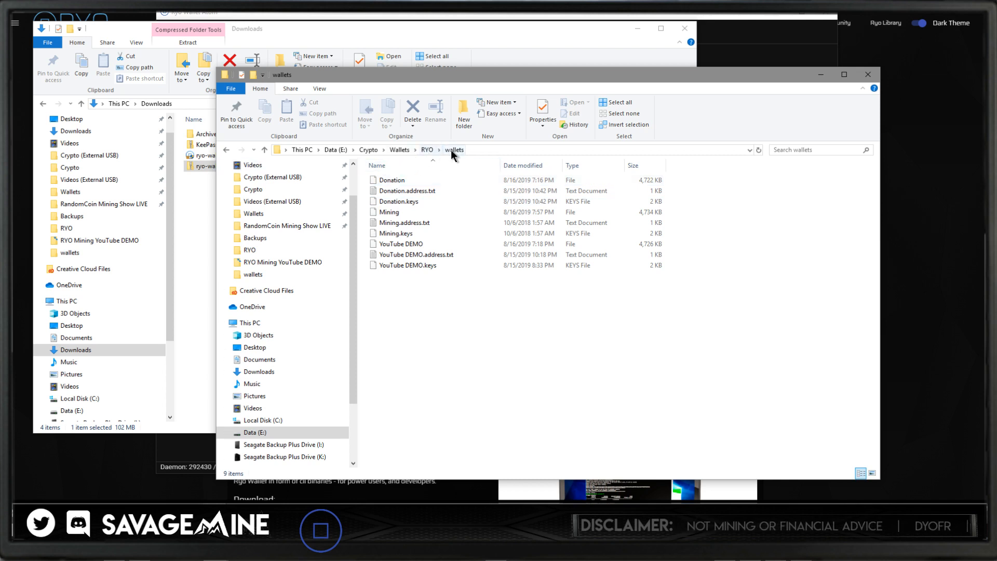
pyautogui.click(202, 207)
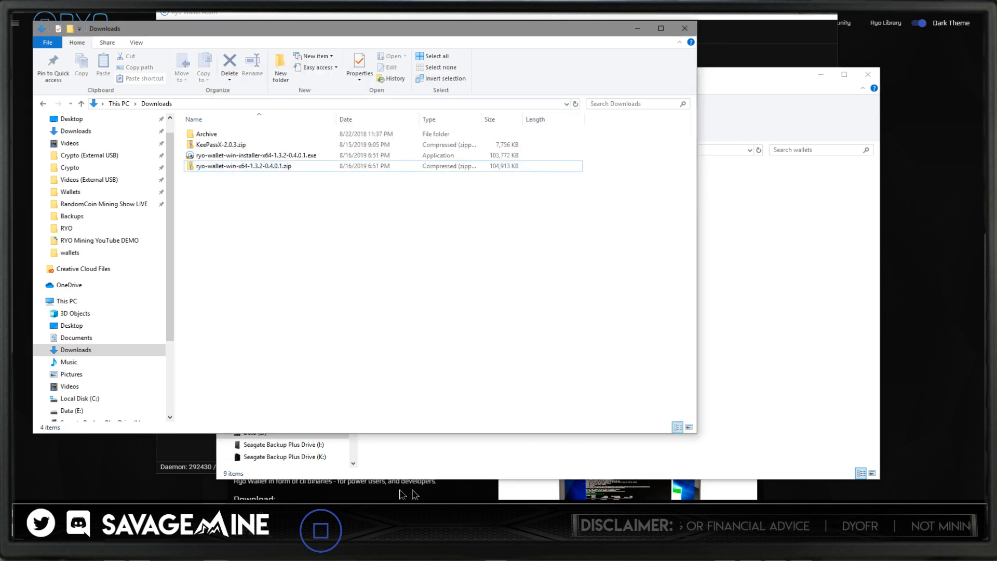
pyautogui.click(203, 458)
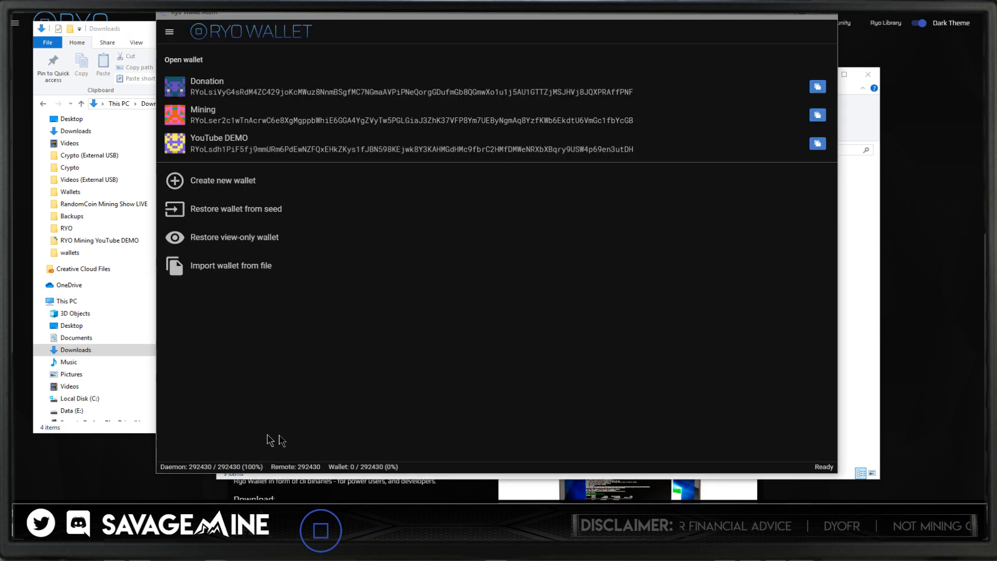
# Set the Inactivity Timeout preference to 30 minutes and return to the wallet list.
pyautogui.click(169, 31)
pyautogui.click(180, 59)
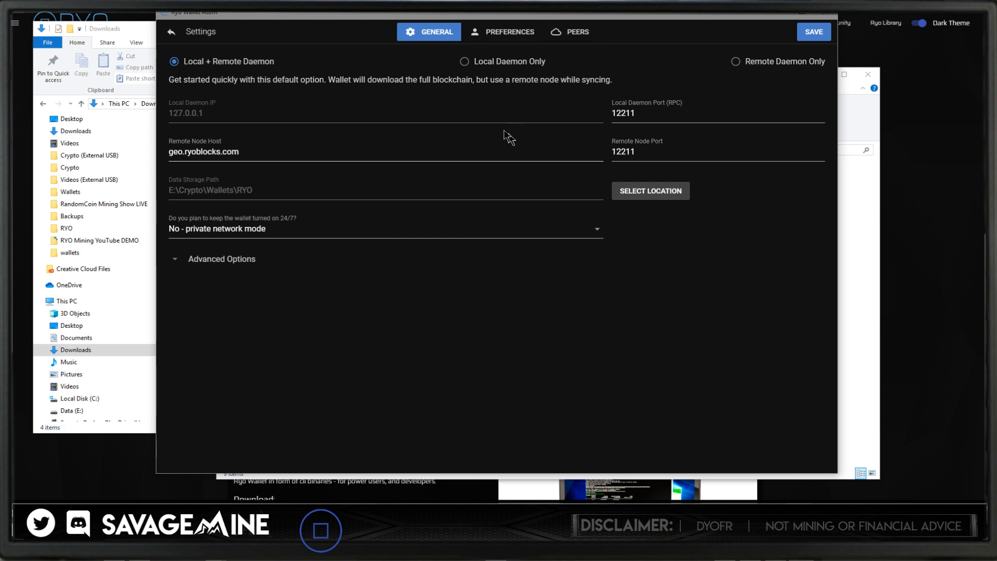
pyautogui.click(508, 34)
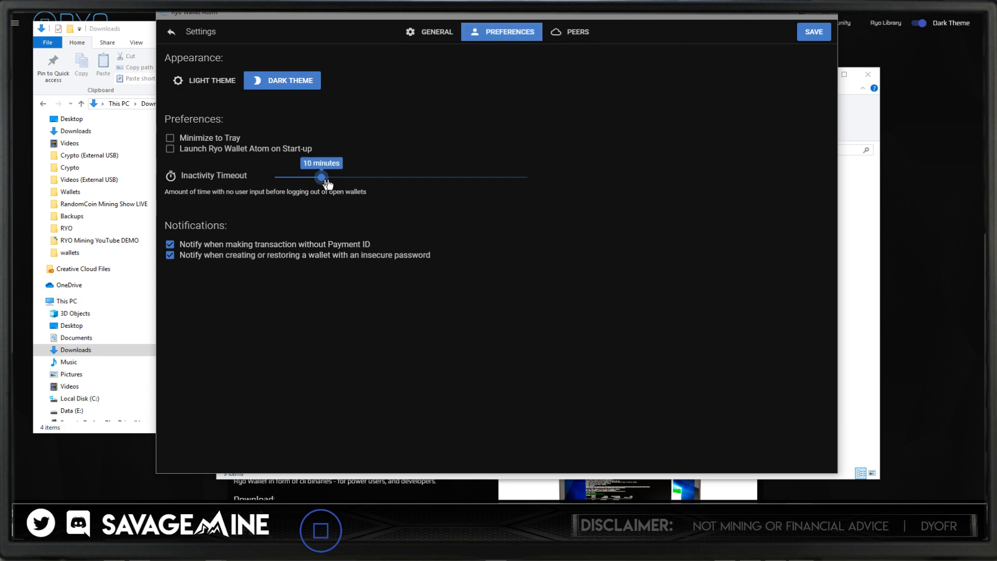
pyautogui.moveTo(326, 179); pyautogui.dragTo(395, 178)
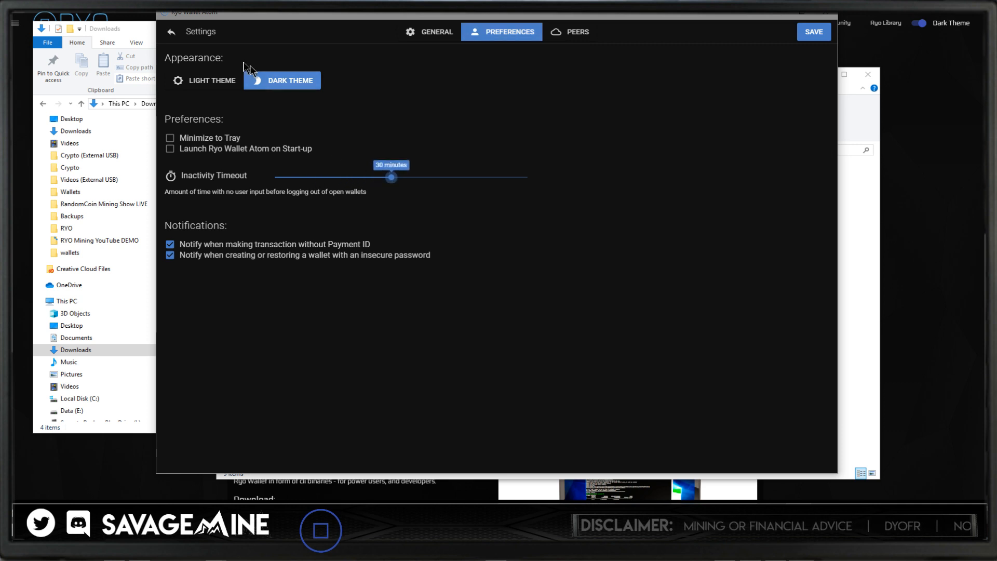
pyautogui.click(171, 33)
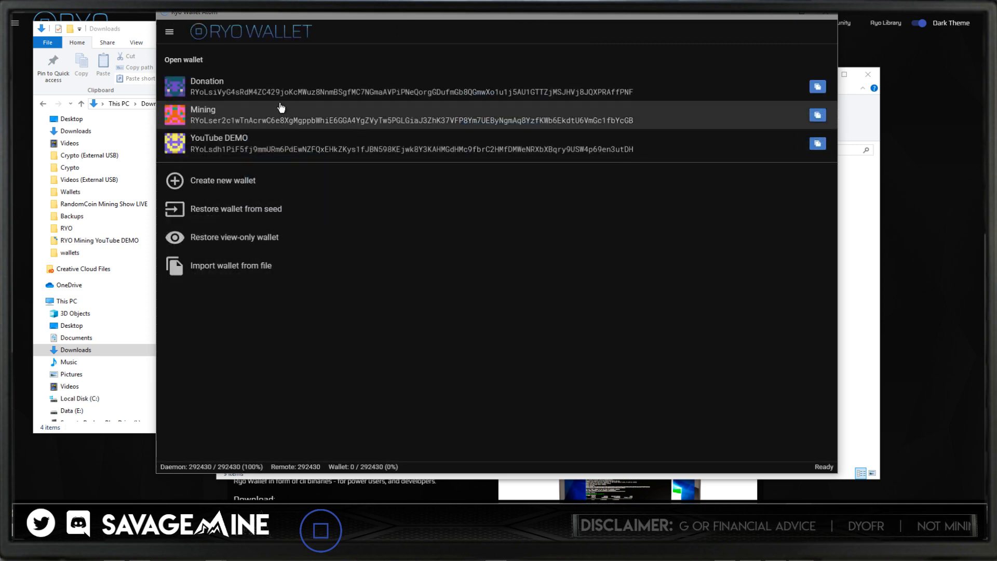
# Open the file chooser for importing a wallet, check its folder path, and cancel without choosing a file.
pyautogui.click(235, 267)
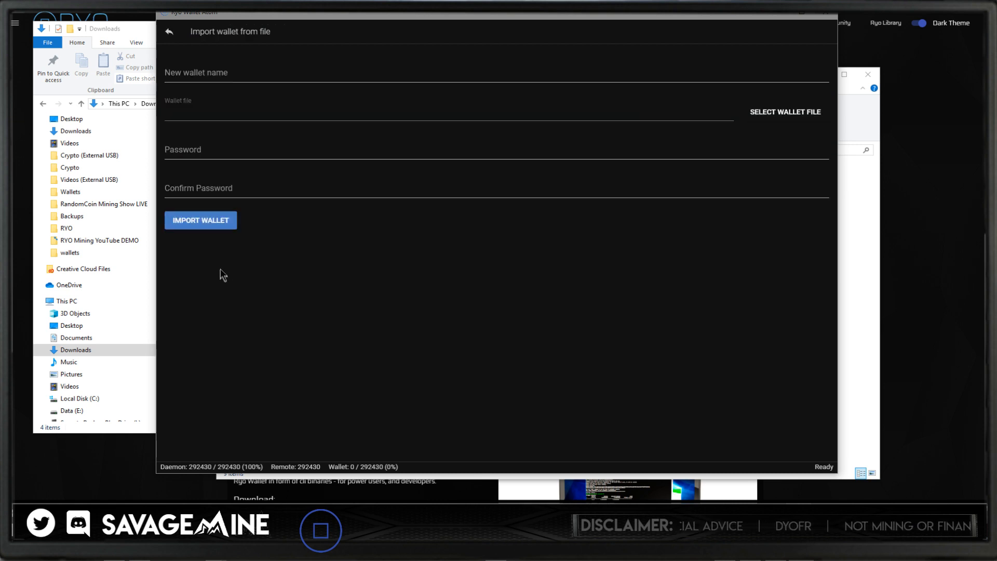
pyautogui.click(169, 33)
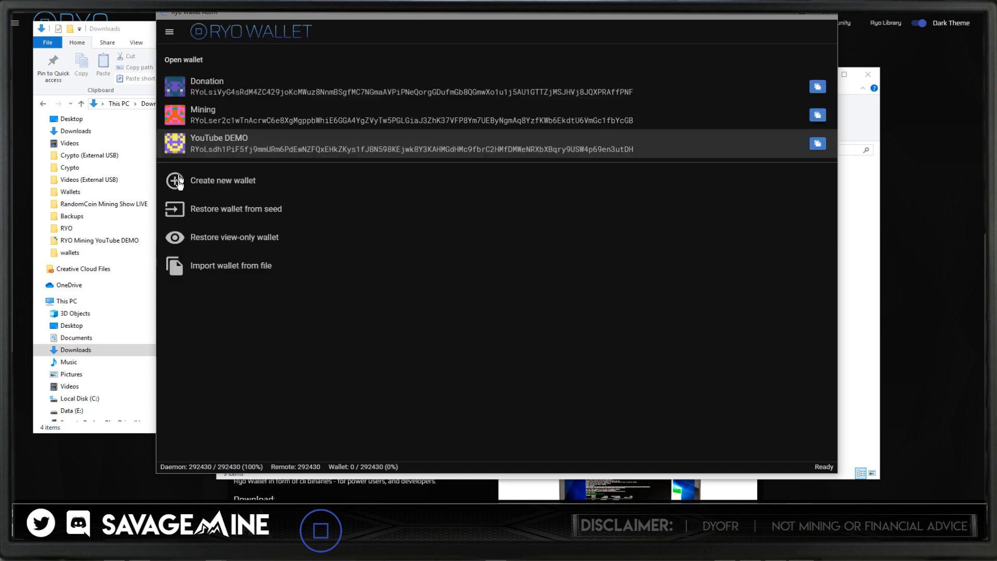
pyautogui.click(218, 267)
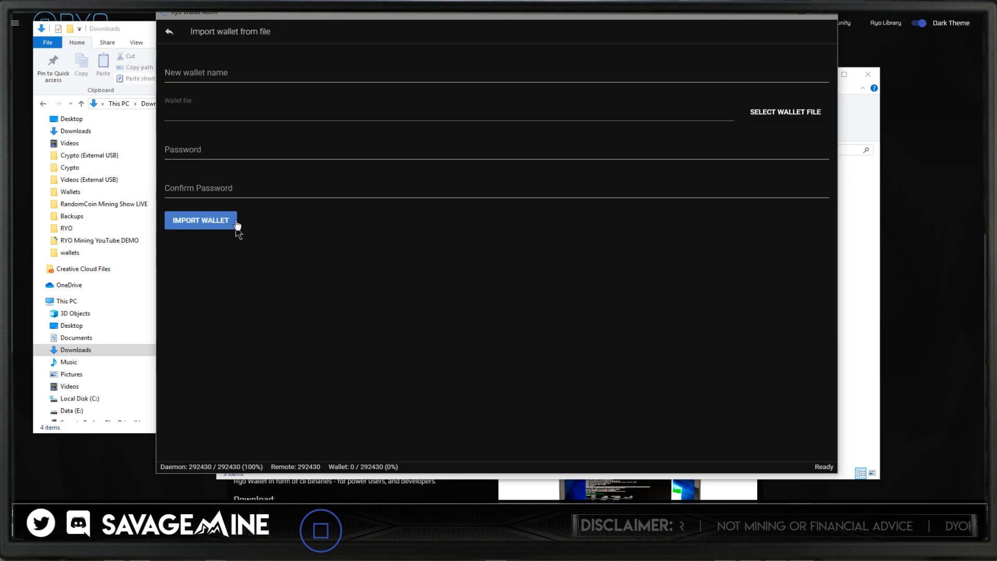
pyautogui.click(772, 115)
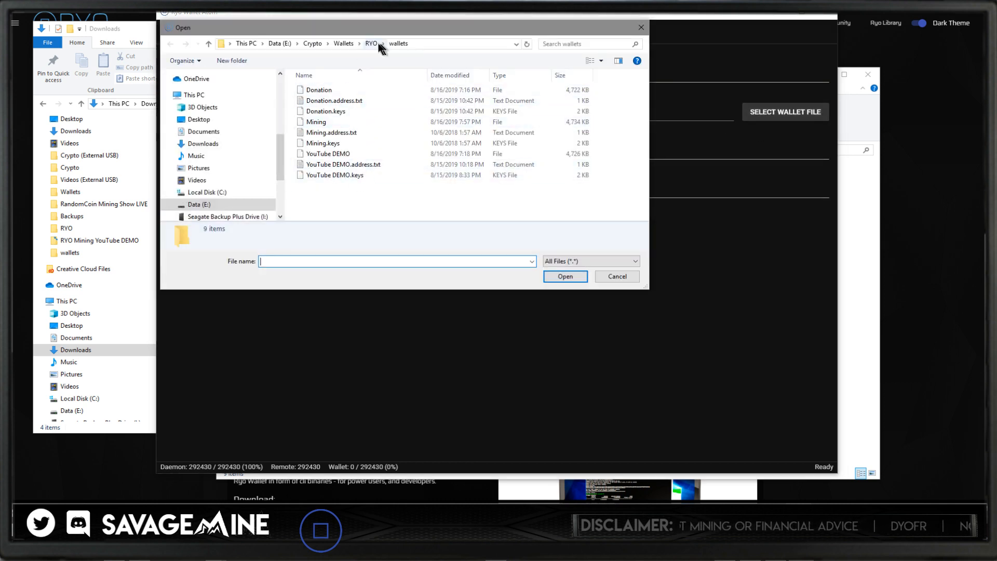
pyautogui.click(420, 43)
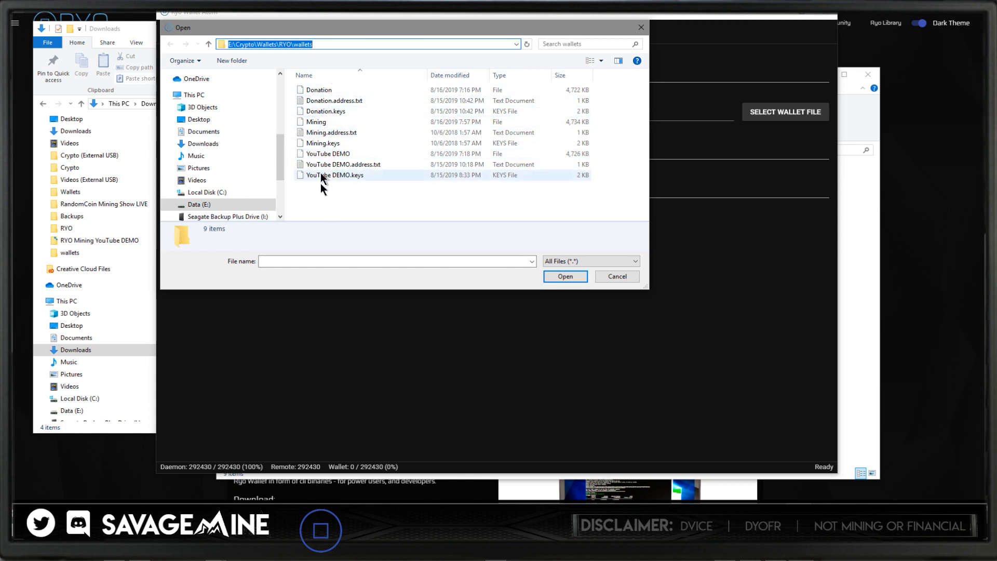
pyautogui.click(617, 276)
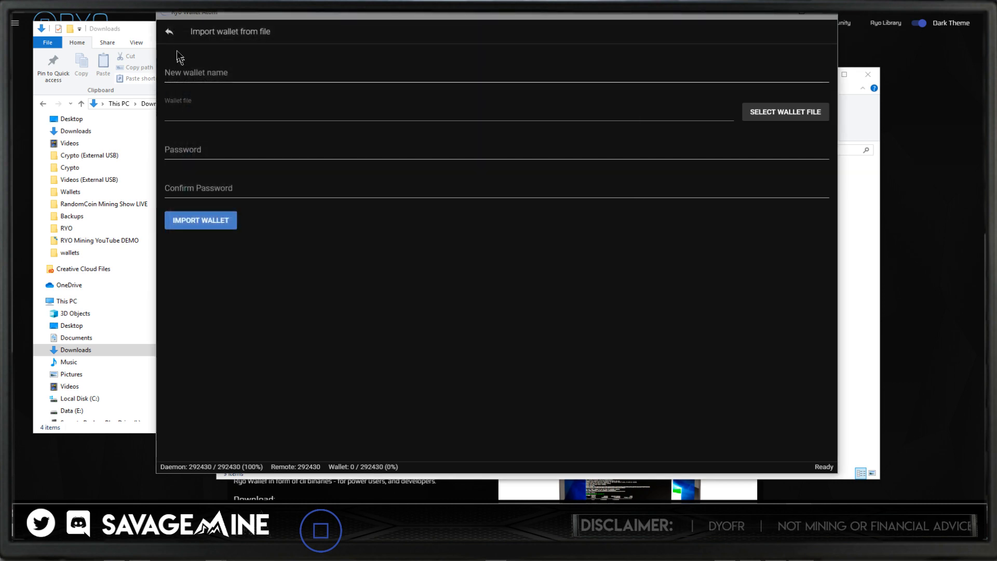
# Leave the wallet import form and open the YouTube DEMO wallet with its password.
pyautogui.click(168, 33)
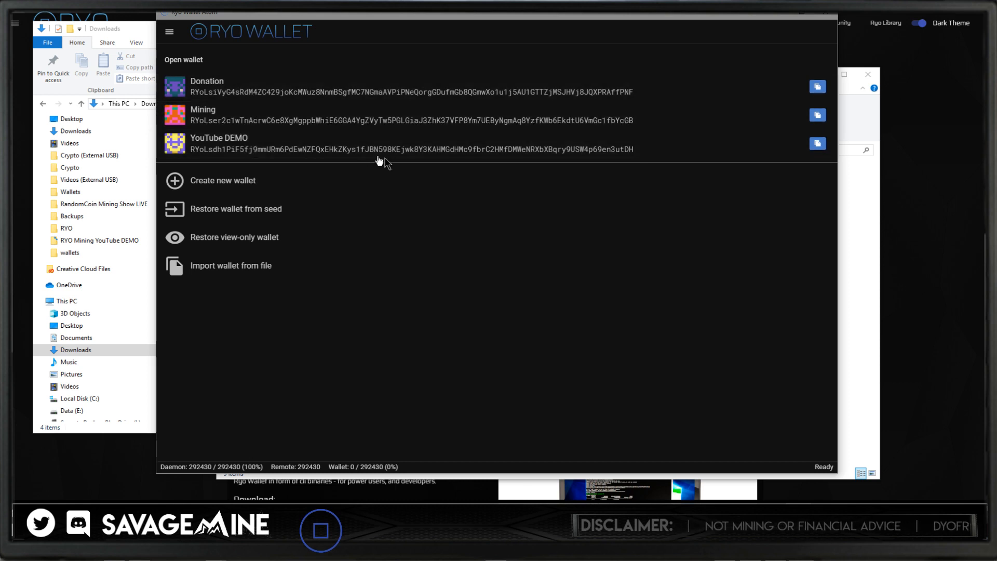
pyautogui.click(227, 92)
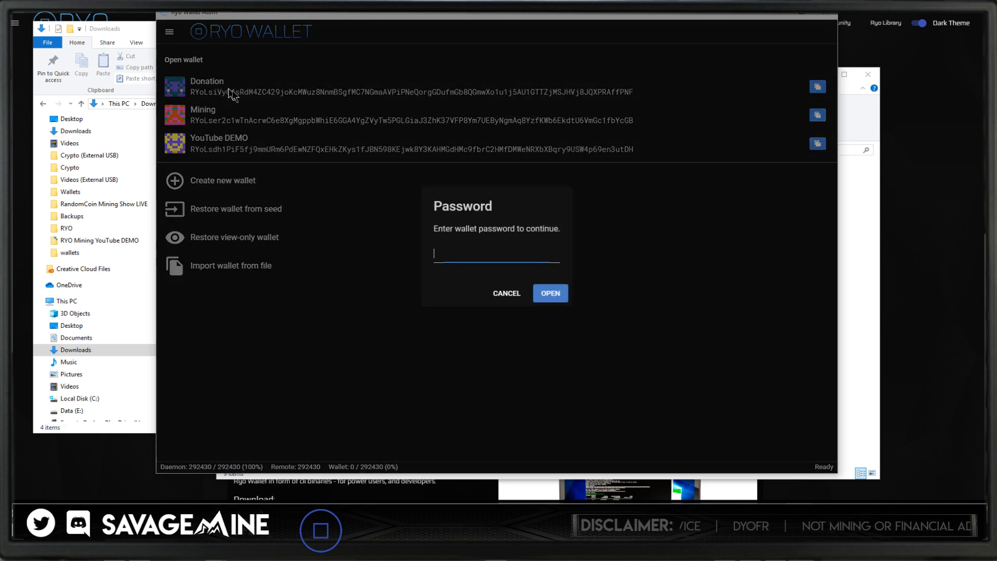
pyautogui.click(509, 292)
pyautogui.click(252, 152)
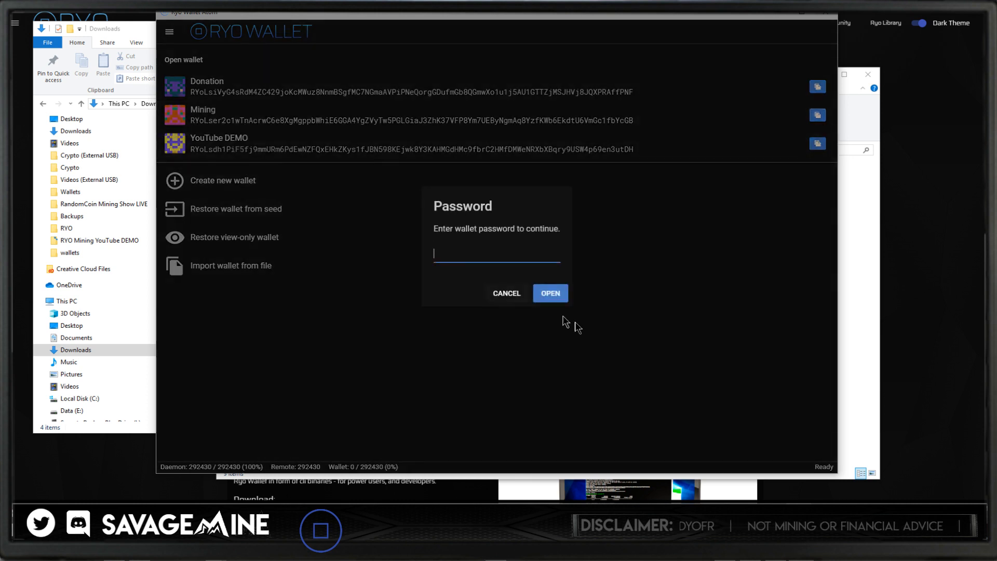
pyautogui.click(550, 295)
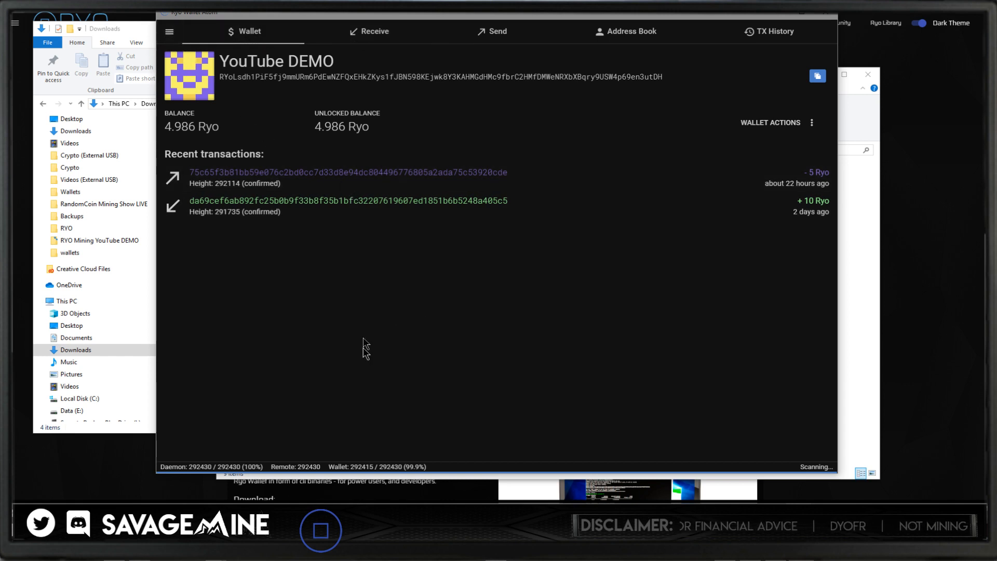
pyautogui.moveTo(295, 14); pyautogui.dragTo(277, 0)
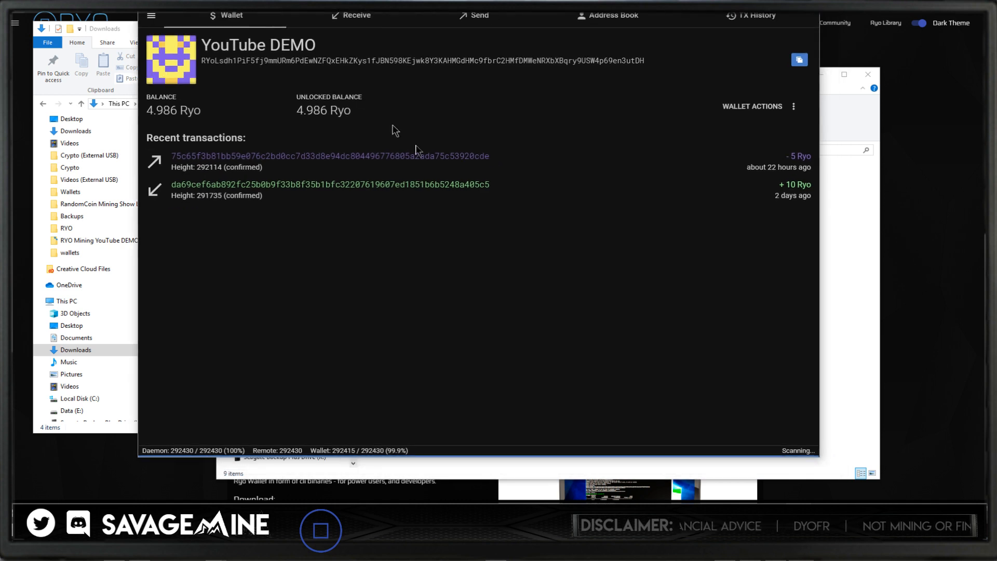
# Bring the C:\ProgramData\ryo\gui folder window in front of the wallet and reposition it.
pyautogui.click(828, 260)
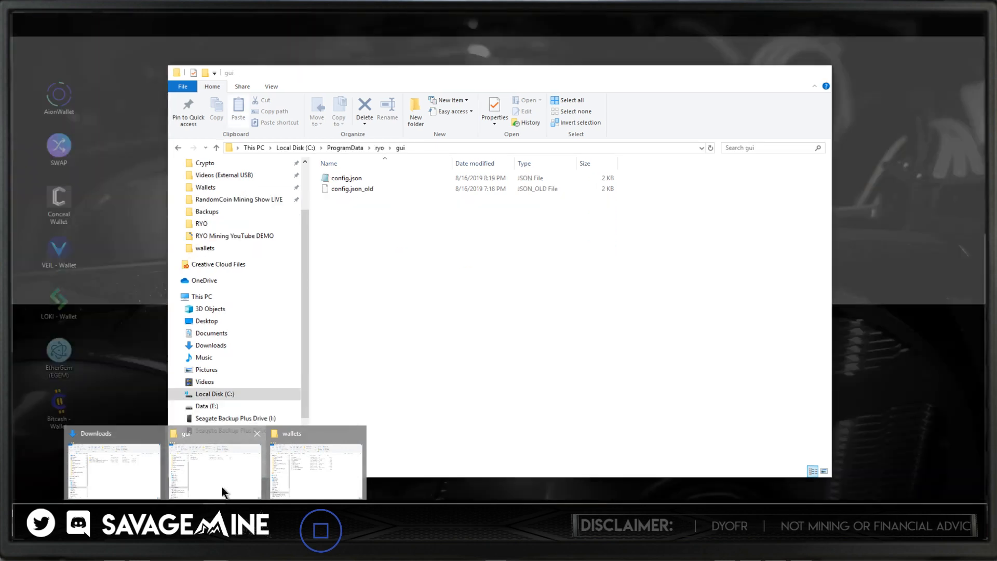
pyautogui.click(222, 488)
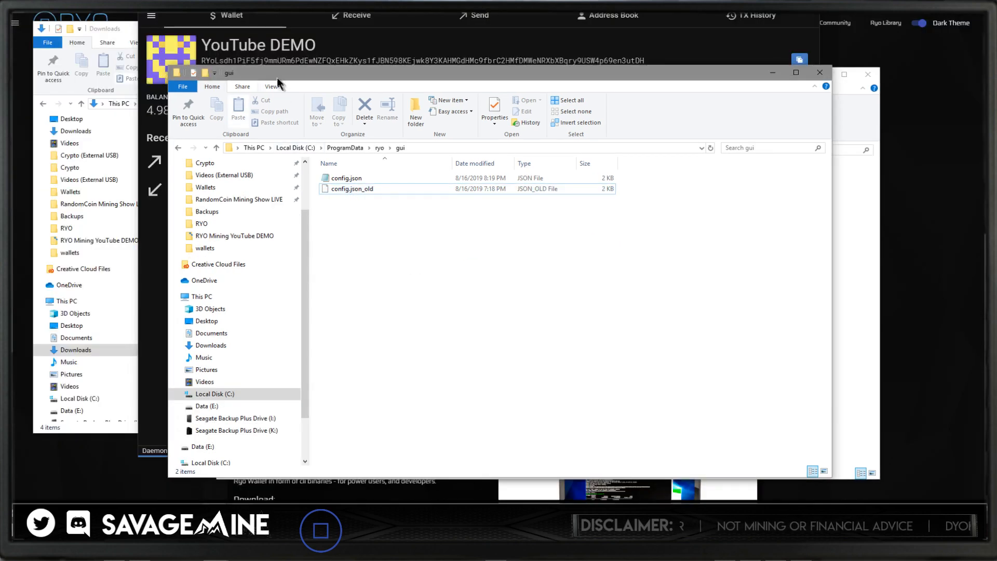
pyautogui.moveTo(277, 77); pyautogui.dragTo(308, 78)
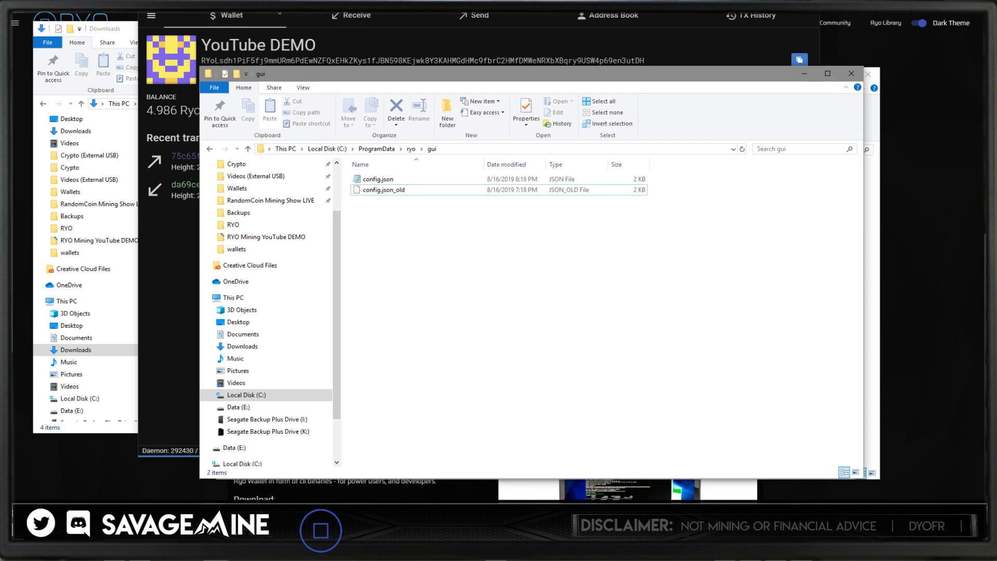
pyautogui.rightClick(385, 183)
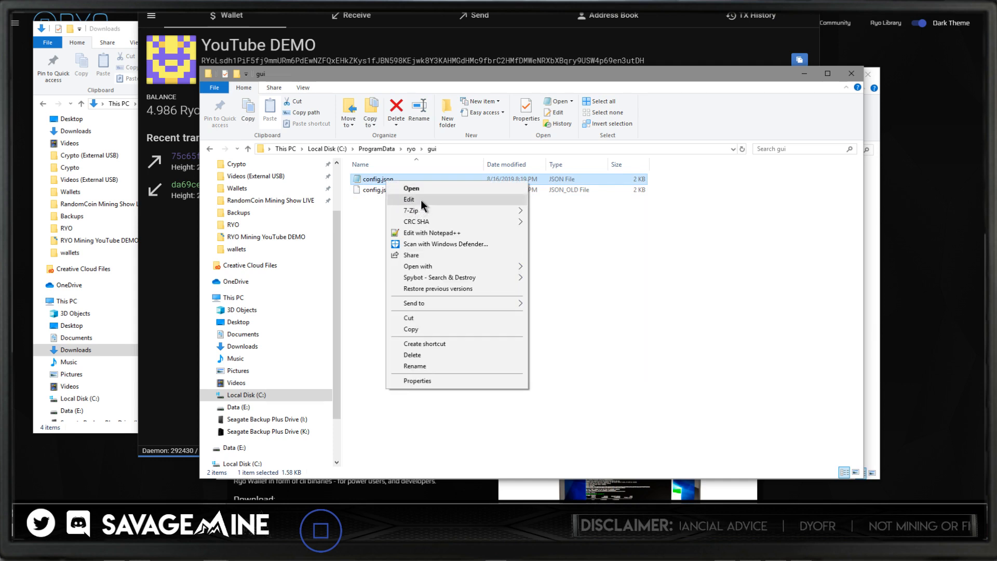
pyautogui.click(420, 200)
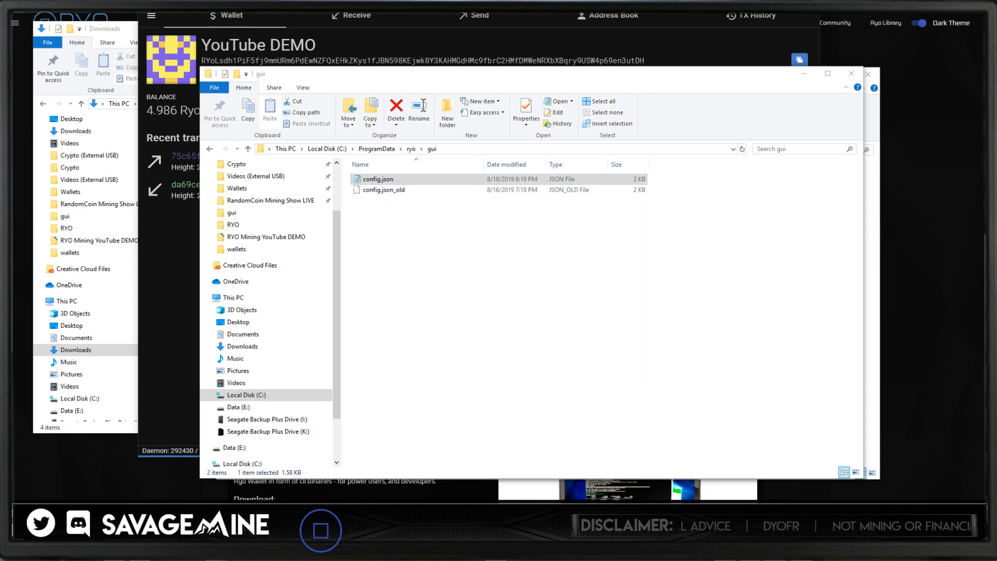
pyautogui.moveTo(681, 42); pyautogui.dragTo(0, 42)
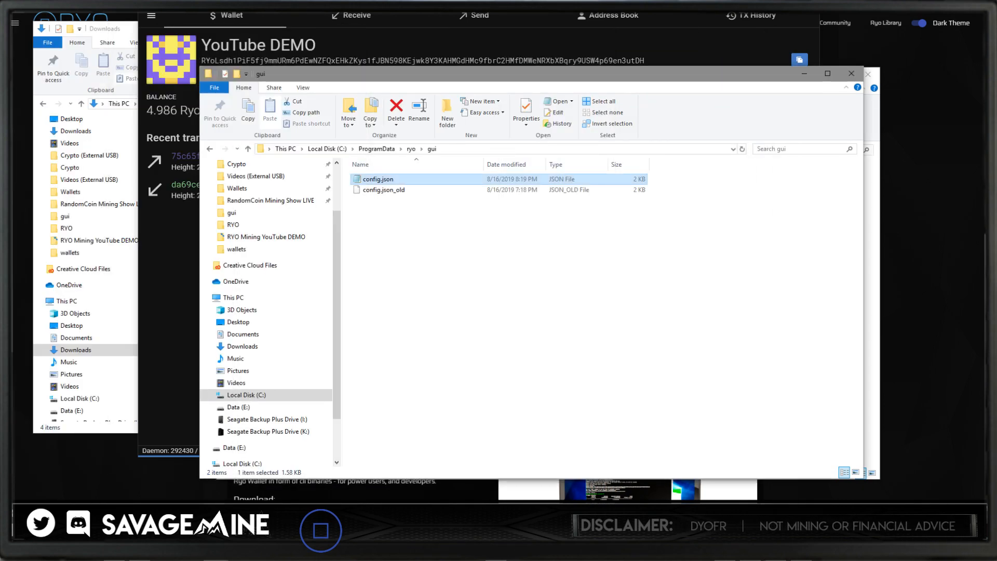
# Open config.json from the gui folder in Notepad++ and look through its settings.
pyautogui.rightClick(385, 179)
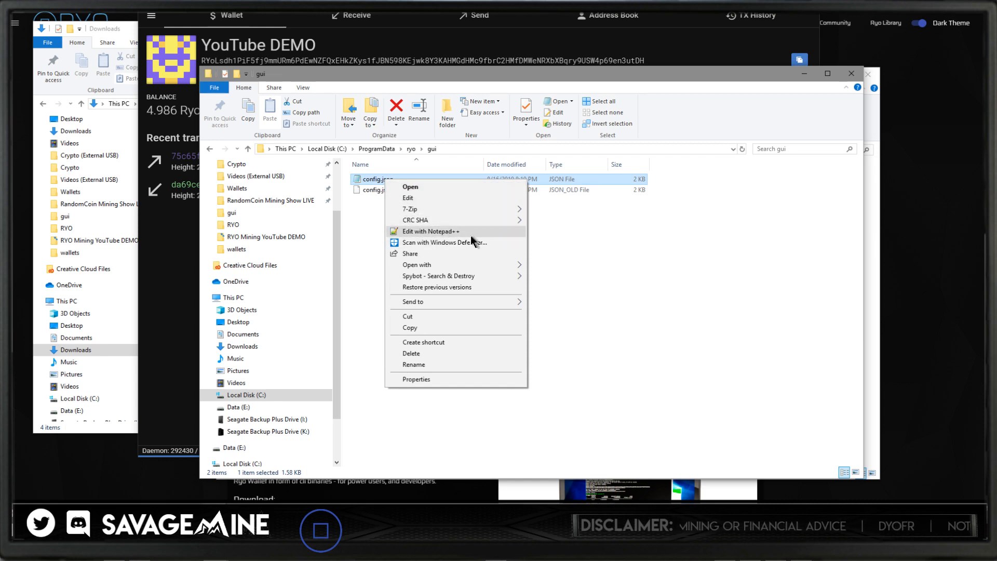
pyautogui.click(434, 232)
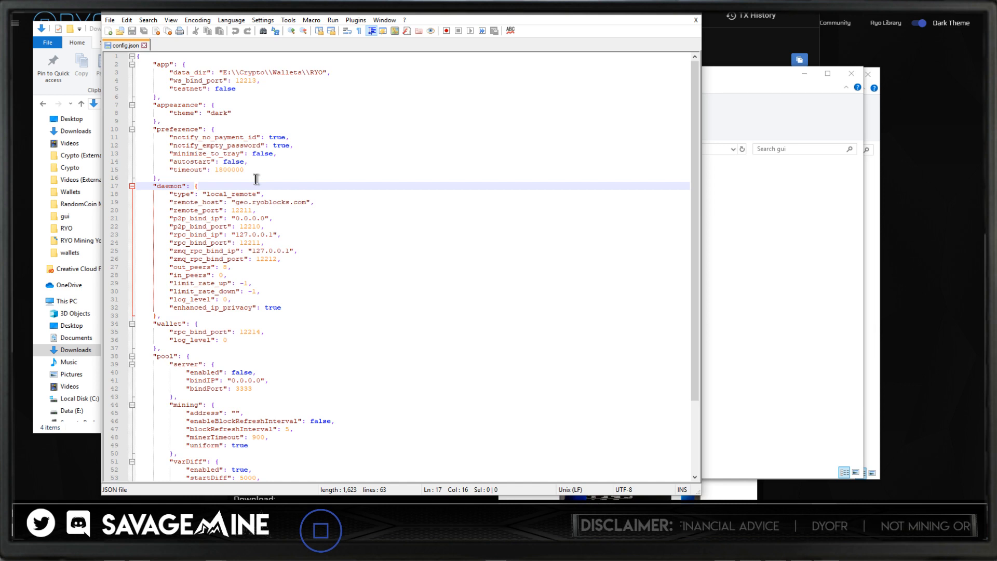
pyautogui.scroll(-3, 252, 249)
pyautogui.scroll(3, 251, 260)
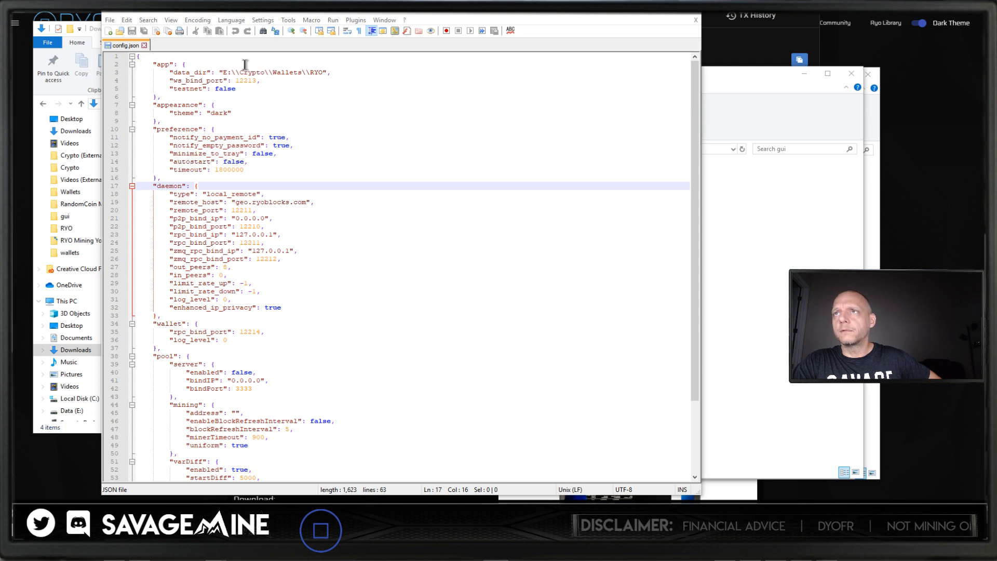
# Try the drive letter F in the data_dir path of config.json and set it back to E.
pyautogui.doubleClick(226, 72)
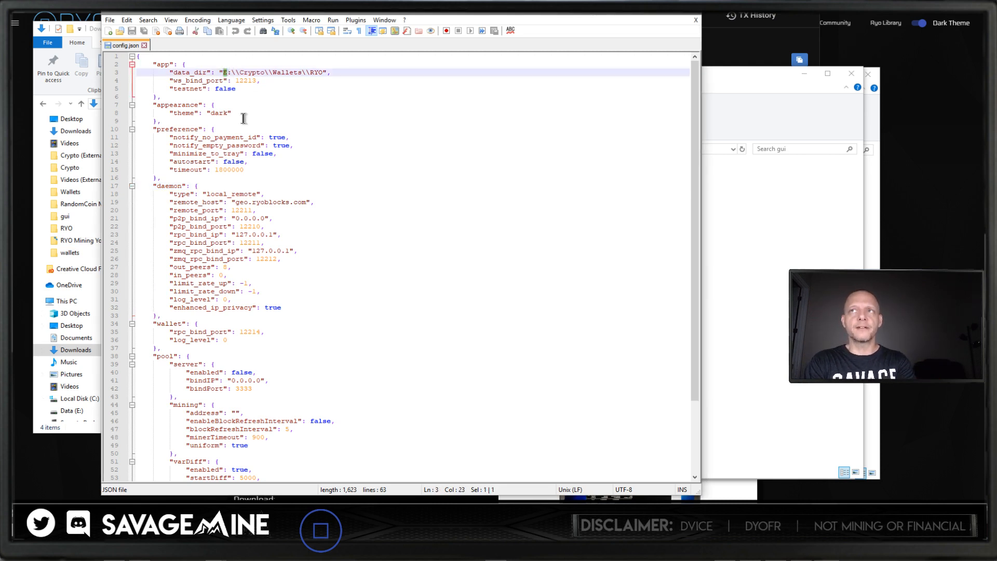
pyautogui.write('F')
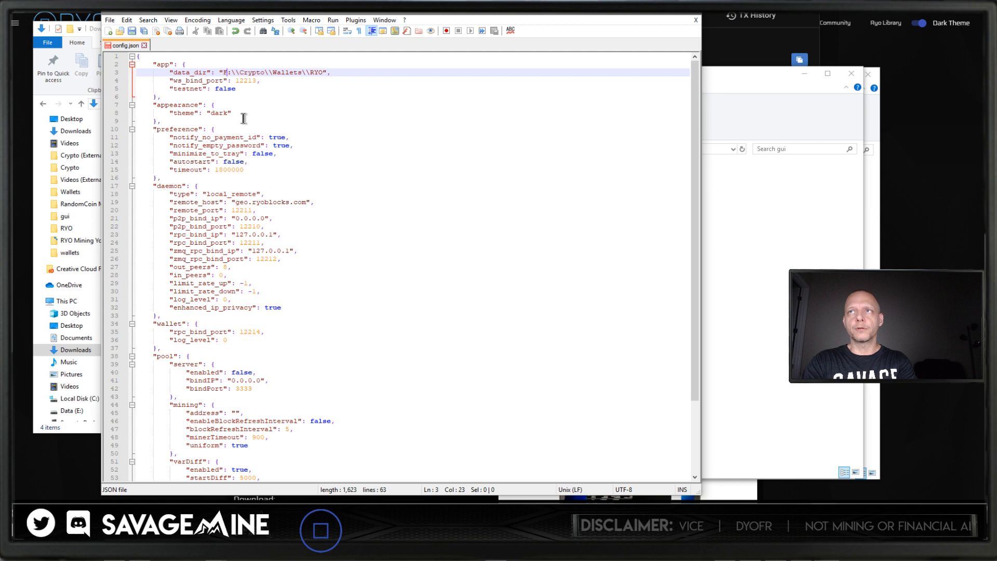
pyautogui.click(132, 32)
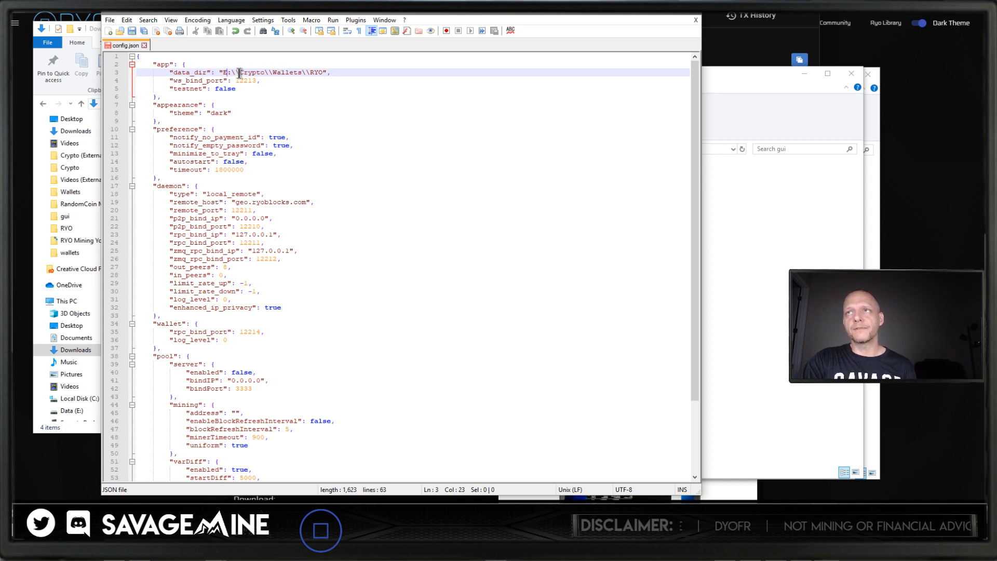
pyautogui.moveTo(224, 72); pyautogui.dragTo(325, 72)
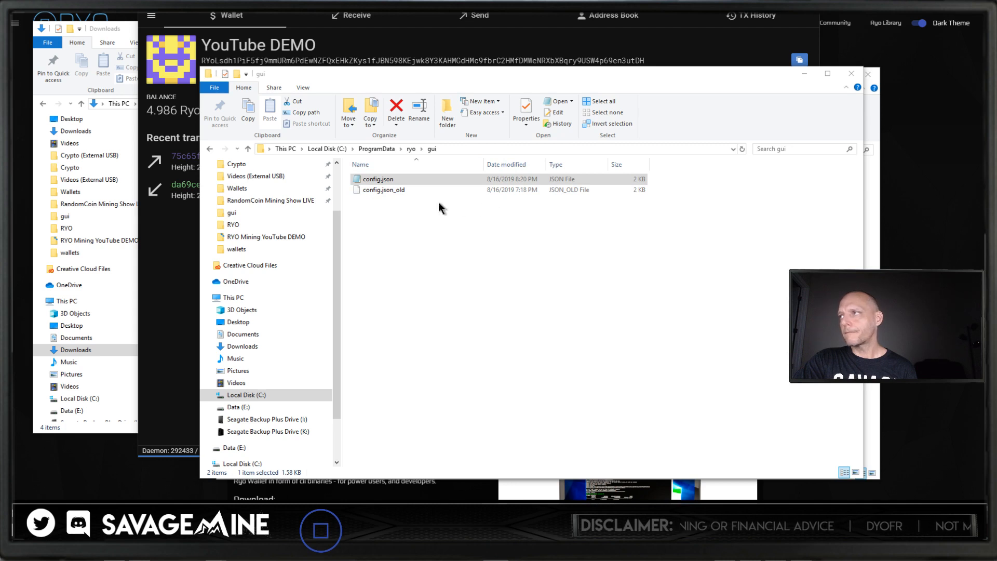
# Delete config.json_old from the gui folder and minimize the gui and wallets folder windows.
pyautogui.rightClick(386, 191)
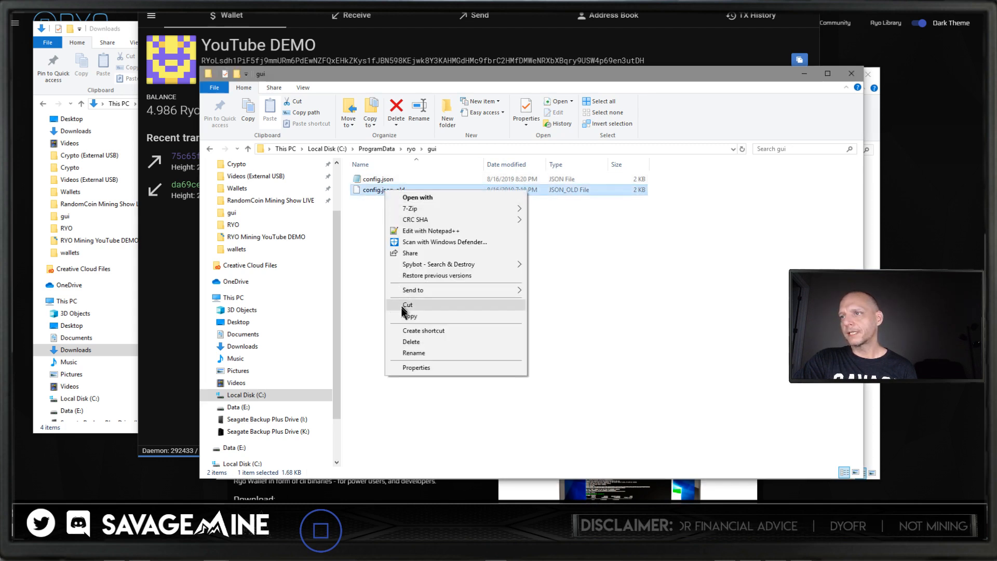
pyautogui.click(411, 342)
pyautogui.click(536, 287)
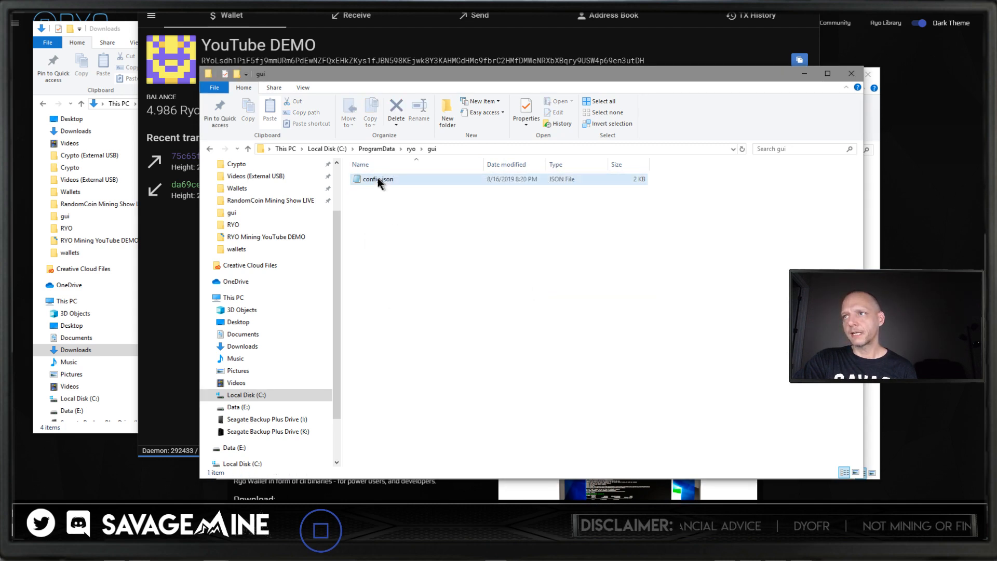
pyautogui.click(803, 73)
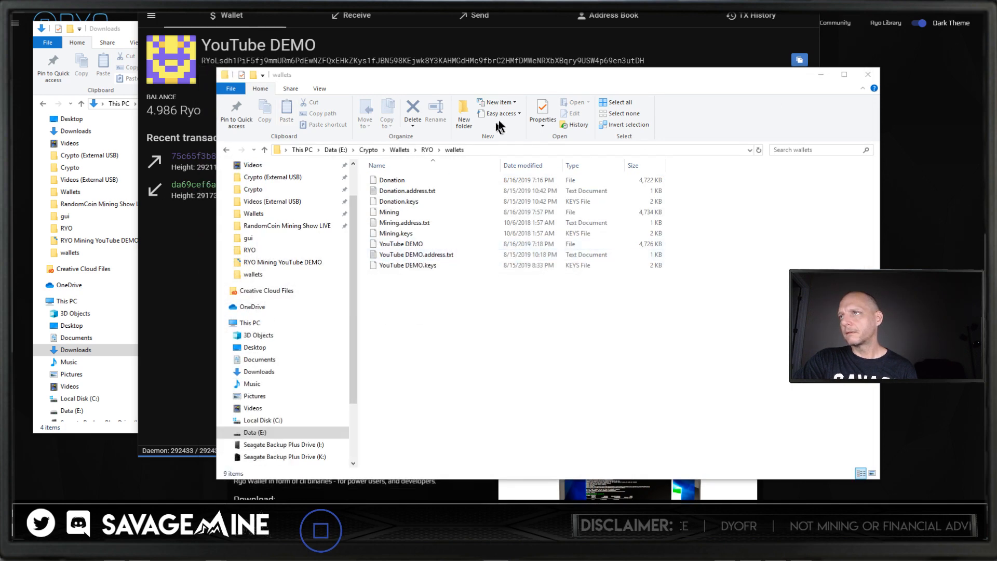
pyautogui.click(819, 75)
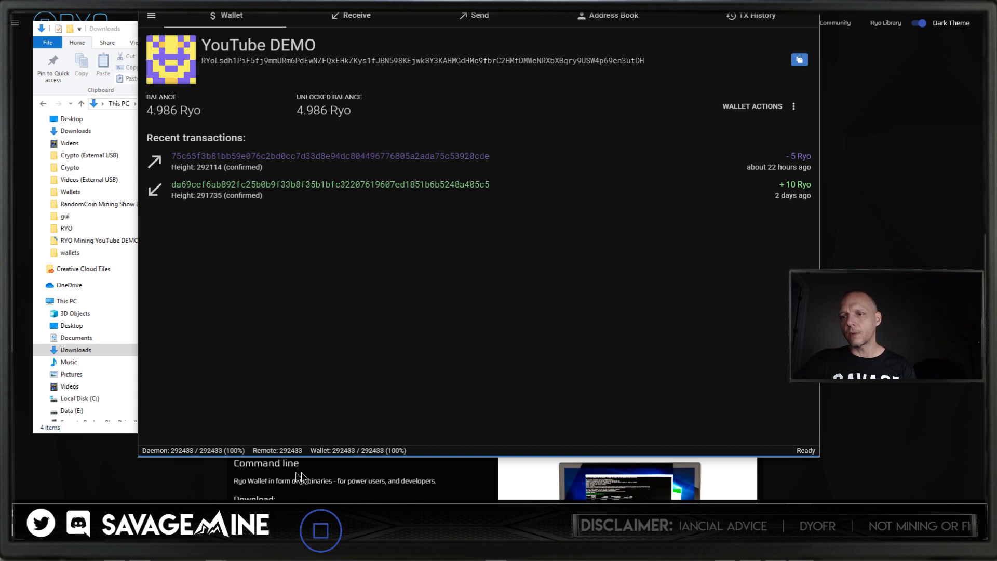
# Review the gui folder's contents again and return to the YouTube DEMO wallet to look over its general options without choosing one.
pyautogui.click(216, 551)
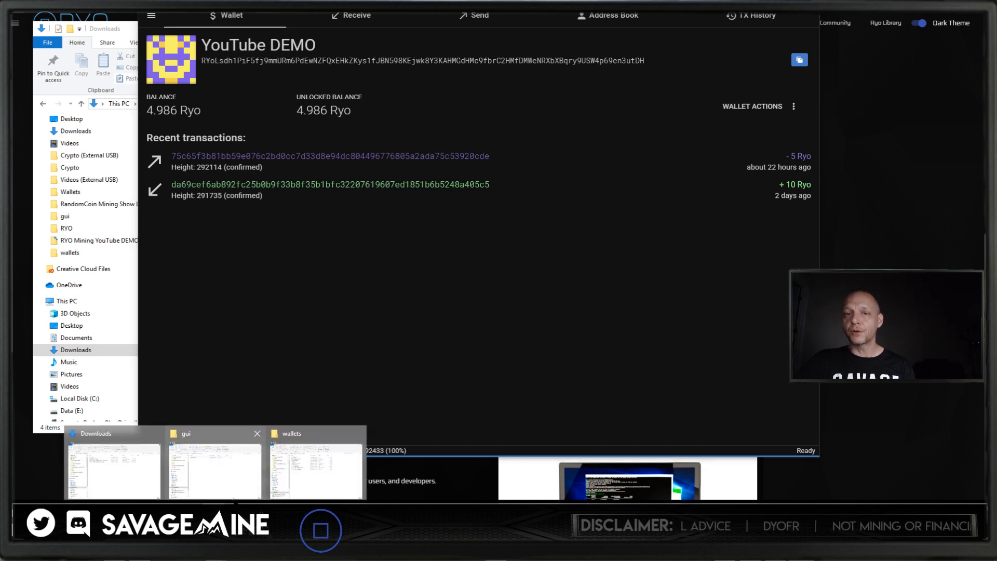
pyautogui.moveTo(313, 466)
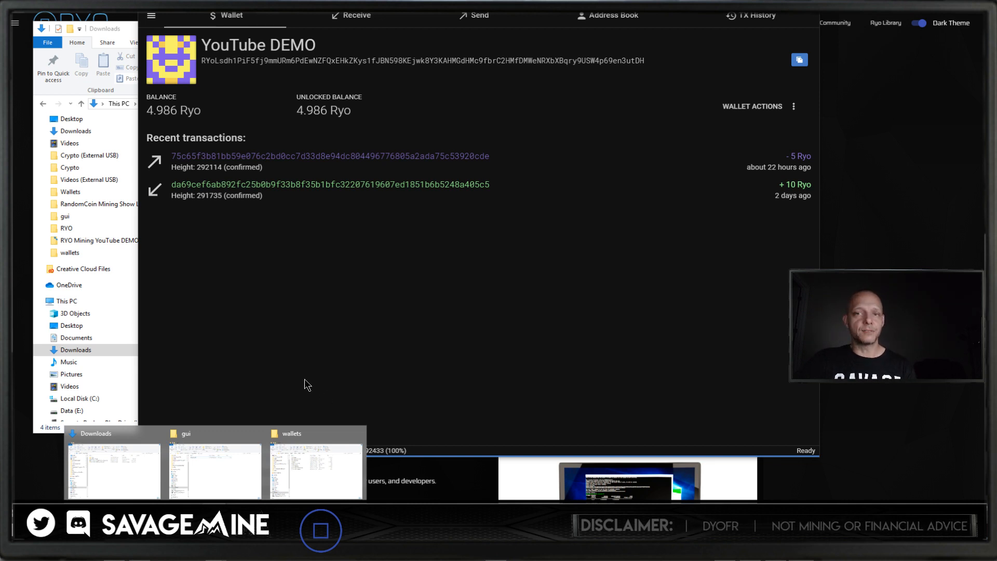
pyautogui.click(227, 468)
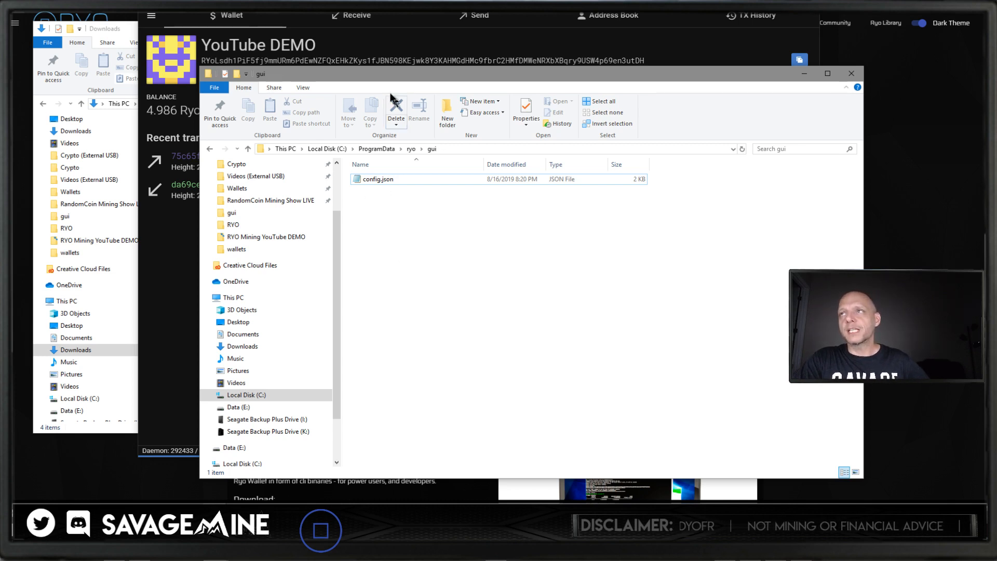
pyautogui.moveTo(372, 72); pyautogui.dragTo(405, 96)
pyautogui.click(370, 76)
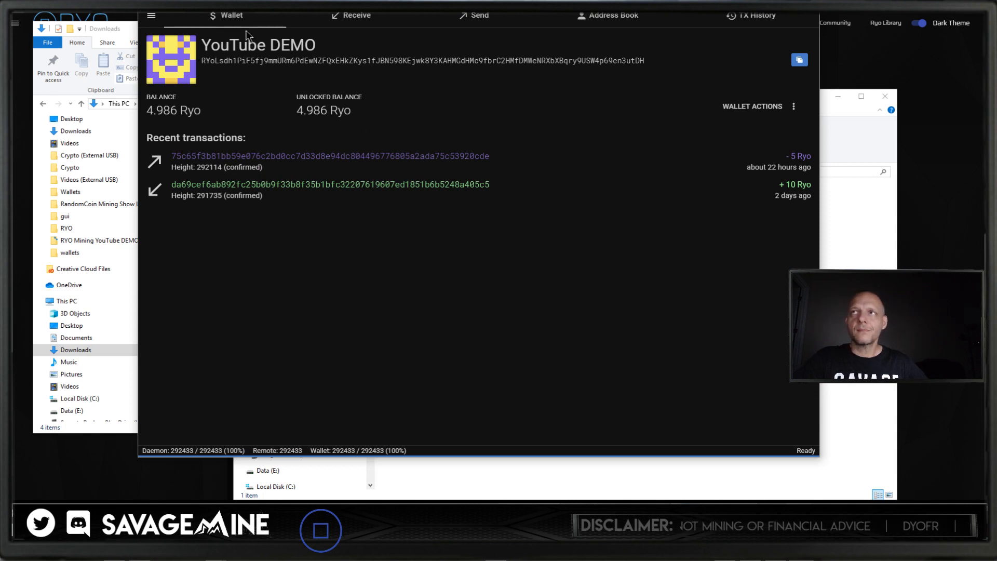
pyautogui.click(151, 16)
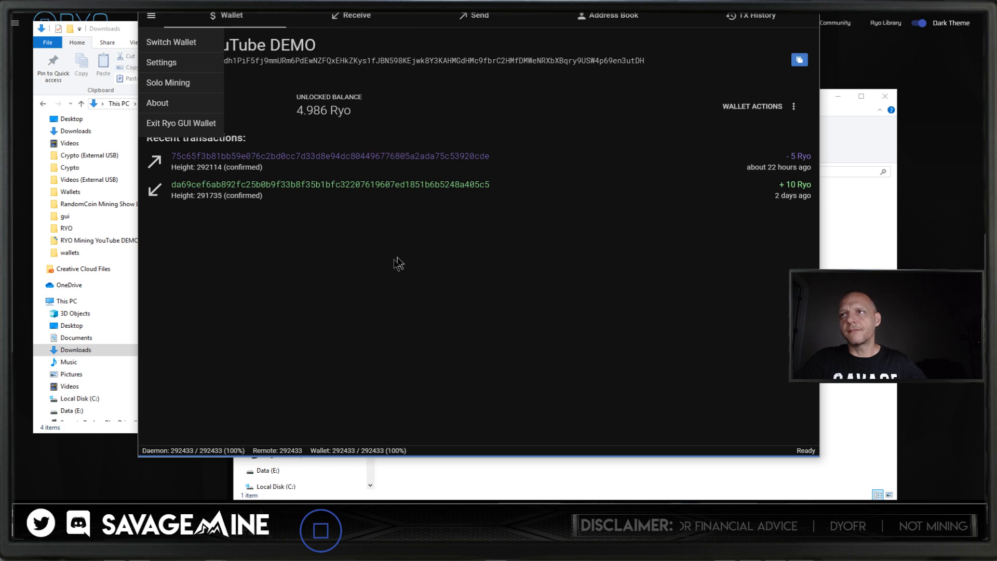
pyautogui.click(376, 269)
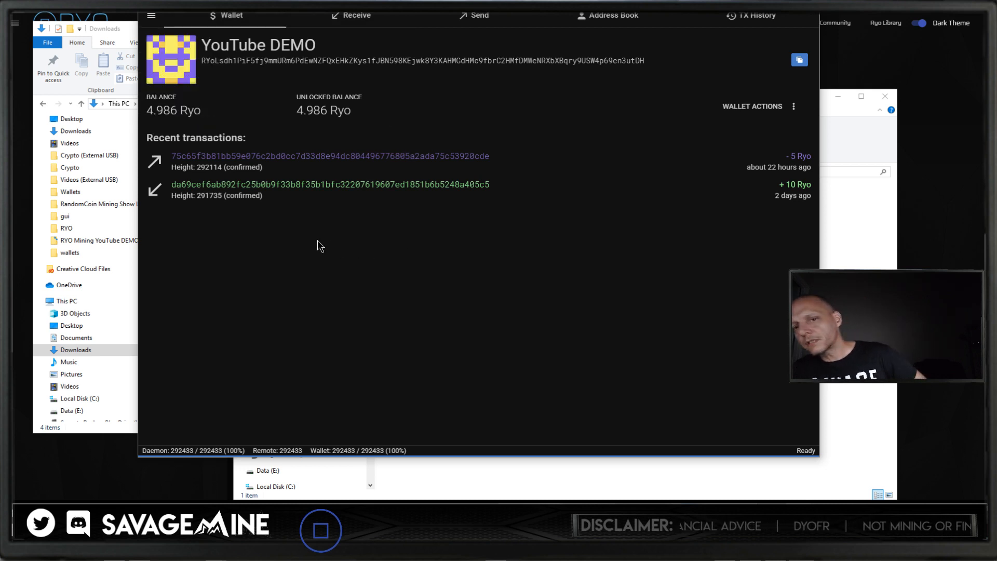